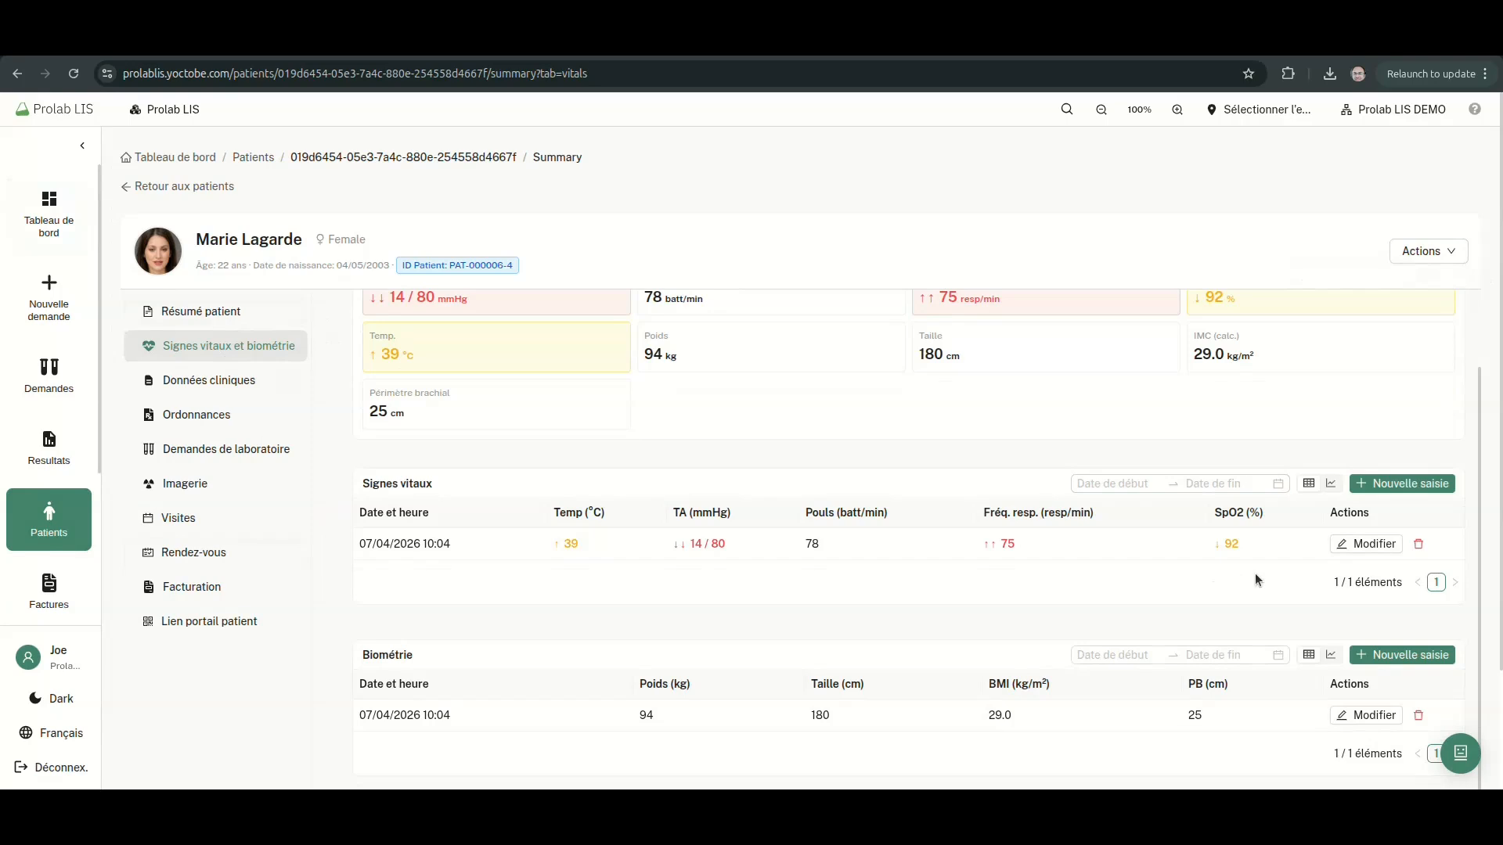
Find the patient with Recherche globale, then reopen their summary from the patient list via Voir
{"action": "left_click", "coordinate": [192, 379]}
{"action": "left_click", "coordinate": [242, 626]}
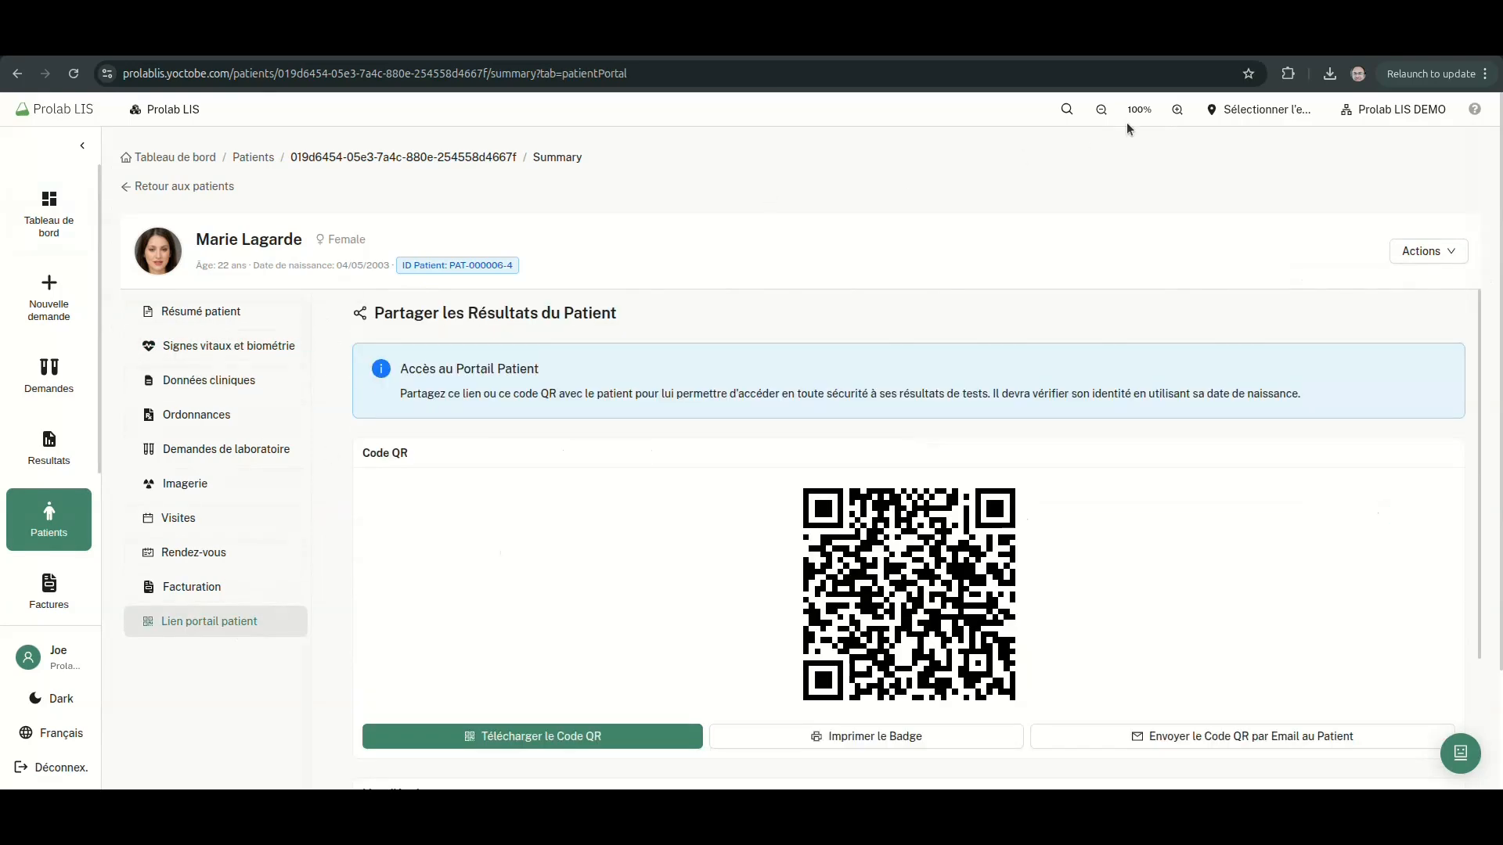
{"action": "left_click", "coordinate": [1069, 118]}
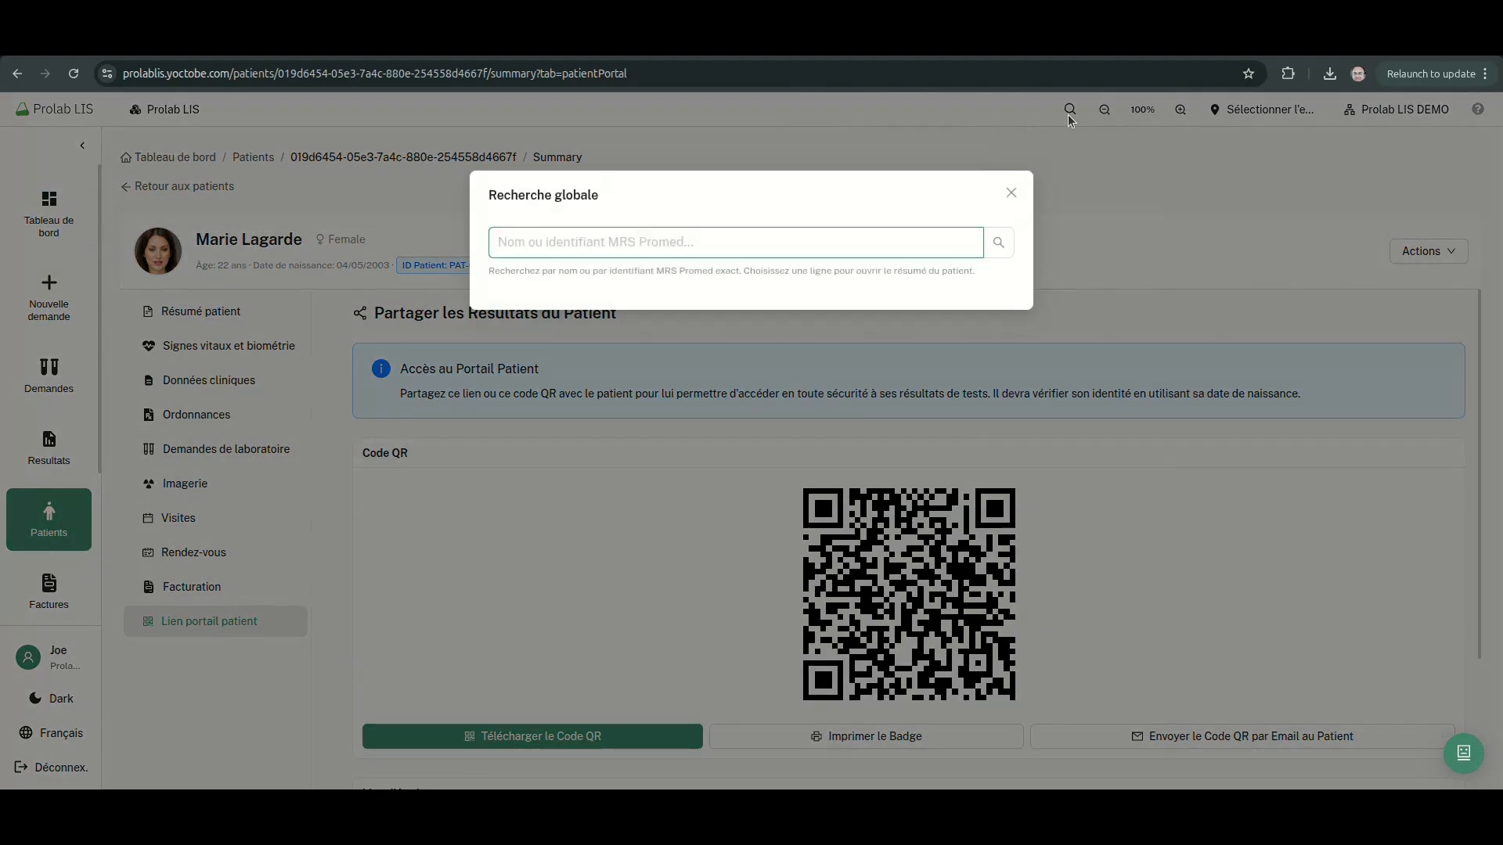
{"action": "type", "text": "marie"}
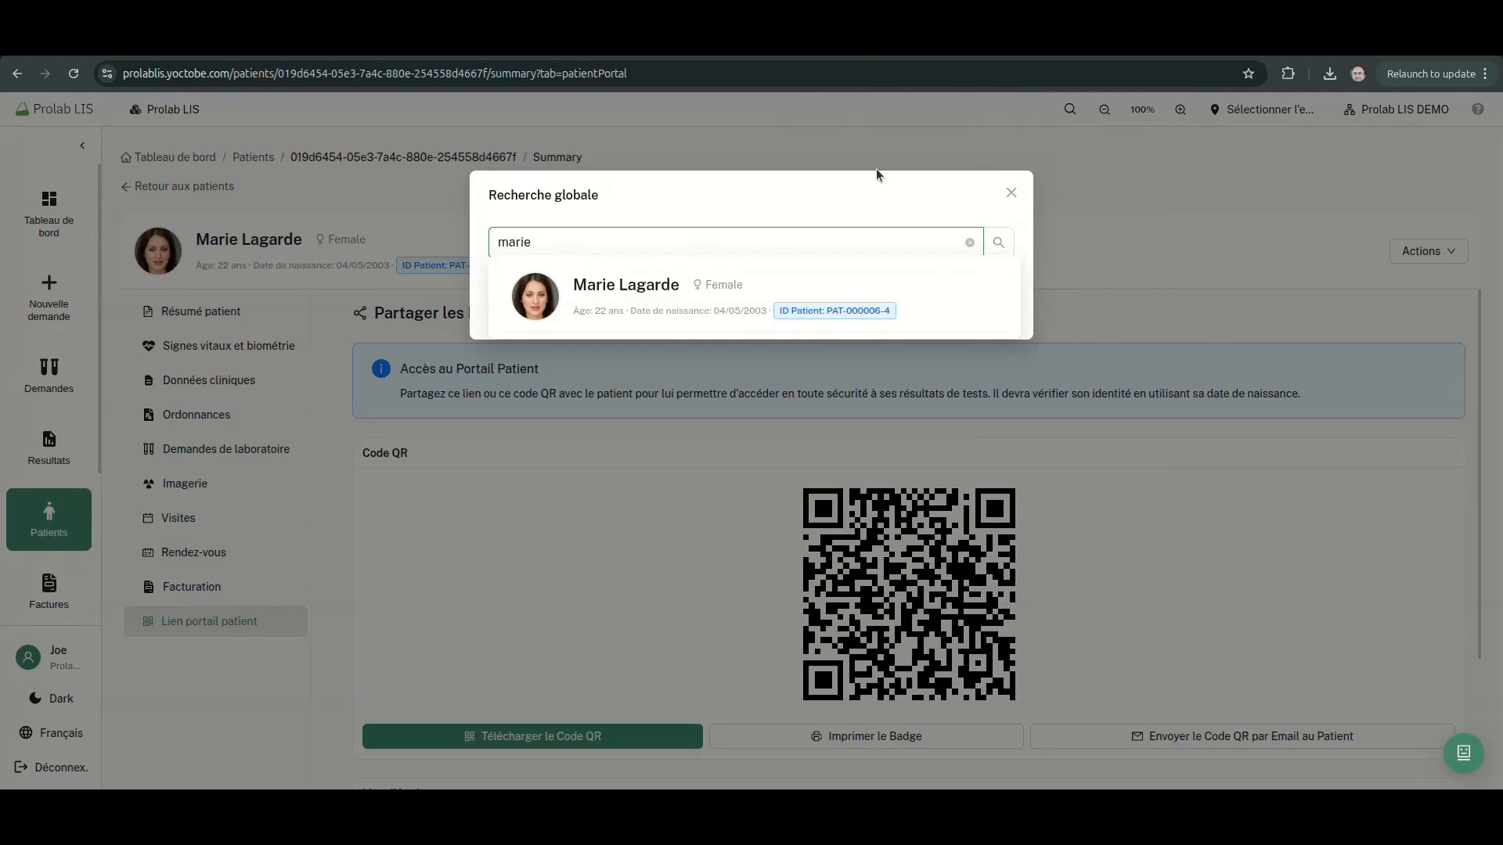
{"action": "left_click", "coordinate": [659, 298]}
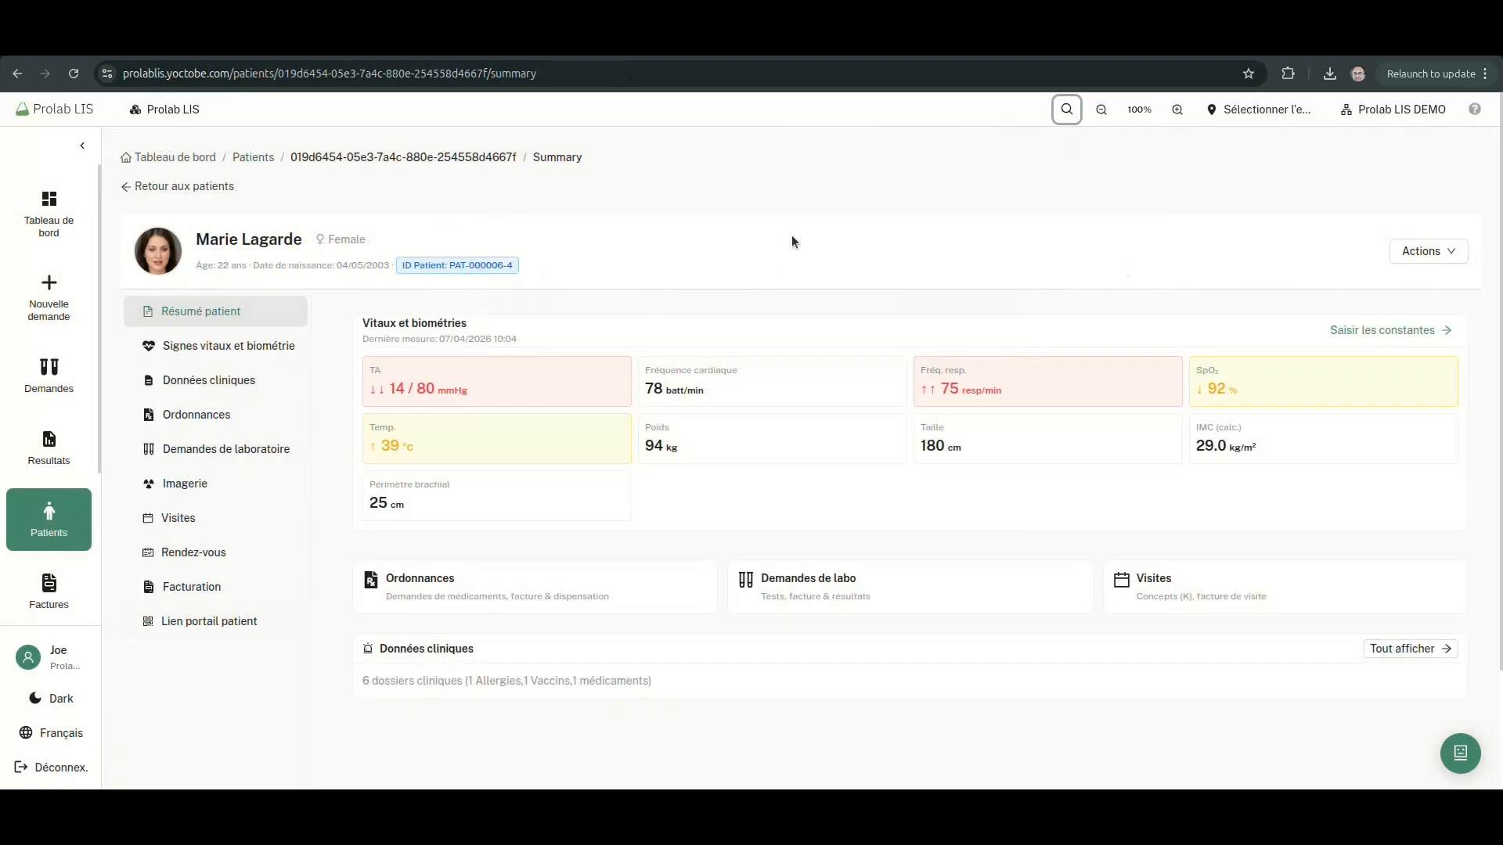
{"action": "left_click", "coordinate": [211, 187]}
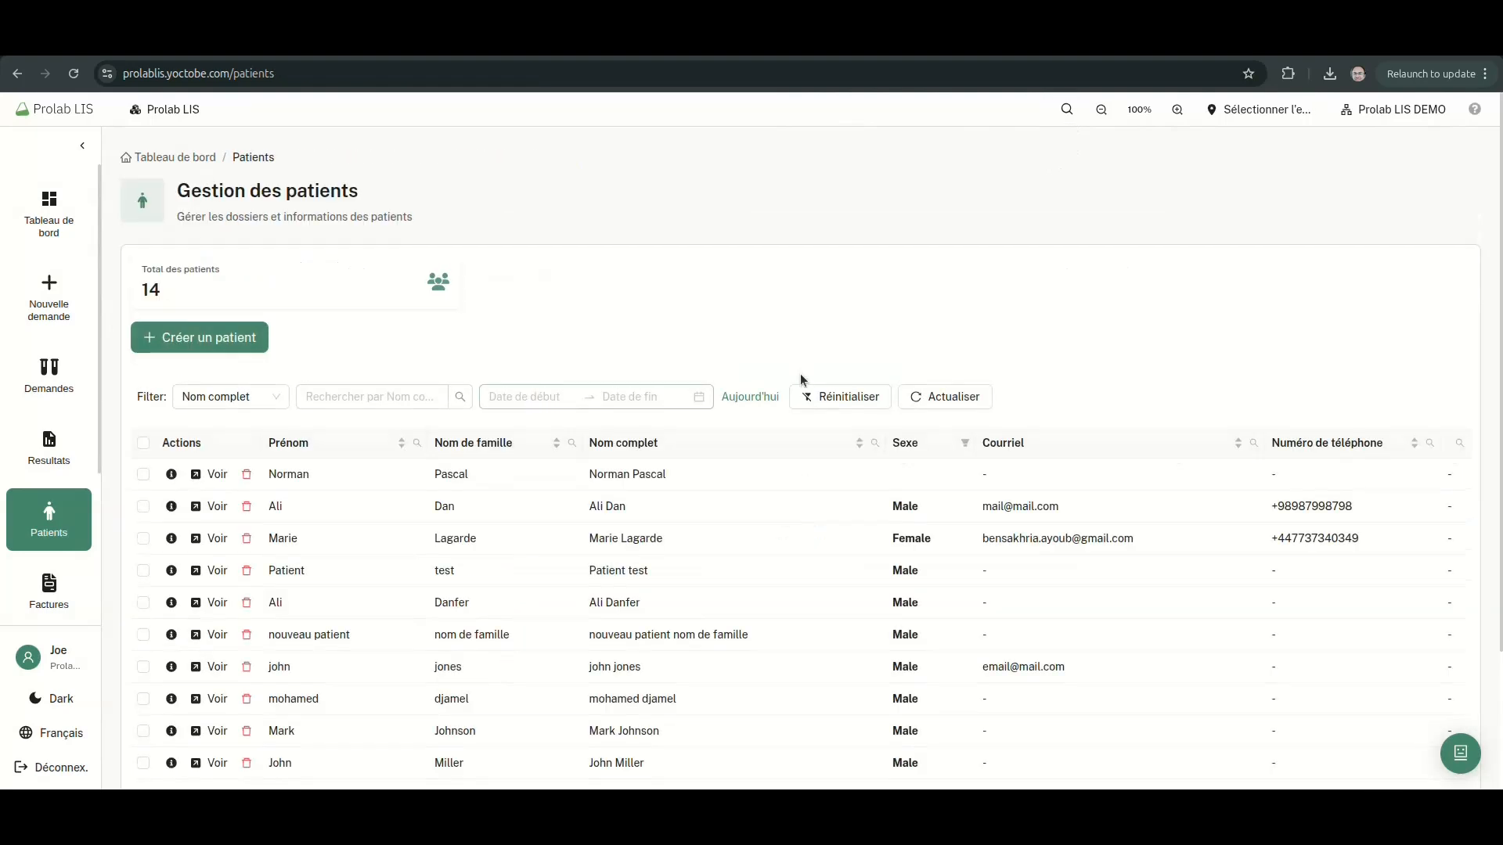
{"action": "left_click", "coordinate": [208, 540]}
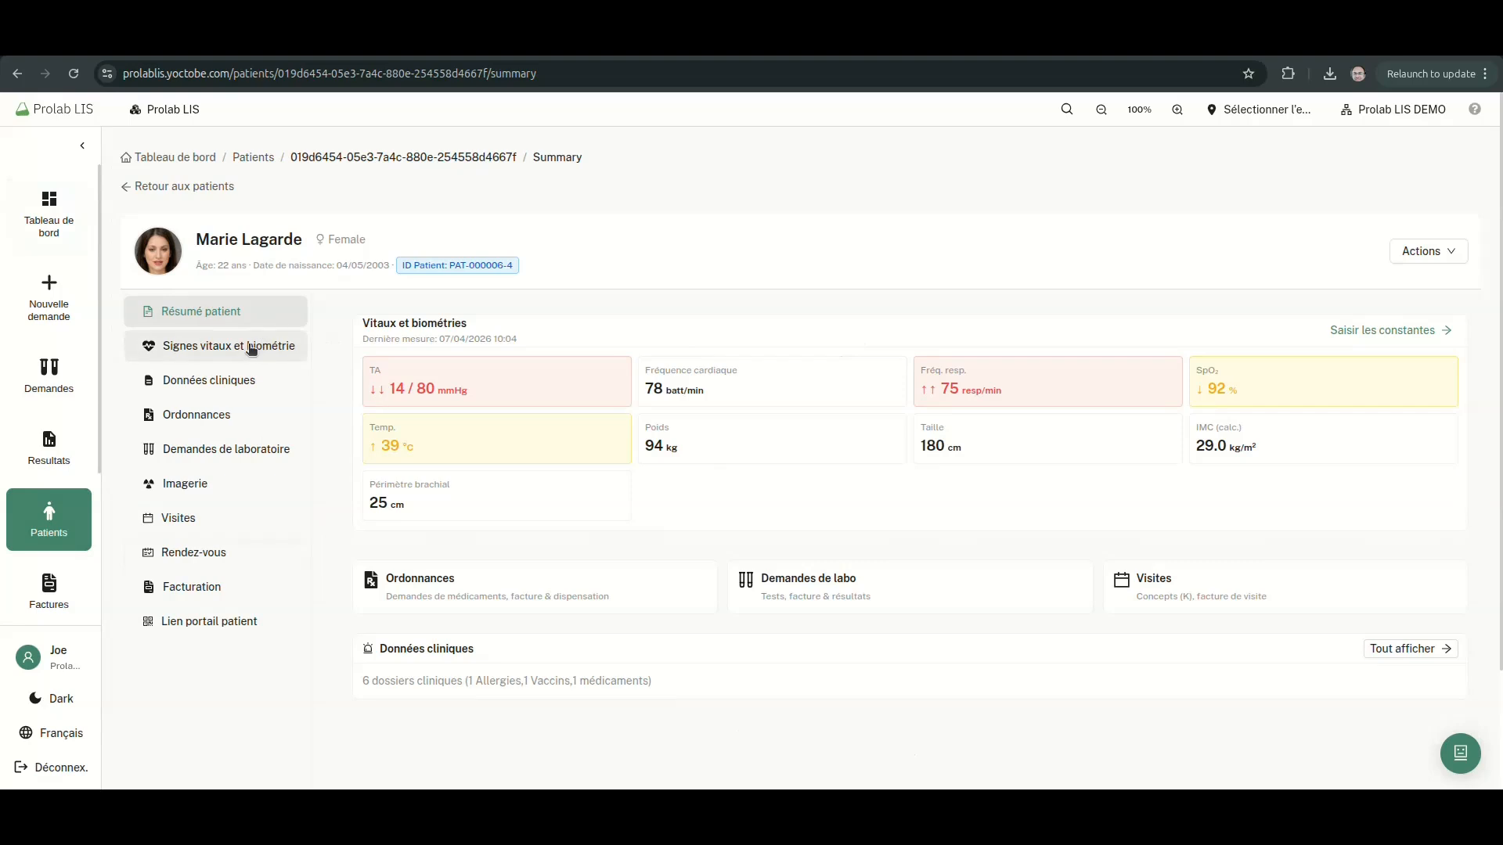
Dismiss the Actions menu and show the Signes vitaux et biométrie section with the 07/04/2026 vitals
{"action": "left_click", "coordinate": [1426, 254]}
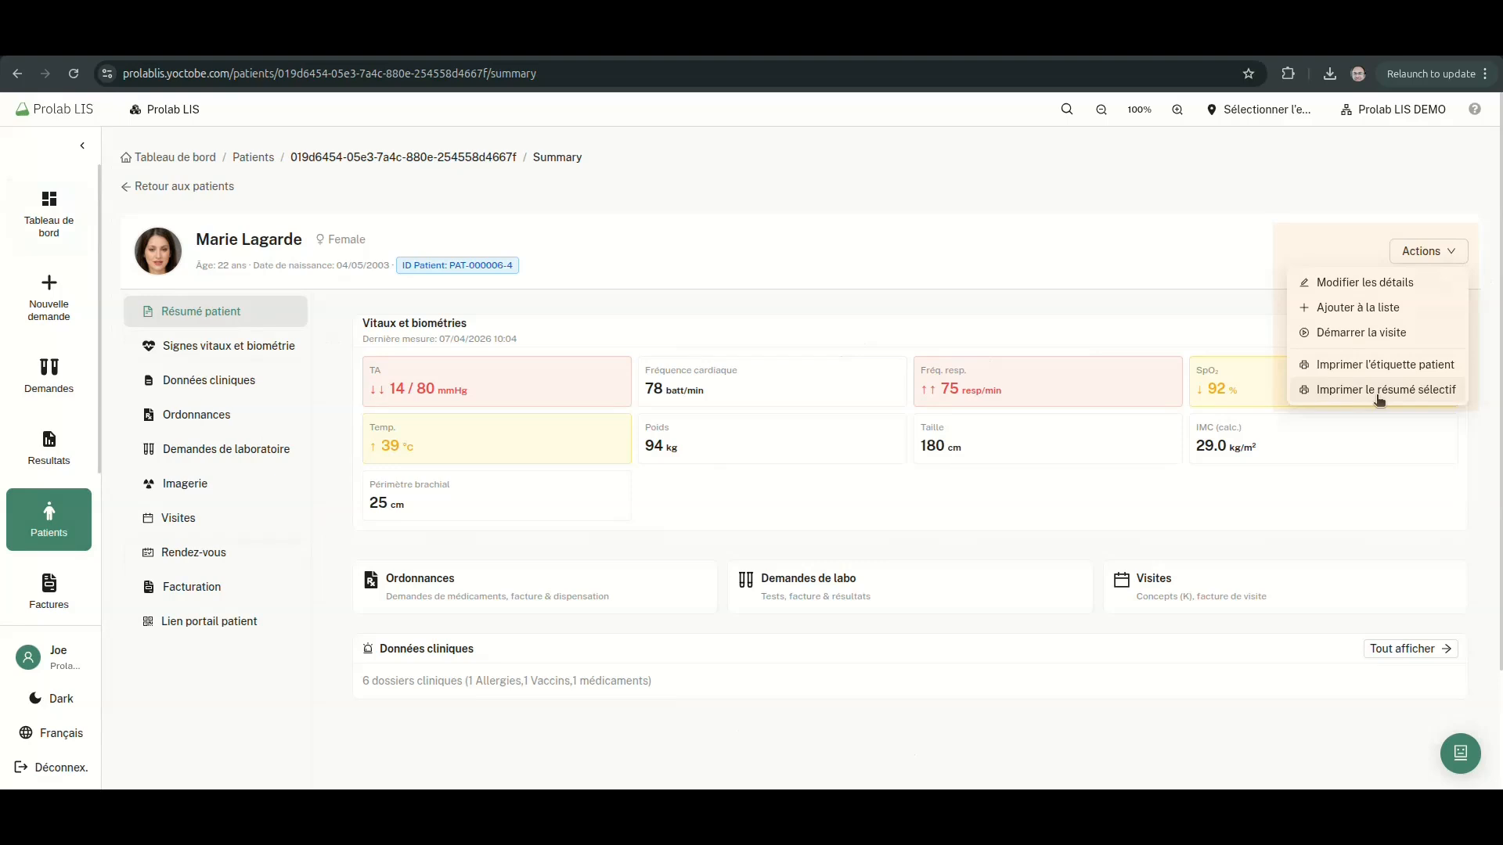
{"action": "left_click", "coordinate": [646, 269]}
{"action": "left_click", "coordinate": [225, 347]}
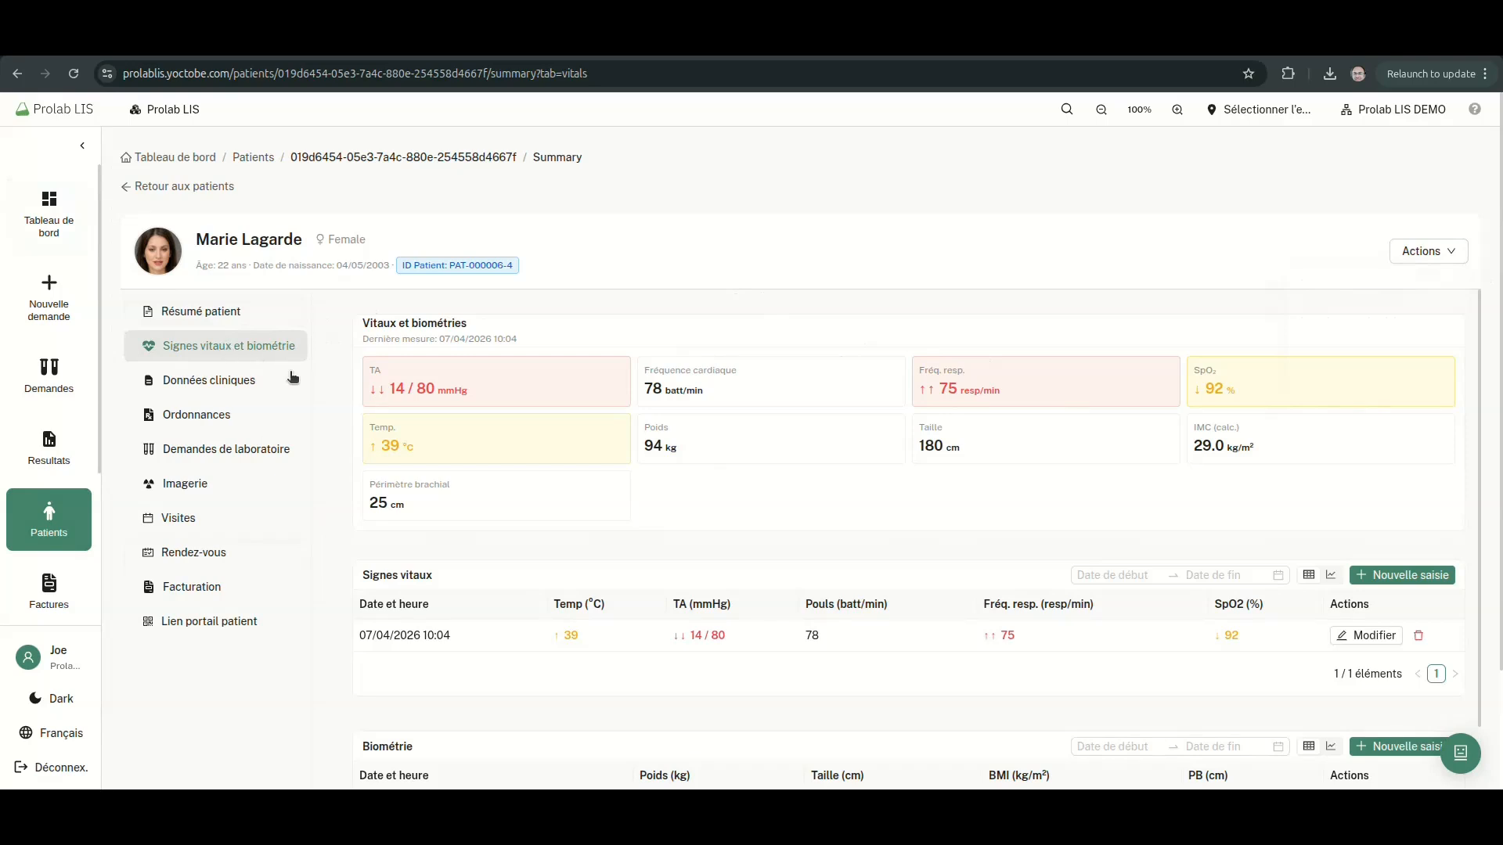
Go to the Données cliniques tab listing allergies, medications, immunizations and forms
{"action": "scroll", "coordinate": [1191, 569], "scroll_direction": "down", "scroll_amount": 1}
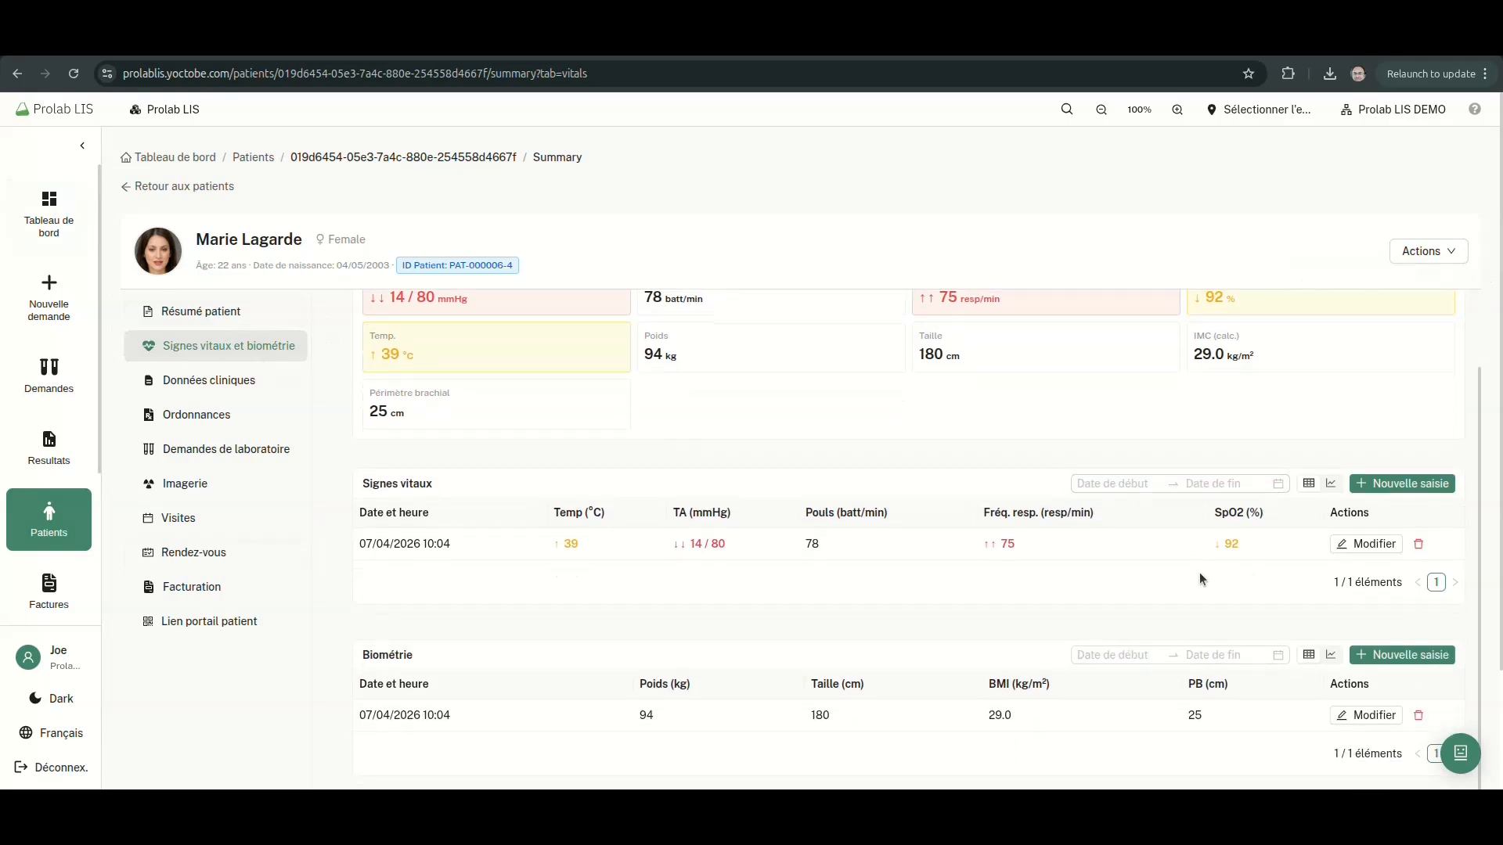
{"action": "left_click", "coordinate": [195, 382]}
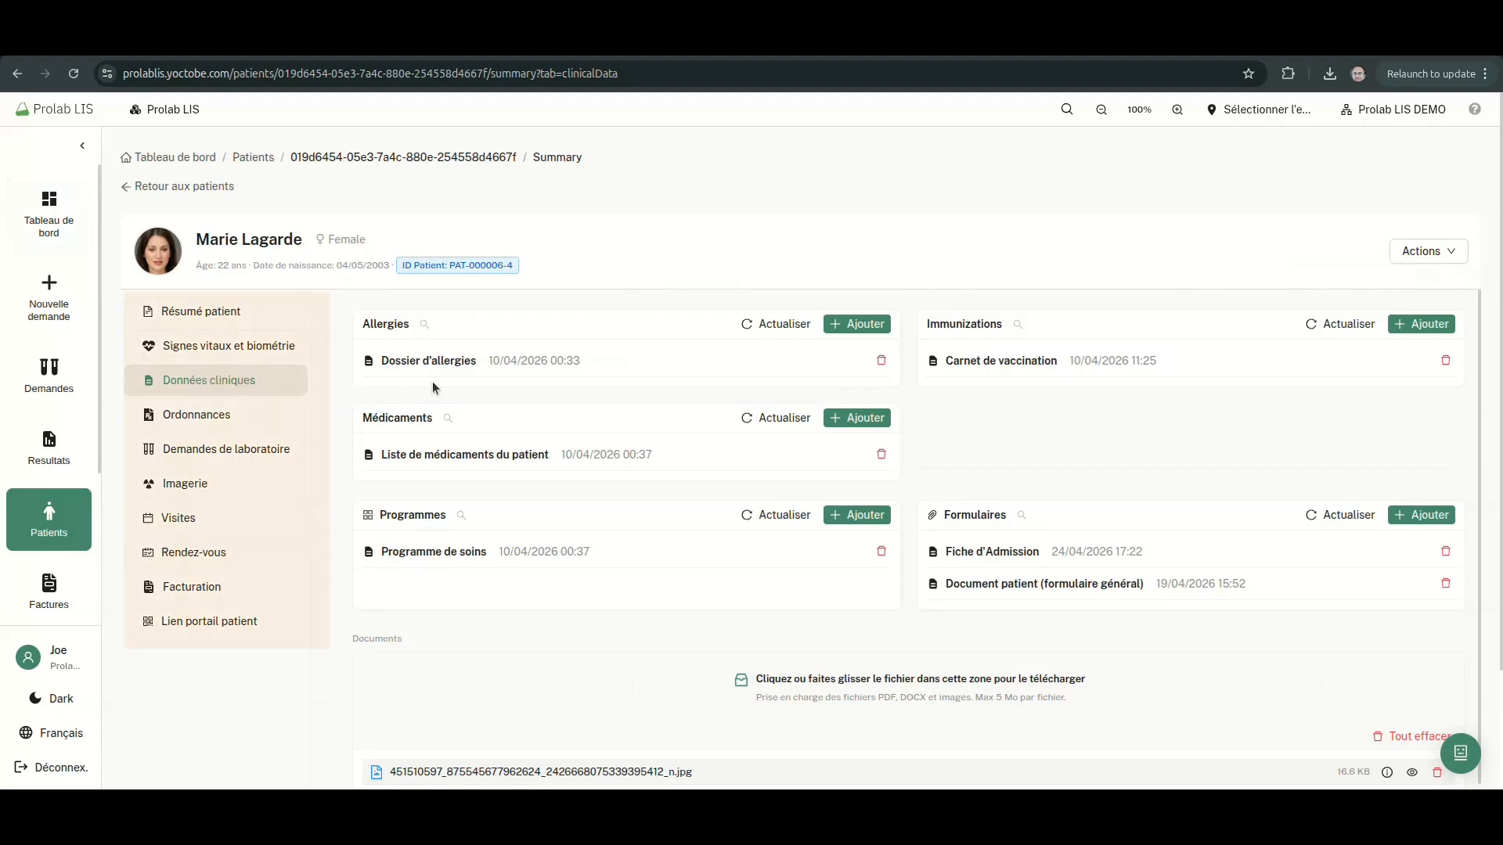
{"action": "left_click", "coordinate": [491, 360]}
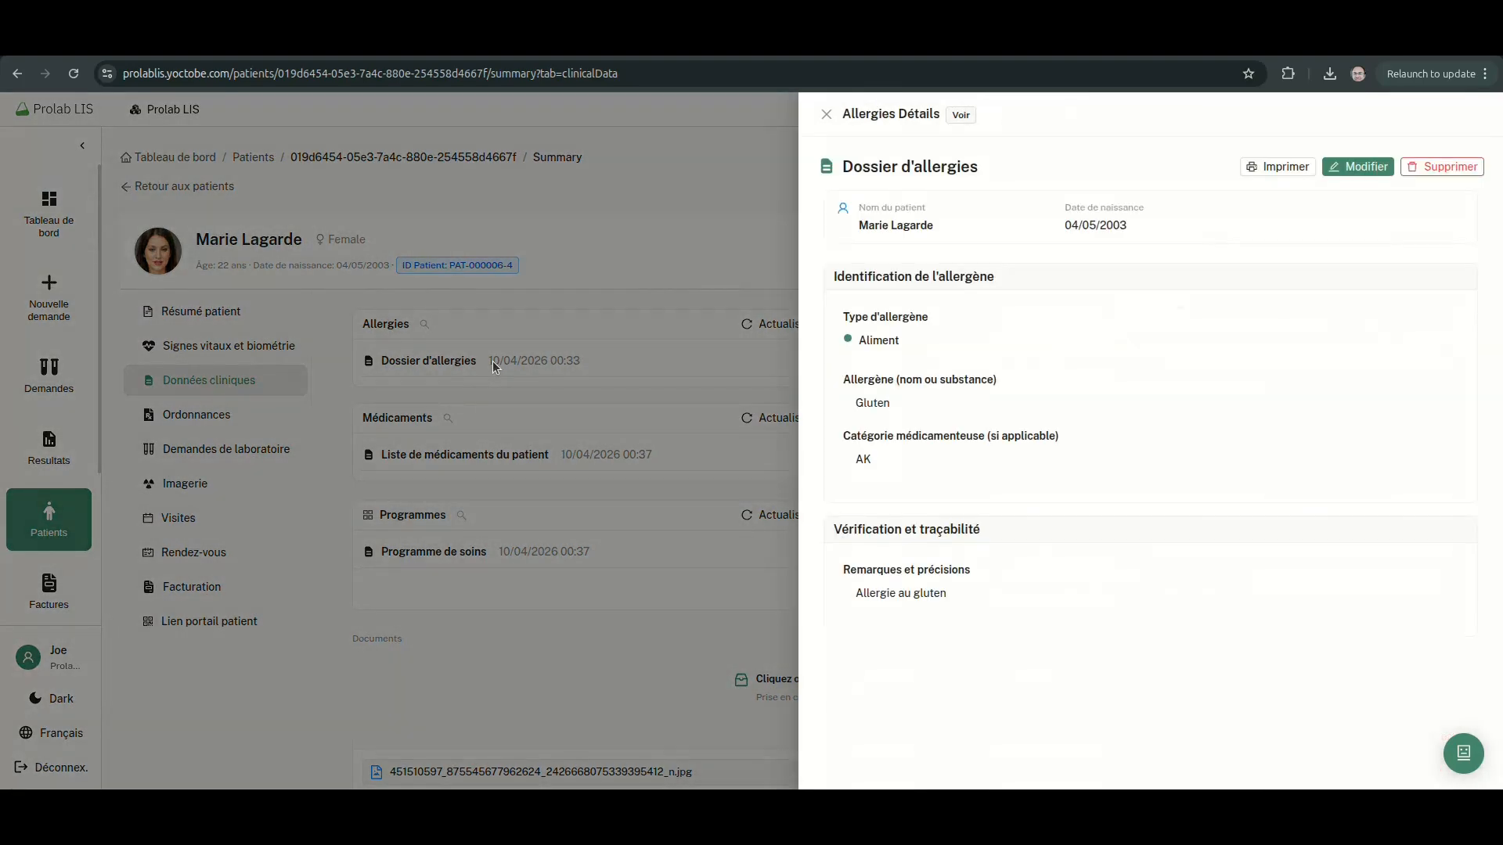
{"action": "left_click", "coordinate": [555, 377]}
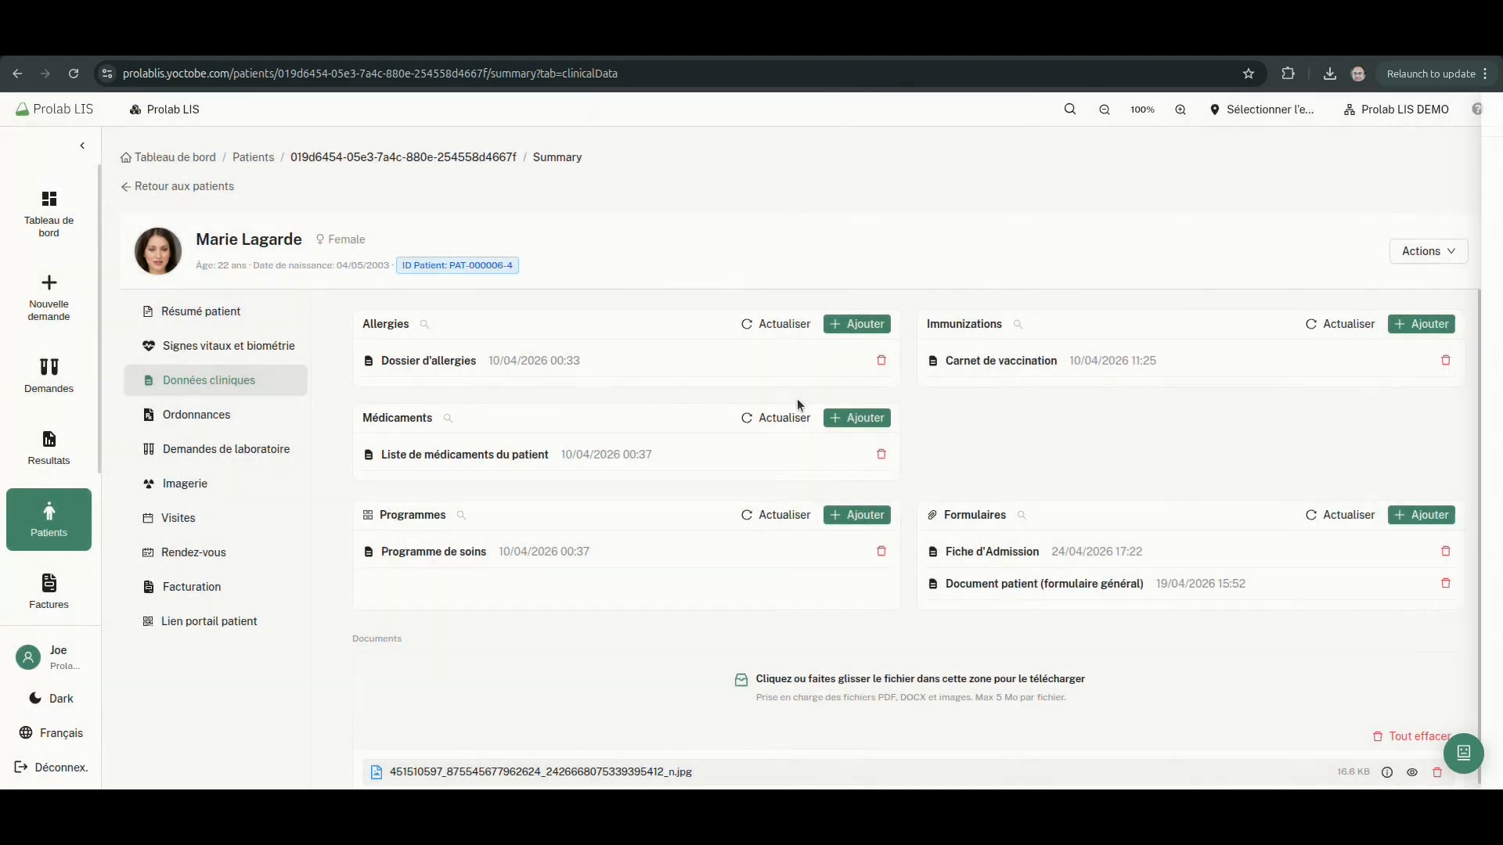
{"action": "left_click", "coordinate": [1068, 368]}
{"action": "left_click", "coordinate": [698, 429]}
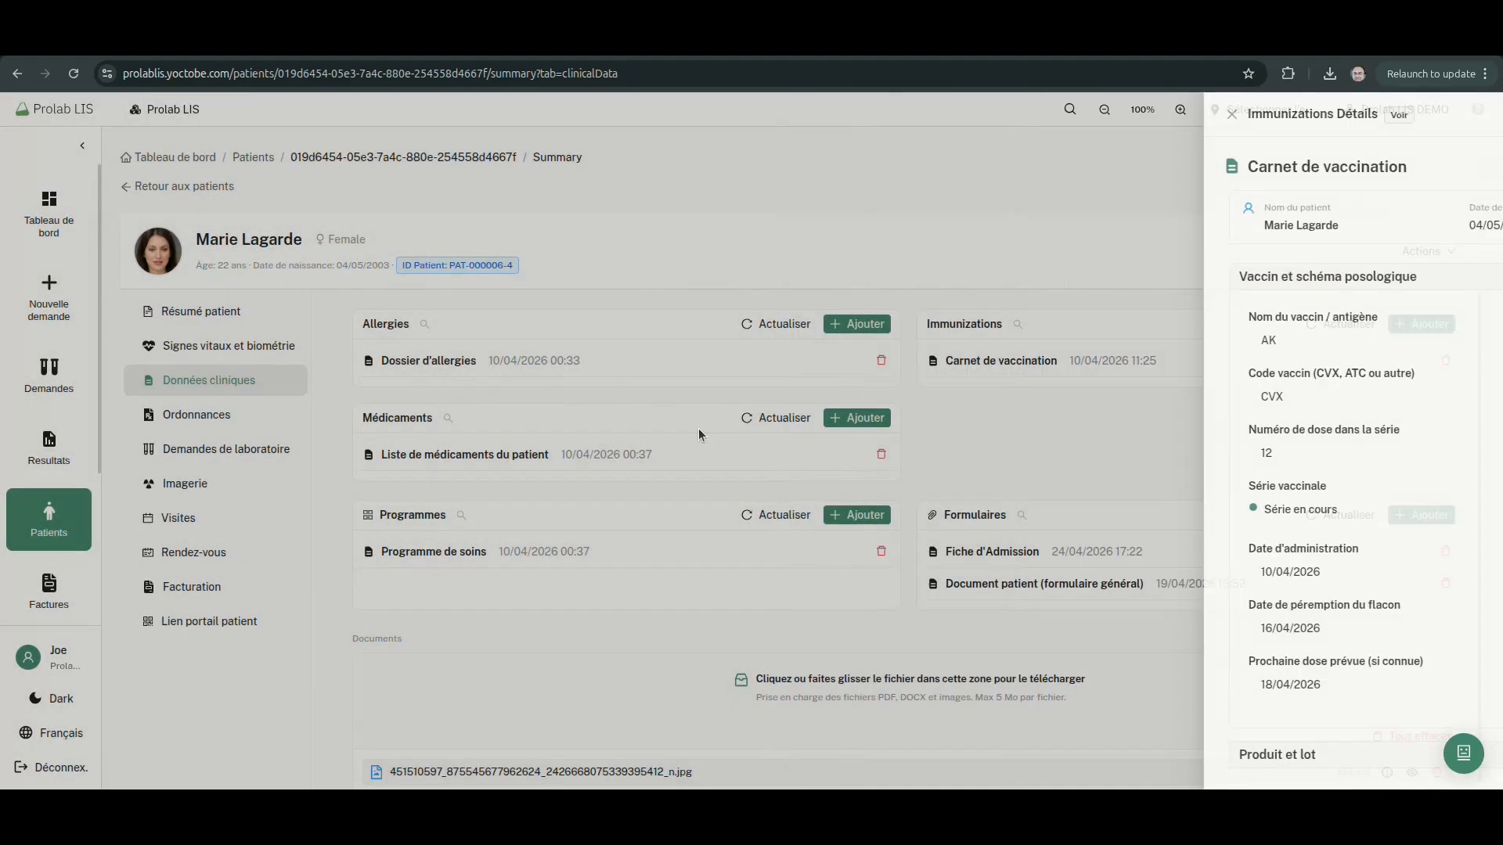
{"action": "left_click", "coordinate": [996, 551]}
{"action": "left_click", "coordinate": [702, 537]}
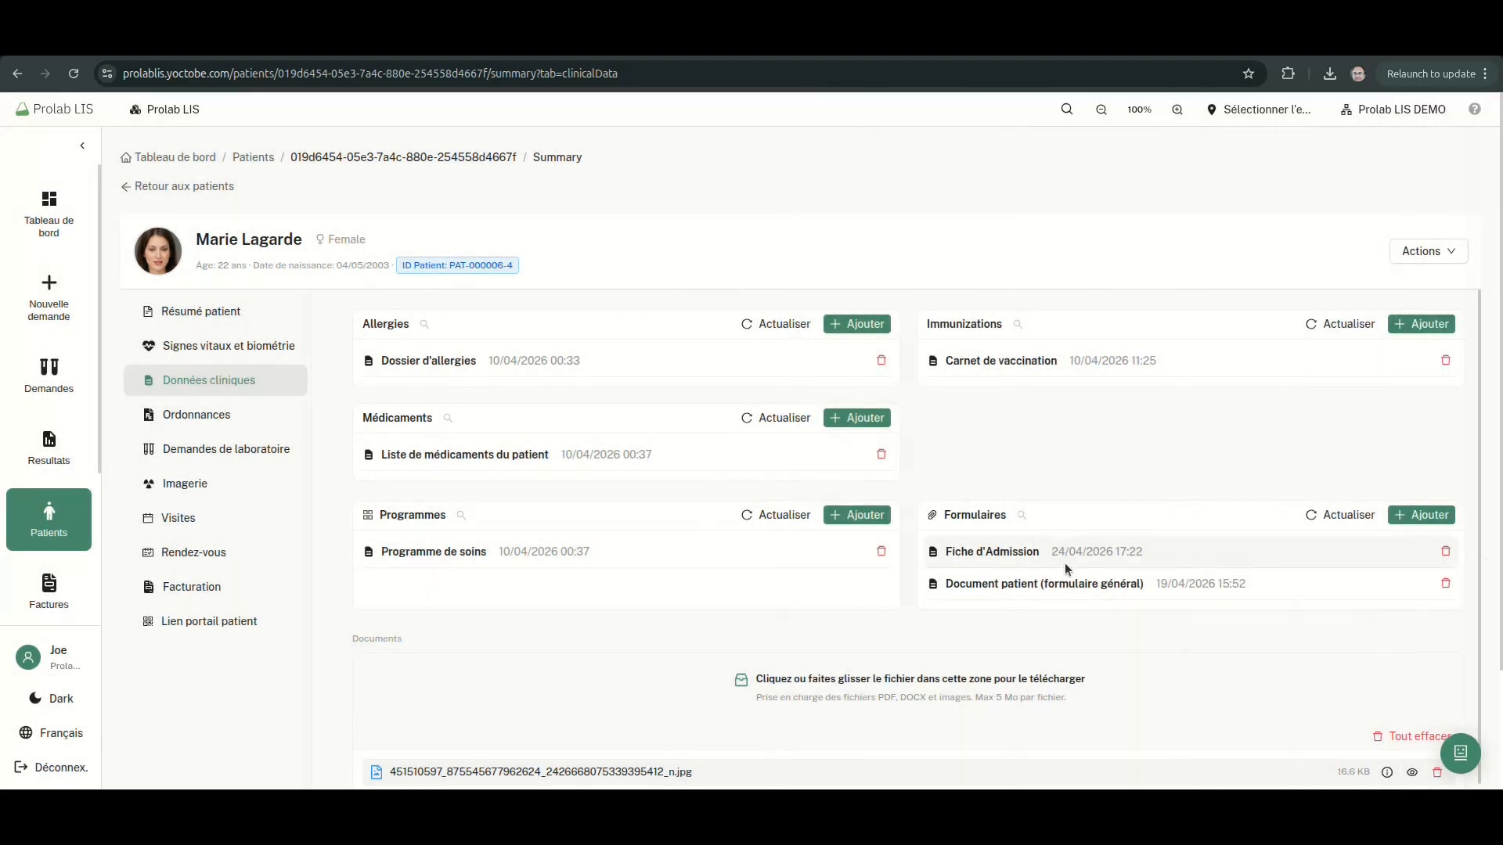
{"action": "left_click", "coordinate": [999, 584]}
{"action": "left_click", "coordinate": [646, 556]}
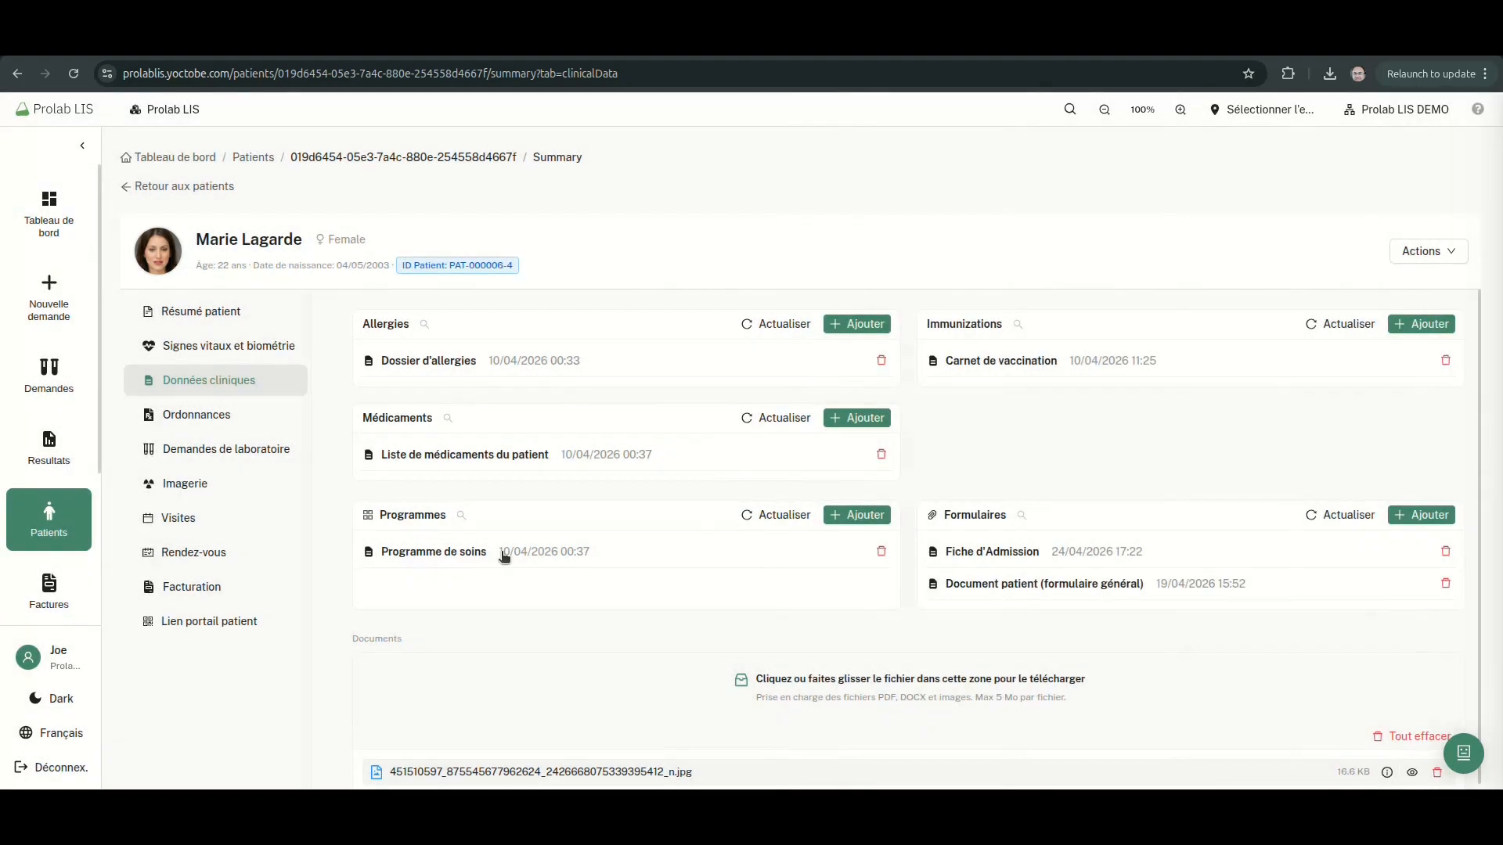
{"action": "left_click", "coordinate": [450, 554]}
{"action": "left_click", "coordinate": [515, 532]}
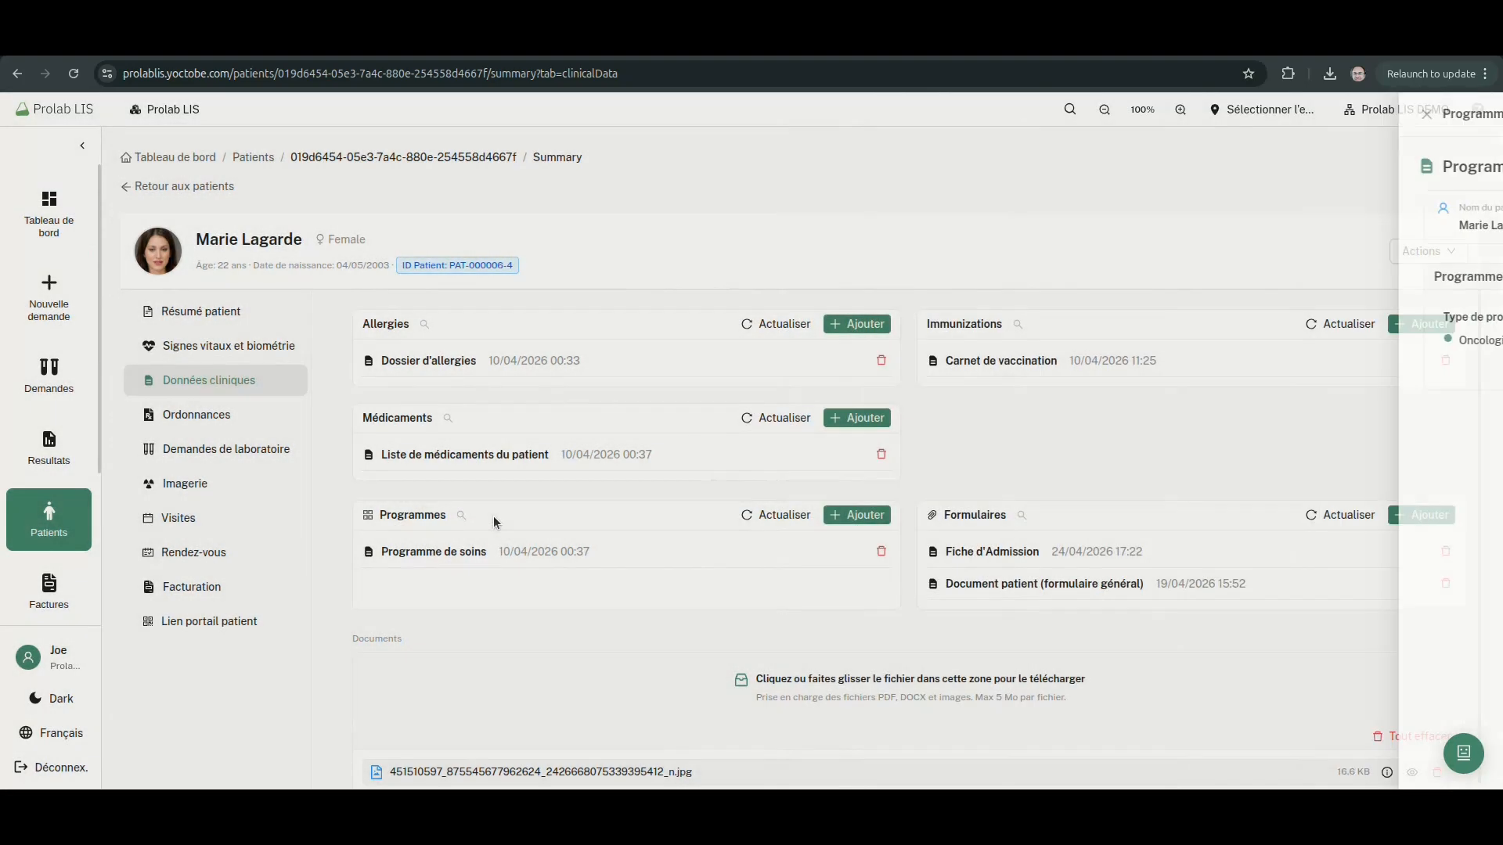
{"action": "left_click", "coordinate": [456, 461]}
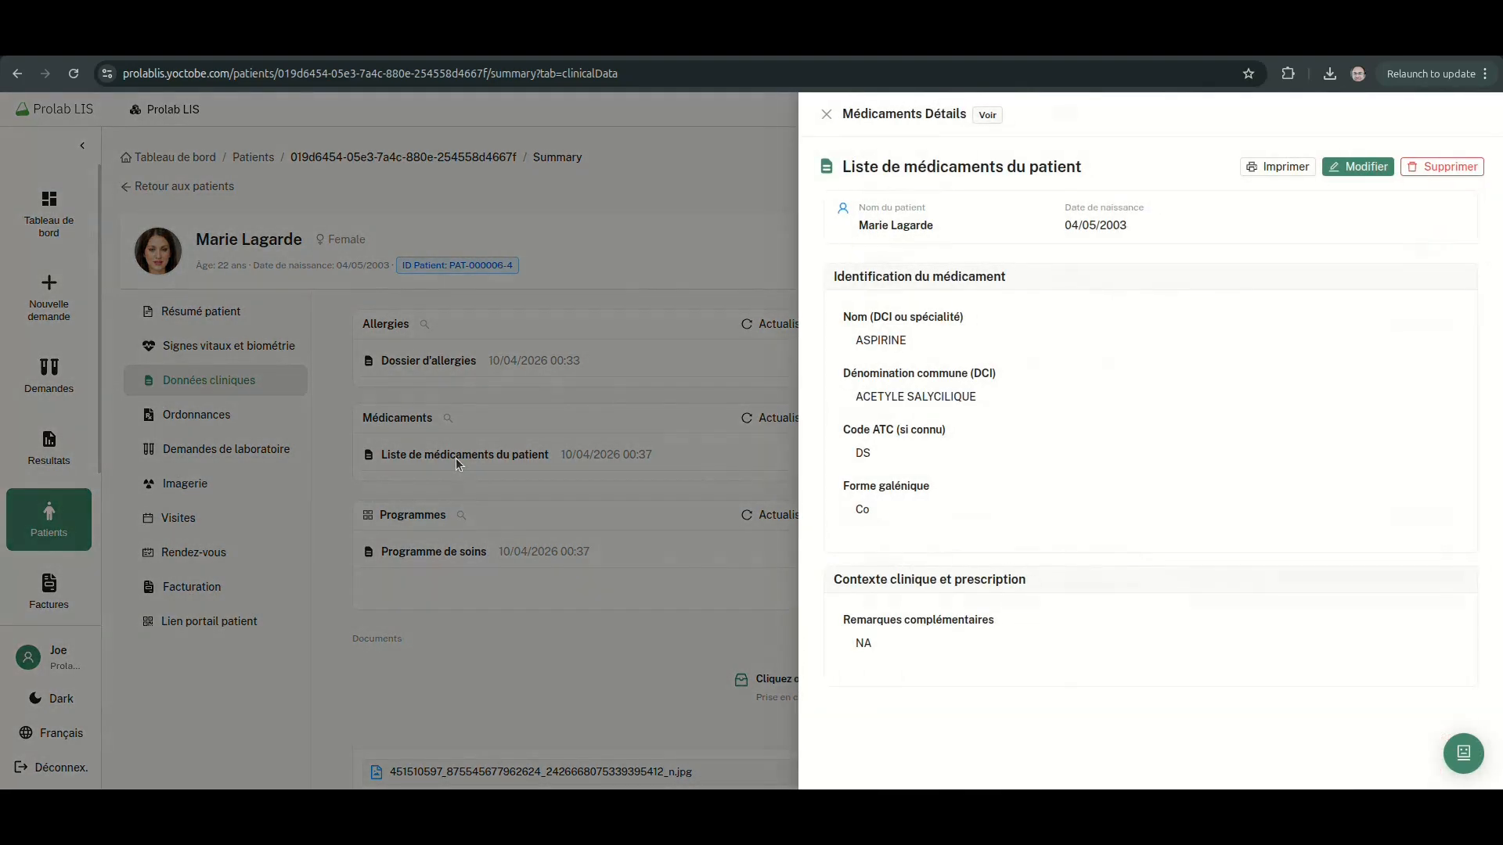
{"action": "left_click", "coordinate": [455, 457]}
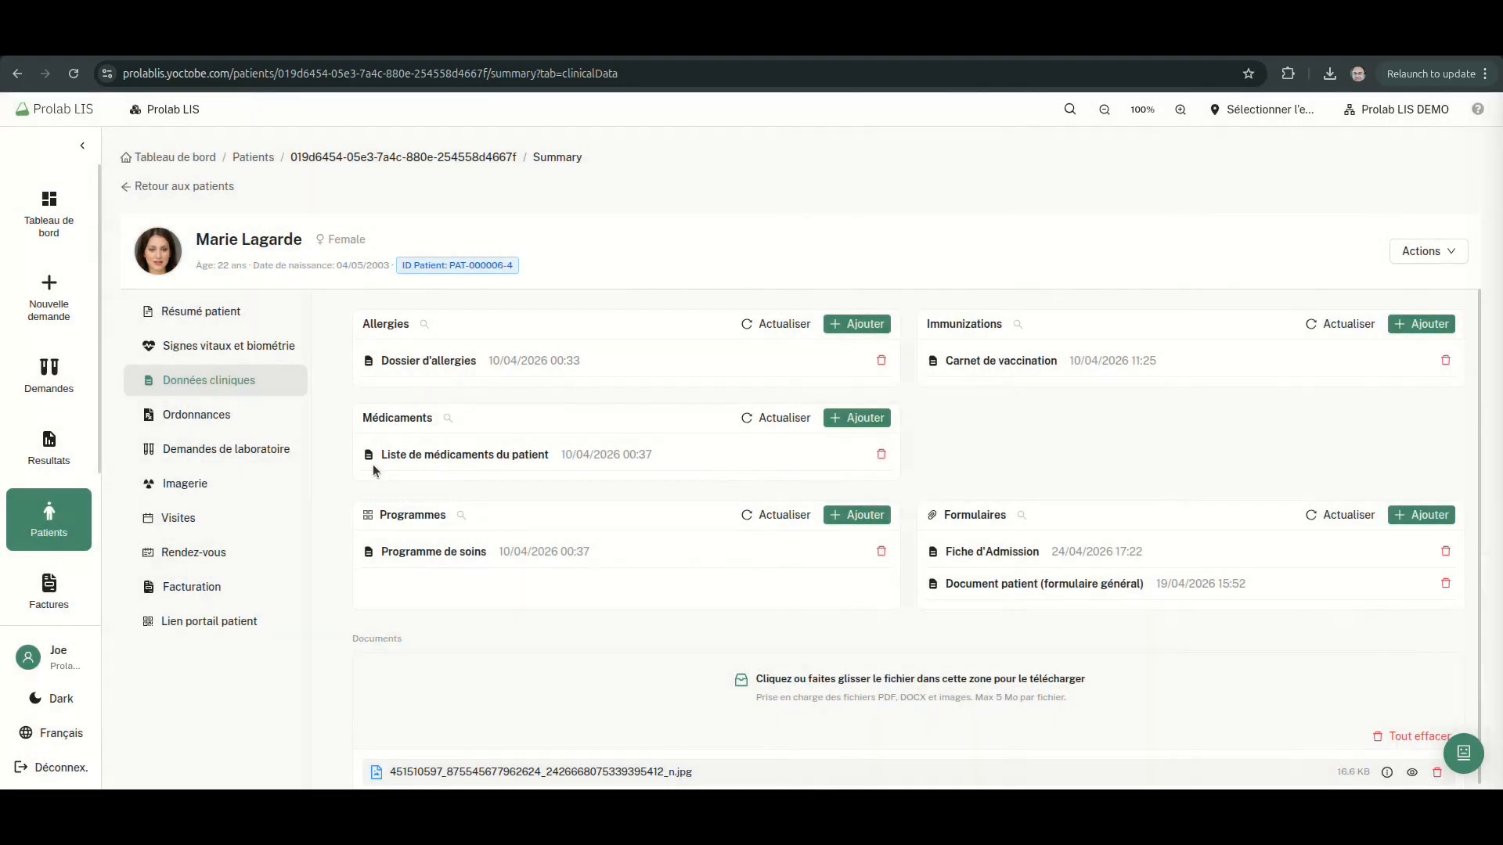
{"action": "left_click", "coordinate": [220, 420]}
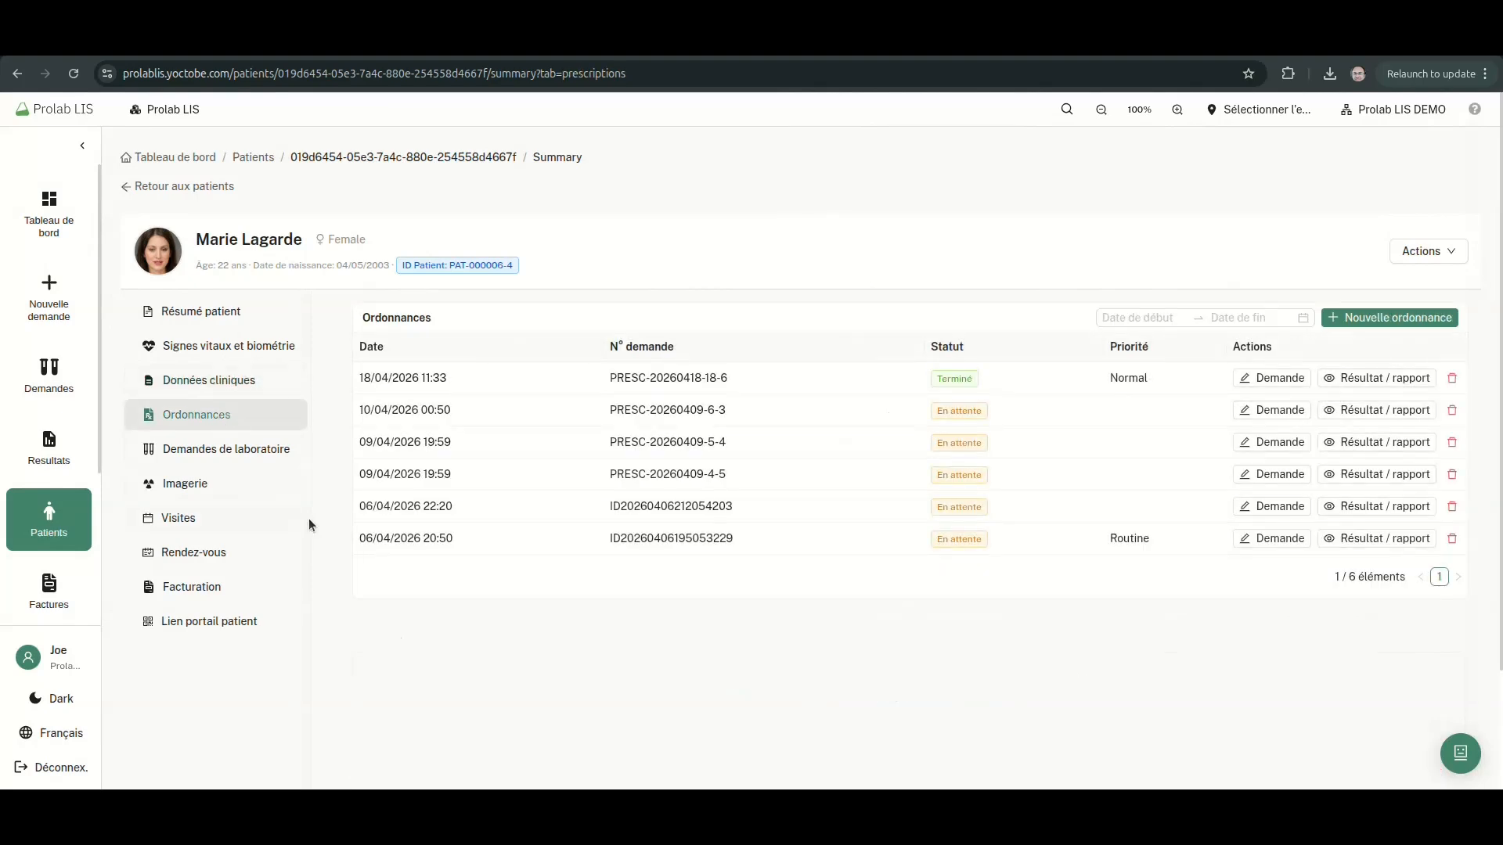
Browse lab requests, imaging, visits, appointments and billing, ending on the Lien portail patient QR page
{"action": "left_click", "coordinate": [240, 463]}
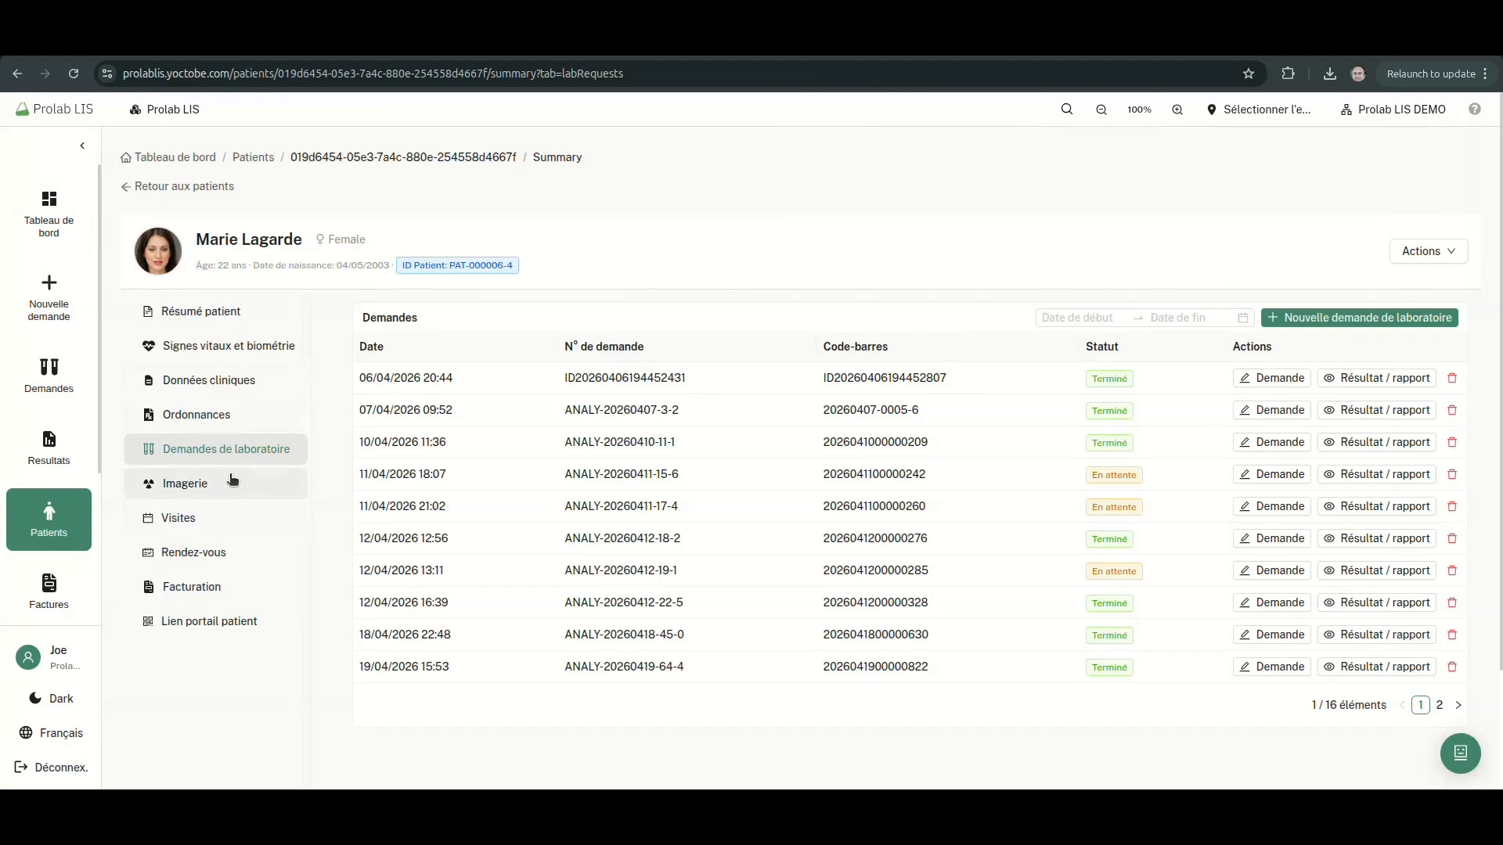
{"action": "left_click", "coordinate": [232, 480]}
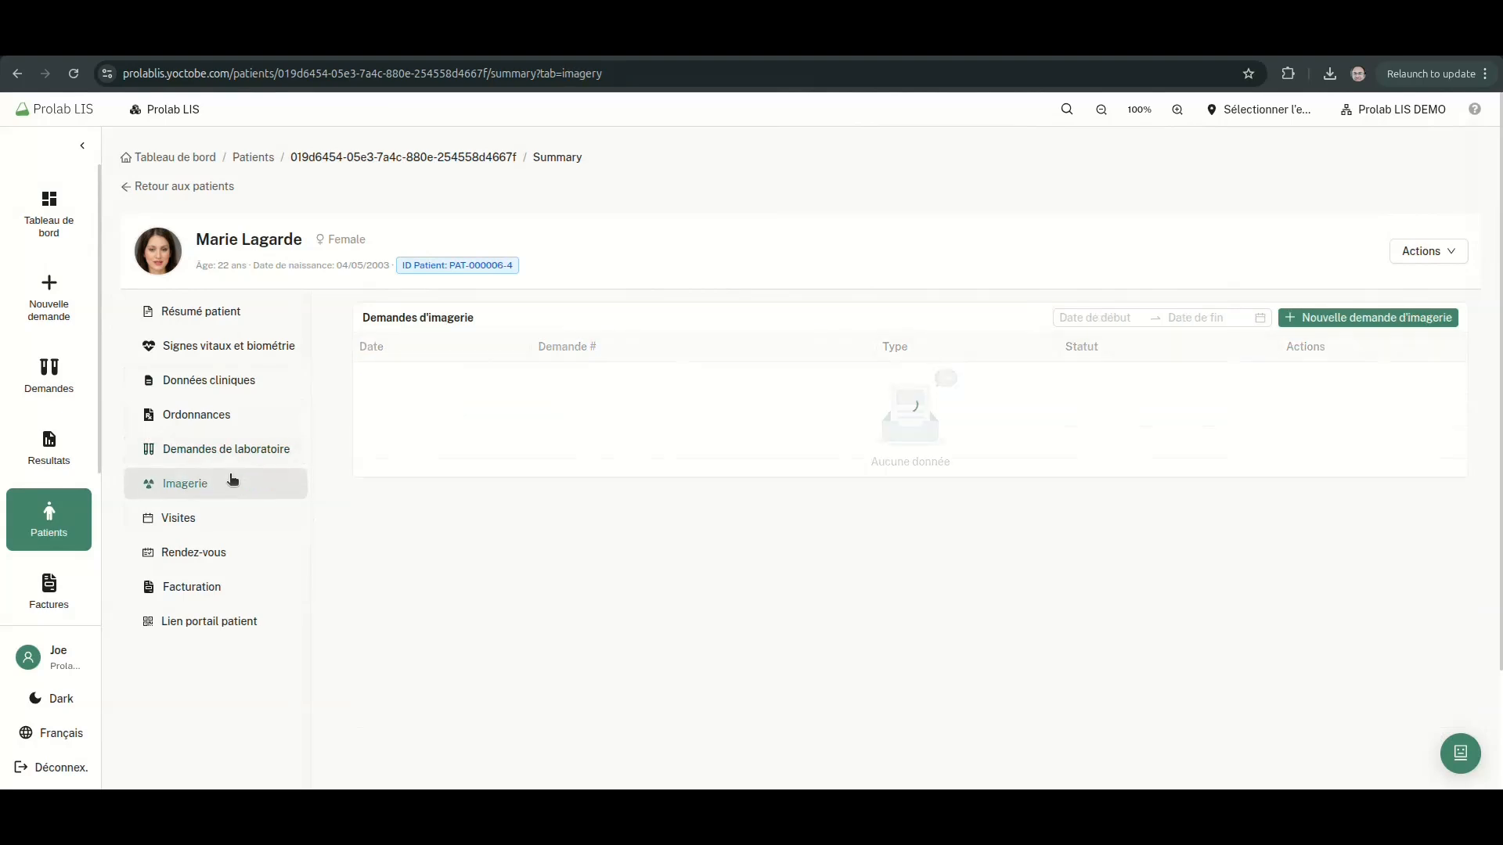
{"action": "left_click", "coordinate": [241, 517]}
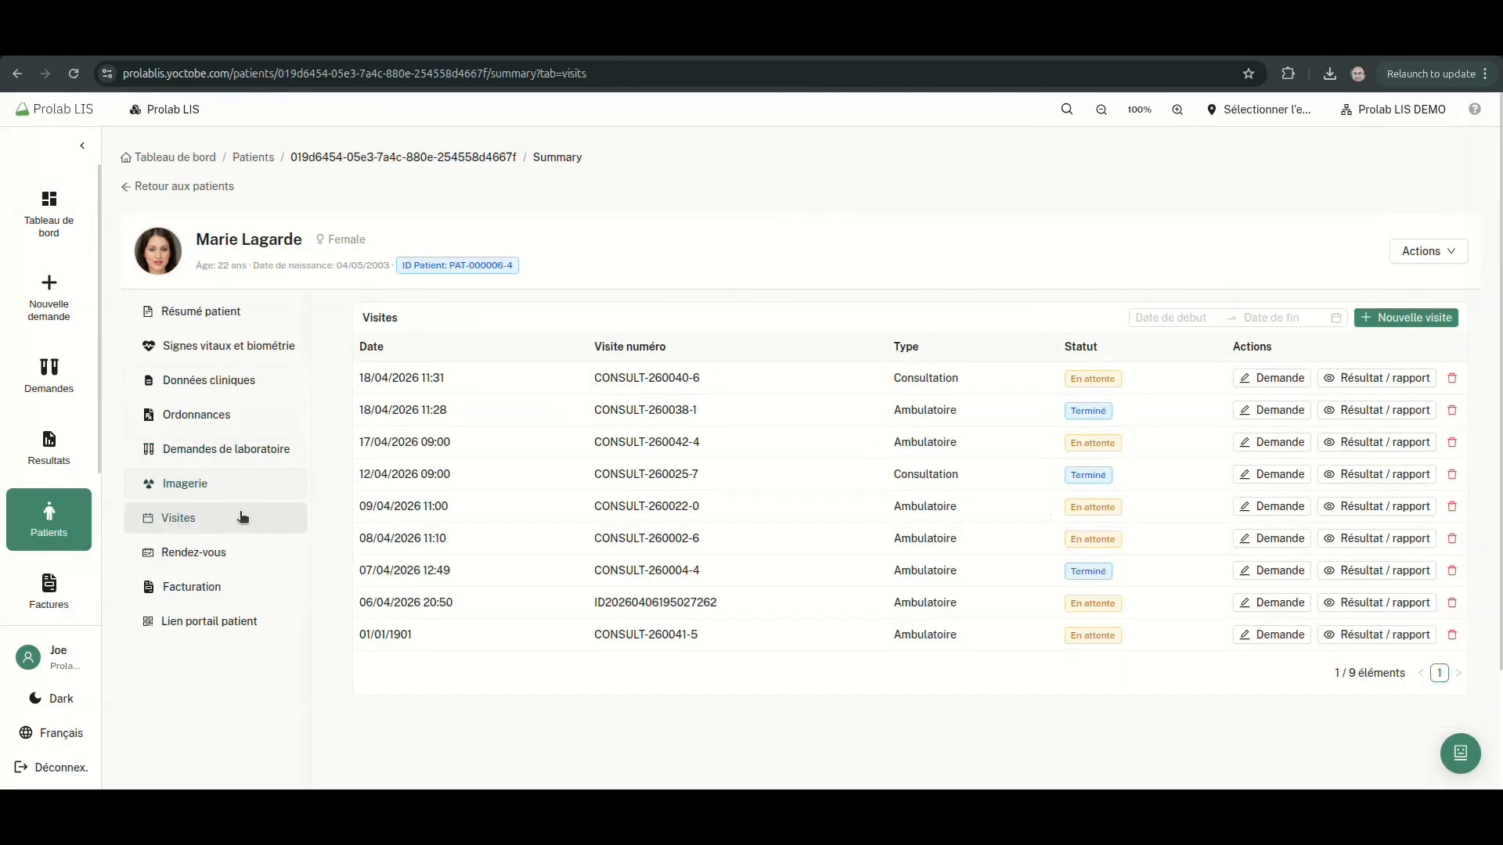
{"action": "left_click", "coordinate": [237, 558]}
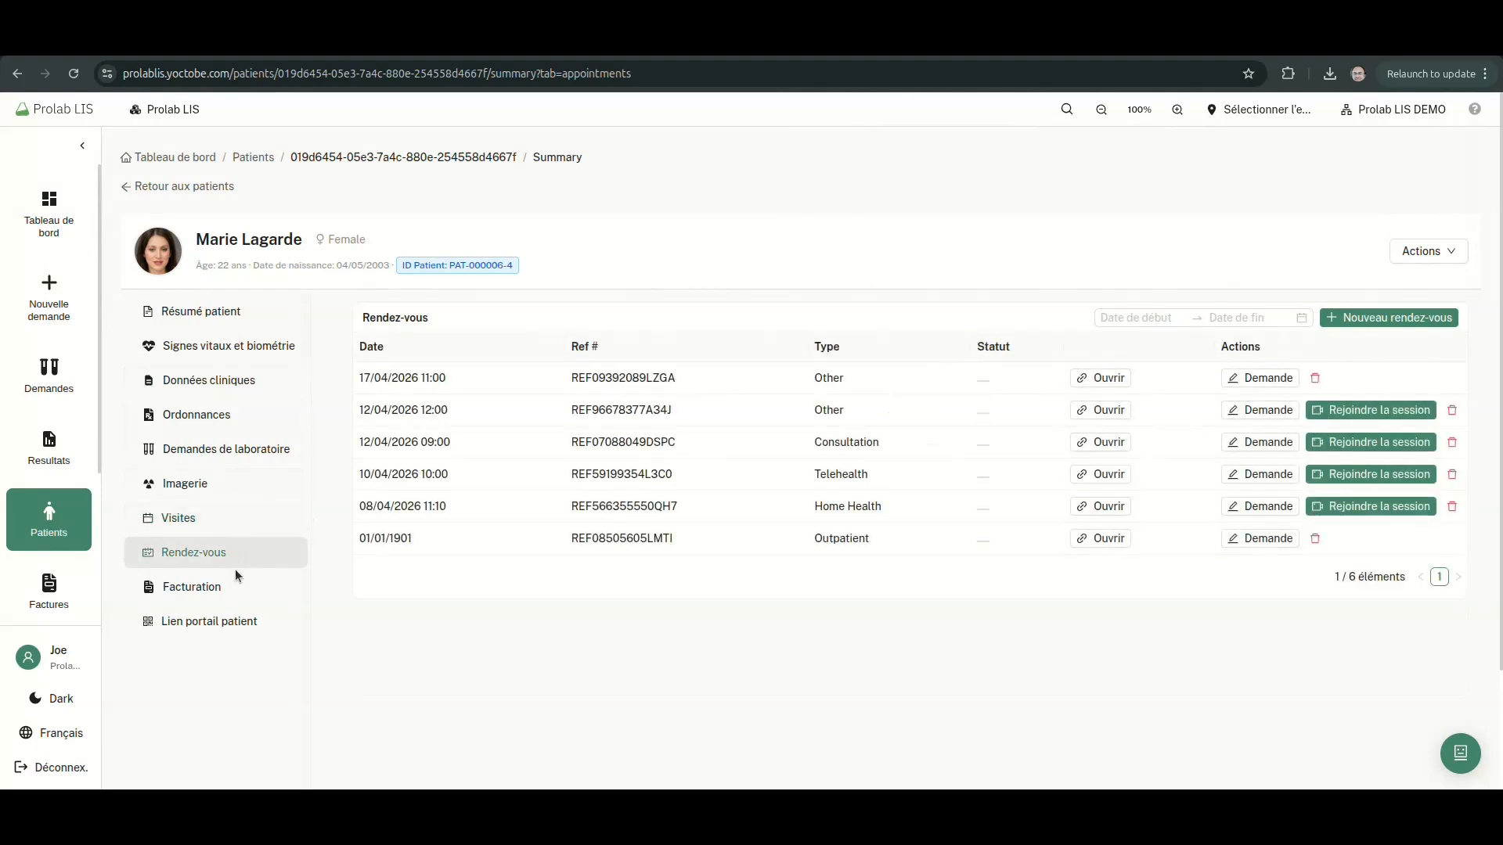
{"action": "left_click", "coordinate": [235, 585]}
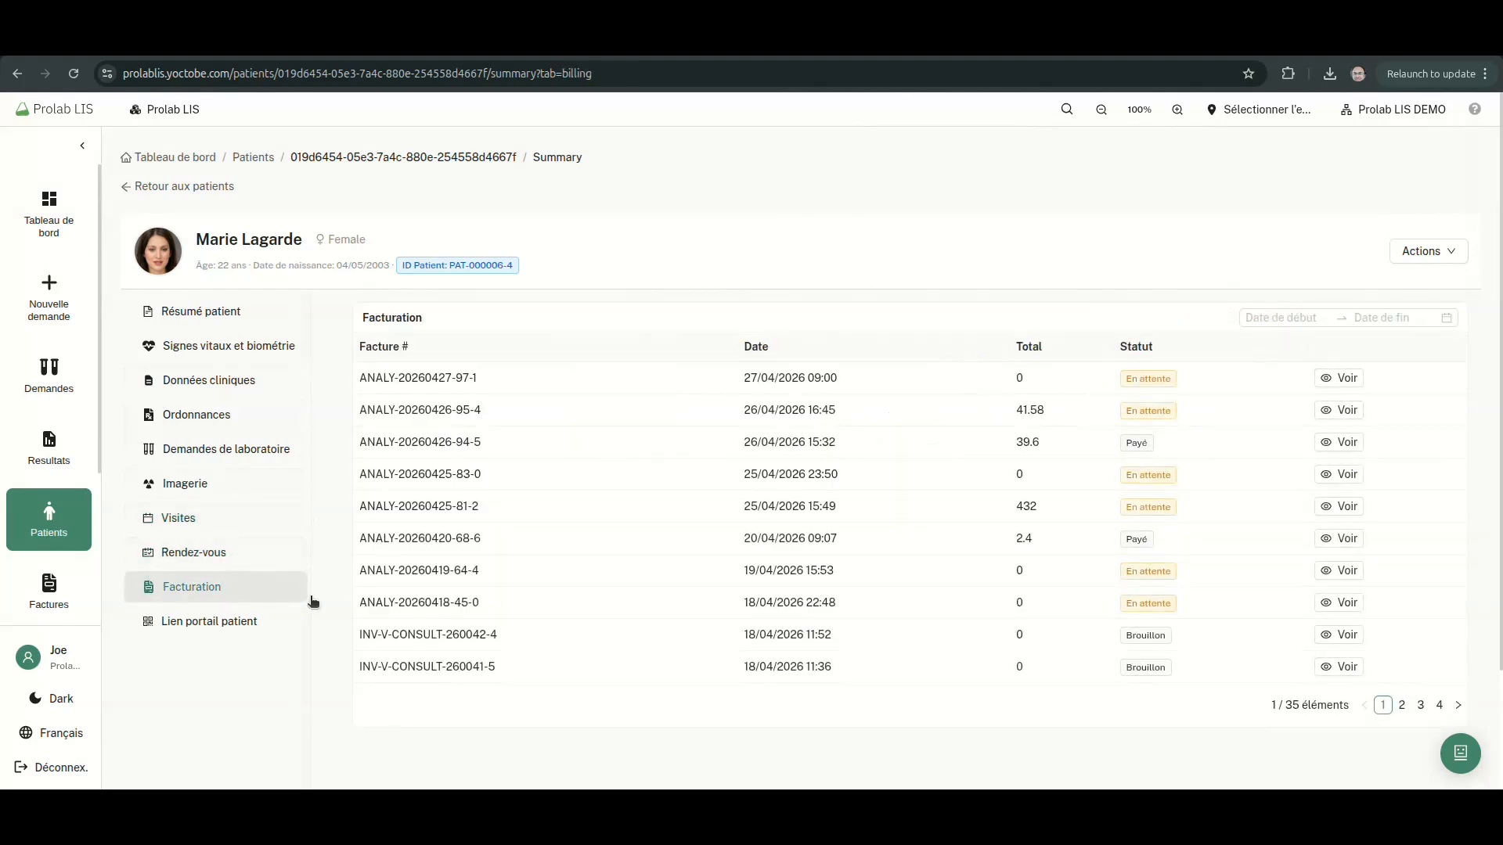
{"action": "left_click", "coordinate": [242, 631]}
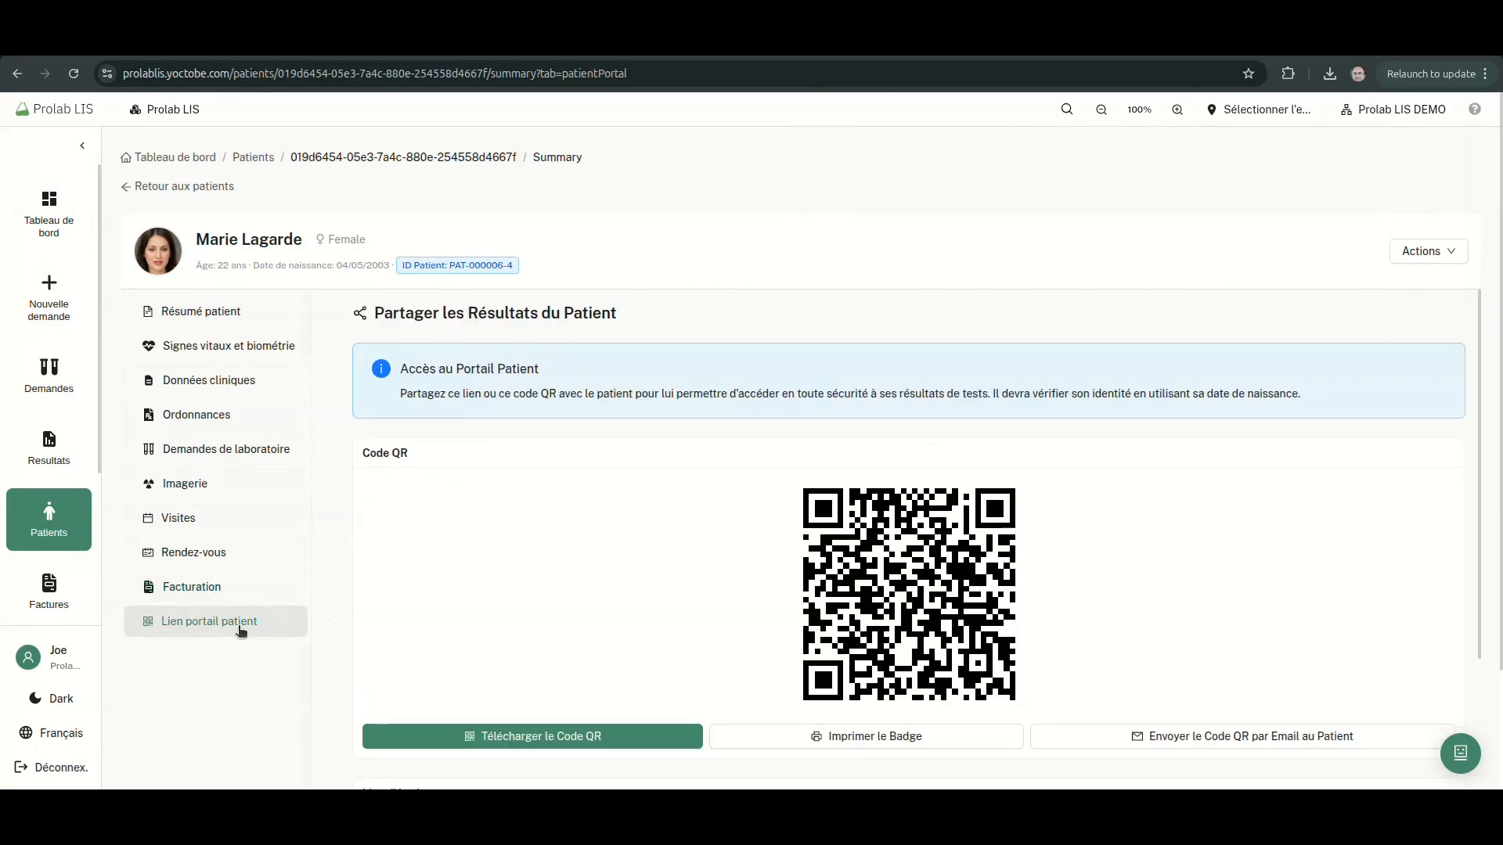
Return to the patient list and start a new patient with the Créer un patient form
{"action": "left_click", "coordinate": [1069, 116]}
{"action": "type", "text": "marie"}
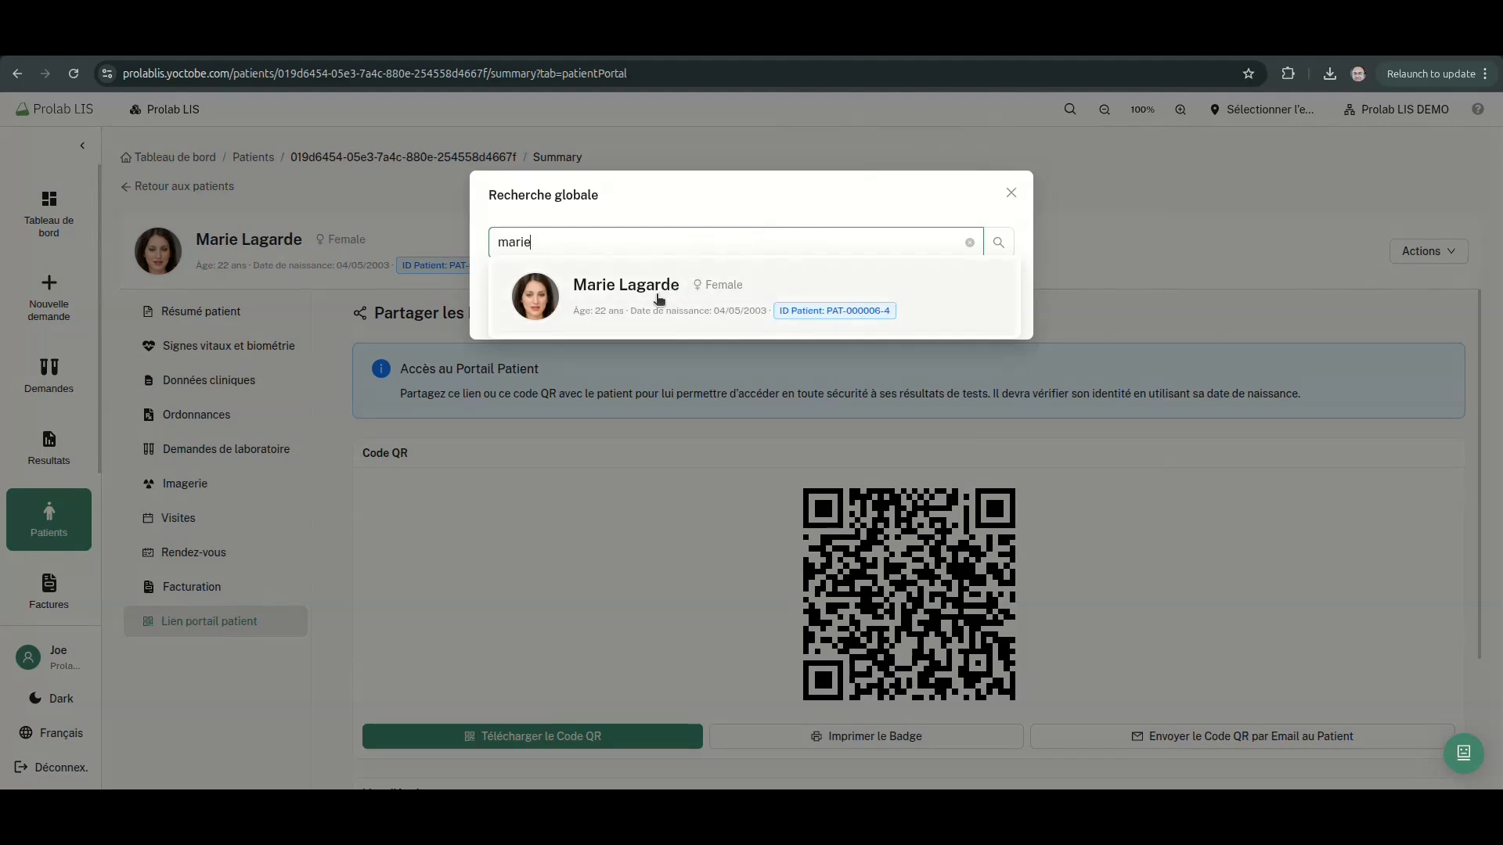
{"action": "left_click", "coordinate": [659, 300]}
{"action": "left_click", "coordinate": [215, 188]}
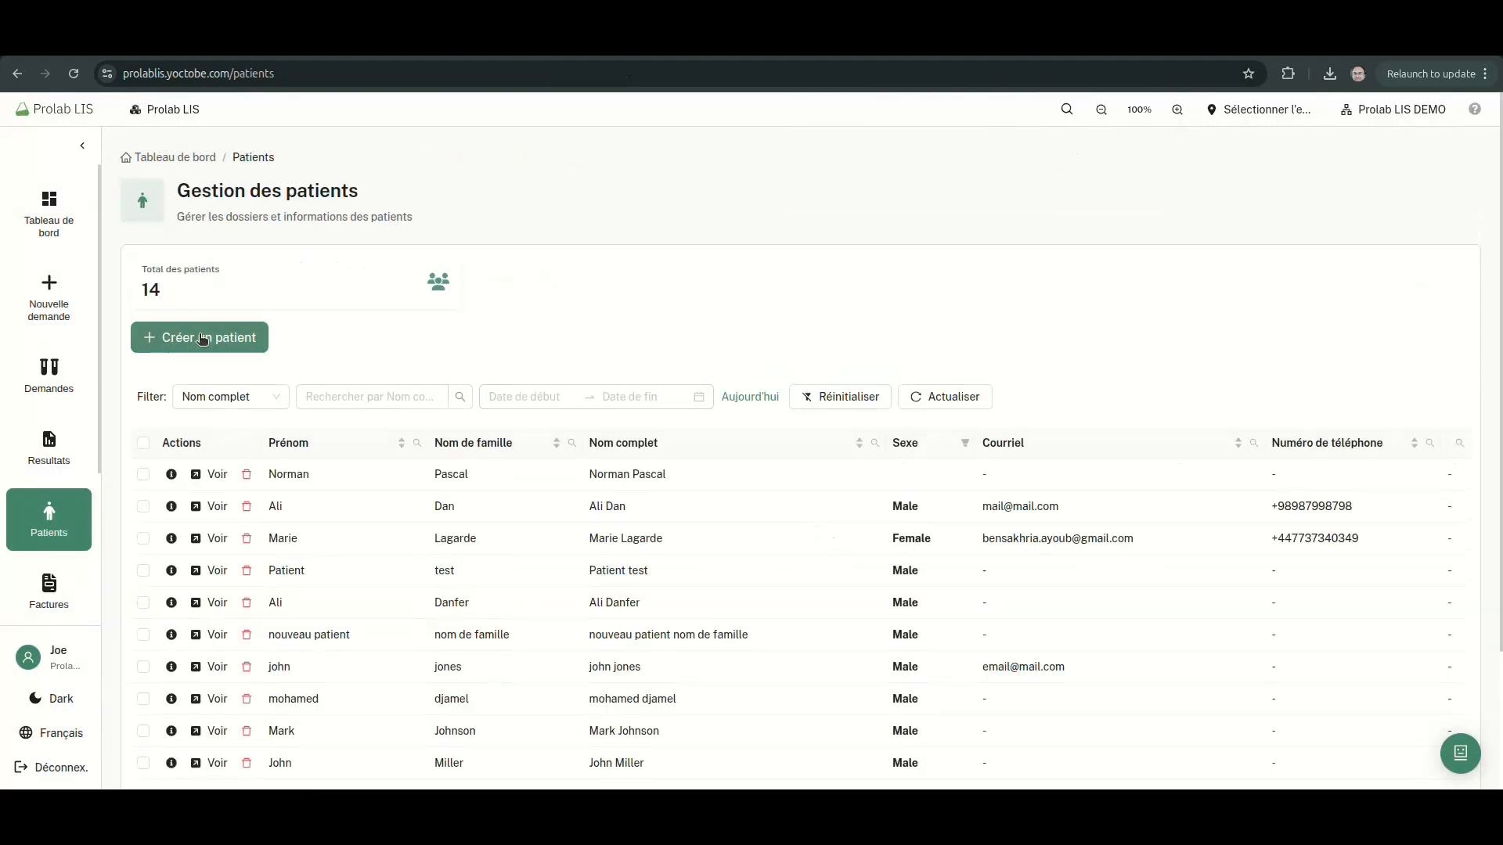
{"action": "left_click", "coordinate": [203, 337]}
{"action": "scroll", "coordinate": [637, 331], "scroll_direction": "down", "scroll_amount": 2}
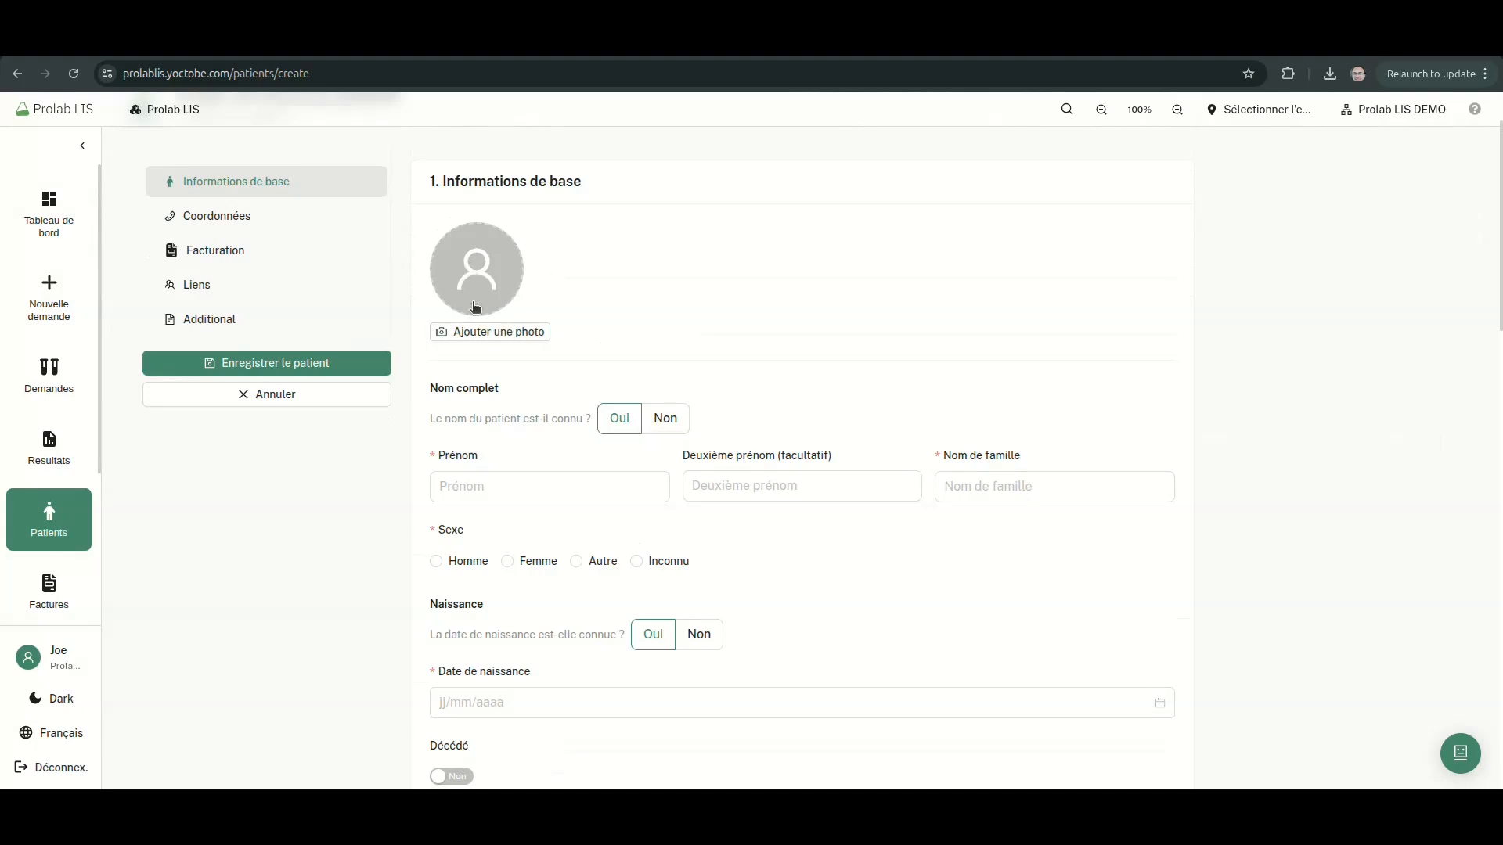
Enter the new patient's first name and surname, keeping the name marked as known
{"action": "left_click", "coordinate": [659, 420]}
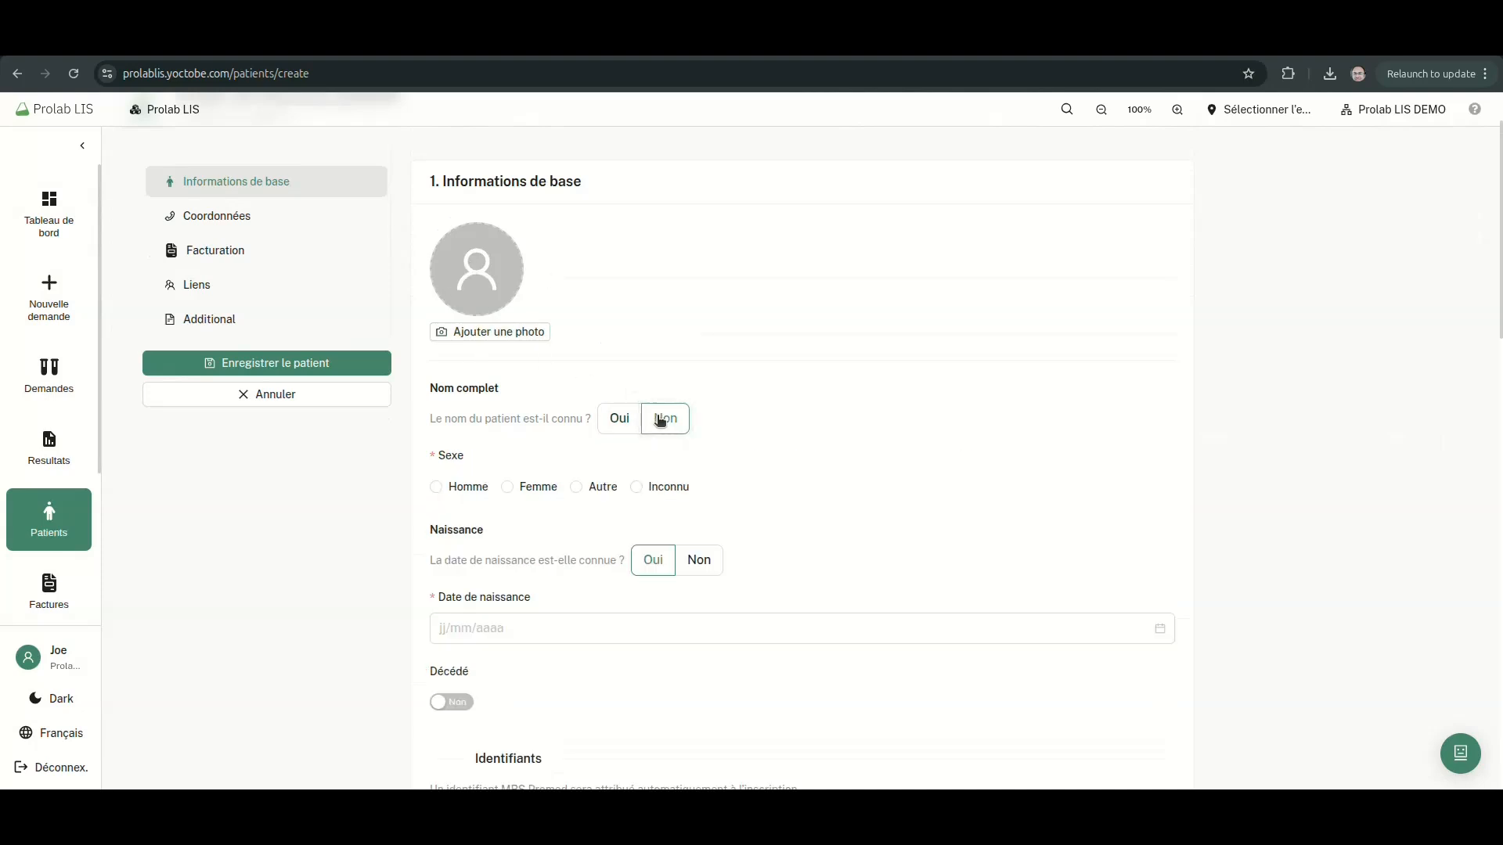
{"action": "left_click", "coordinate": [619, 418]}
{"action": "left_click", "coordinate": [455, 487]}
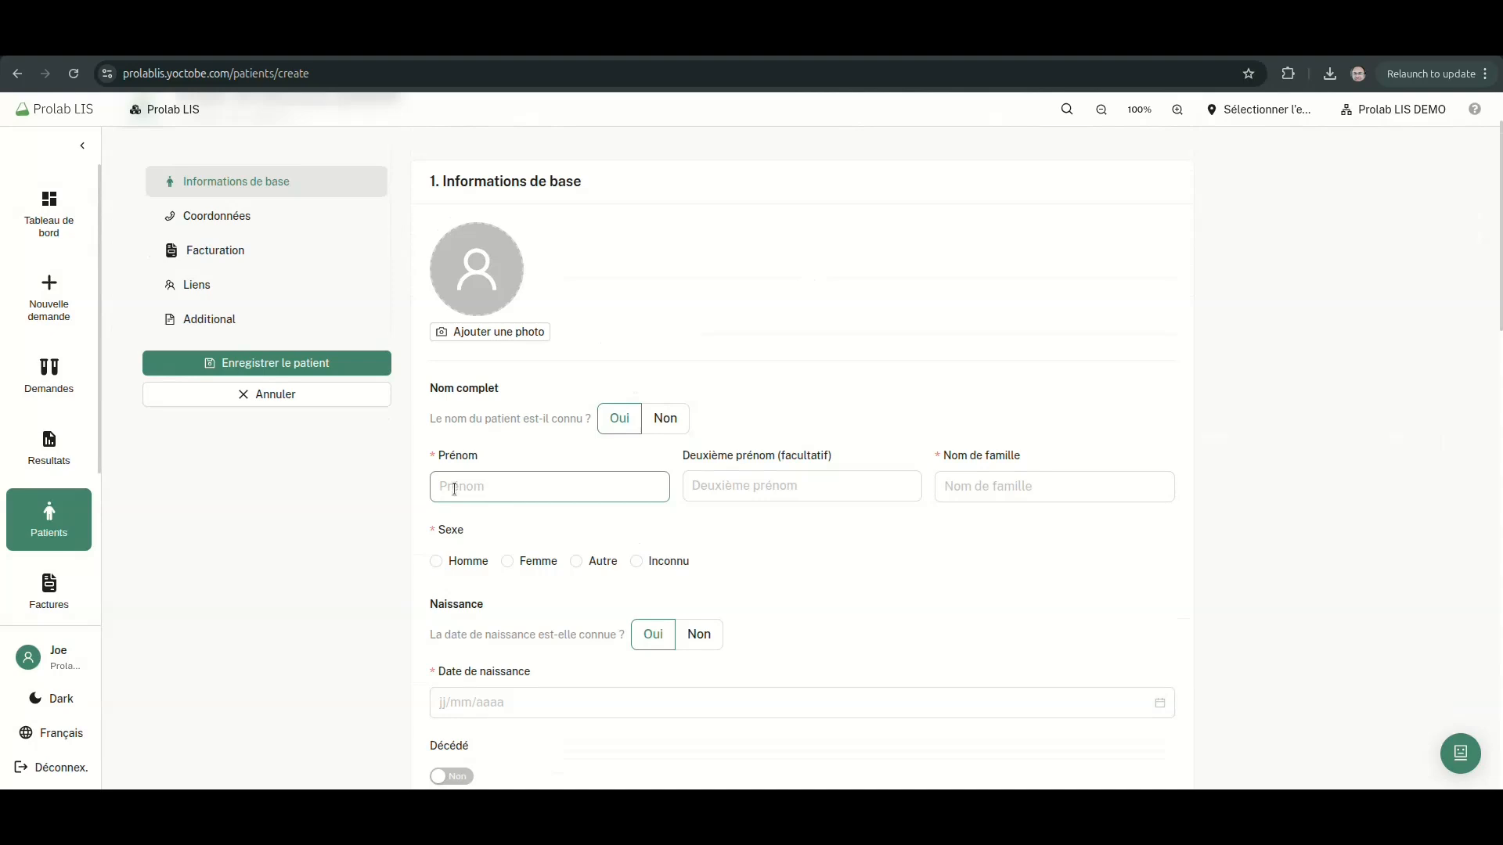
{"action": "key", "text": "Tab"}
{"action": "key", "text": "Tab"}
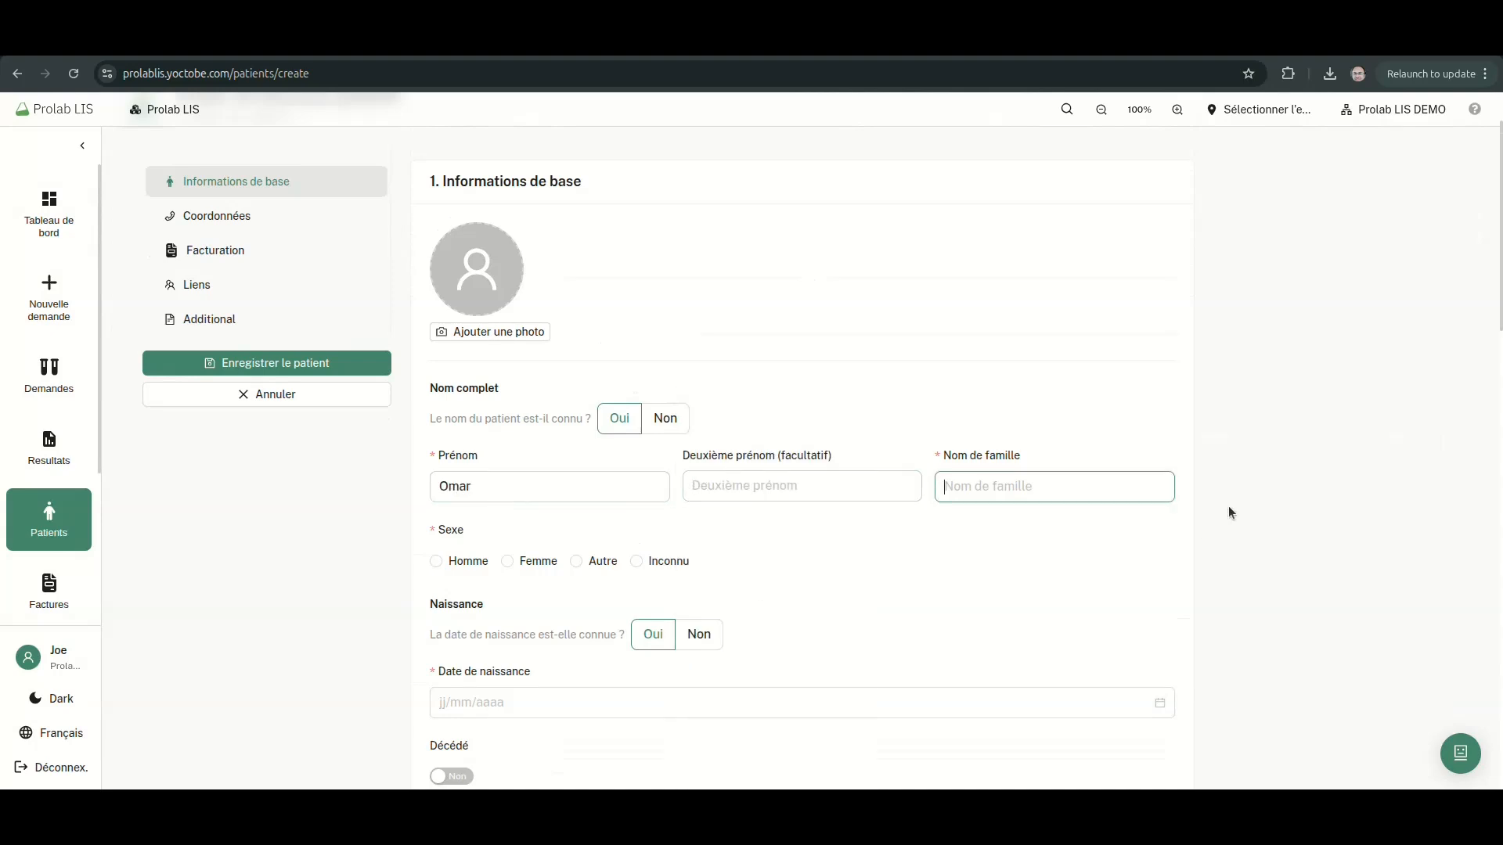
{"action": "key", "text": "Tab"}
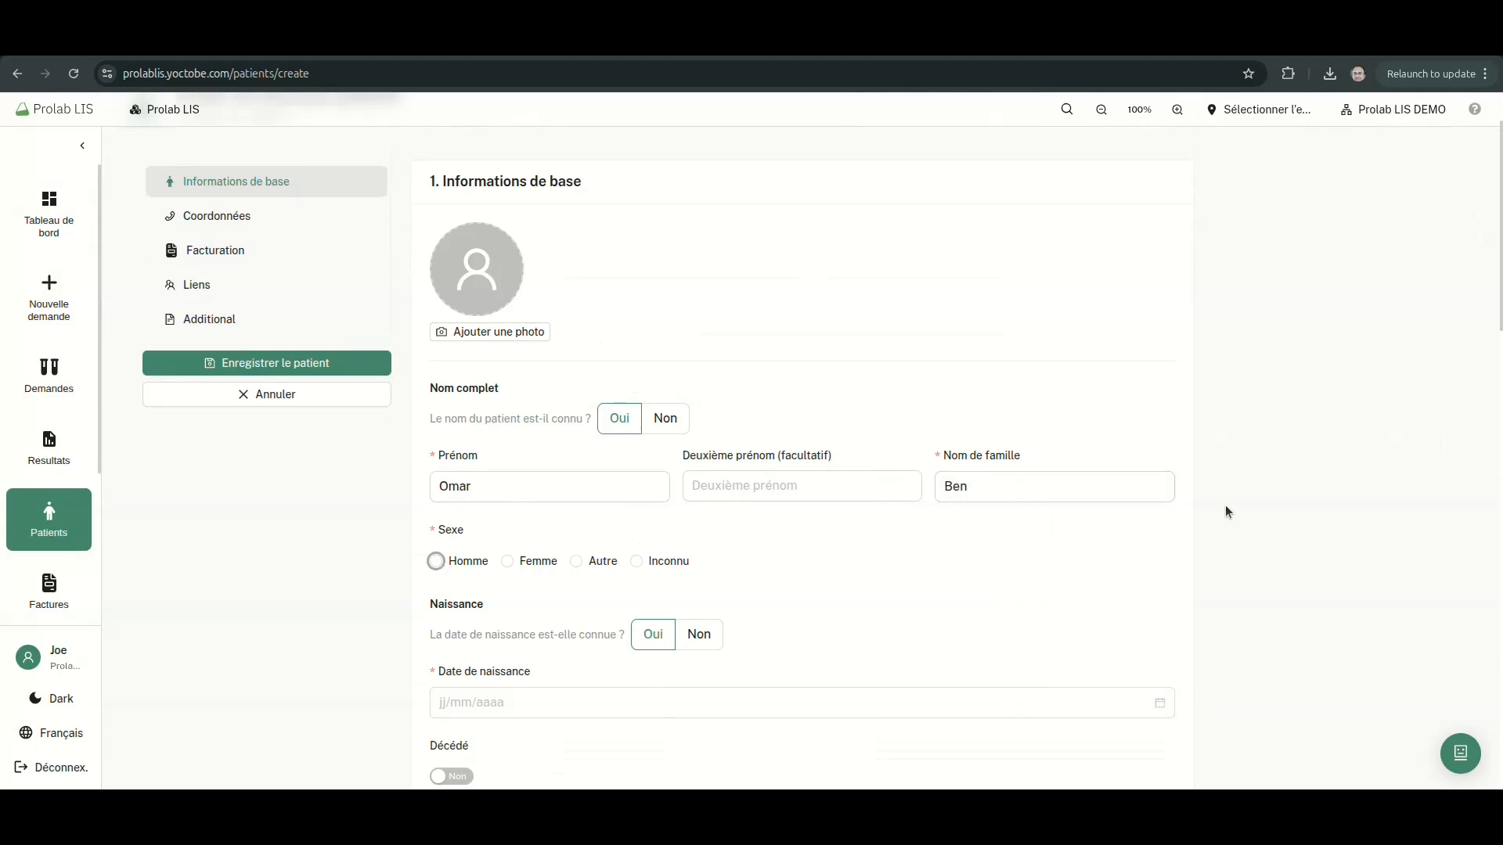
{"action": "scroll", "coordinate": [1224, 505], "scroll_direction": "down", "scroll_amount": 2}
Mark the patient as male, keeping an exact birth date rather than an estimated age
{"action": "left_click", "coordinate": [466, 374]}
{"action": "scroll", "coordinate": [610, 368], "scroll_direction": "down", "scroll_amount": 1}
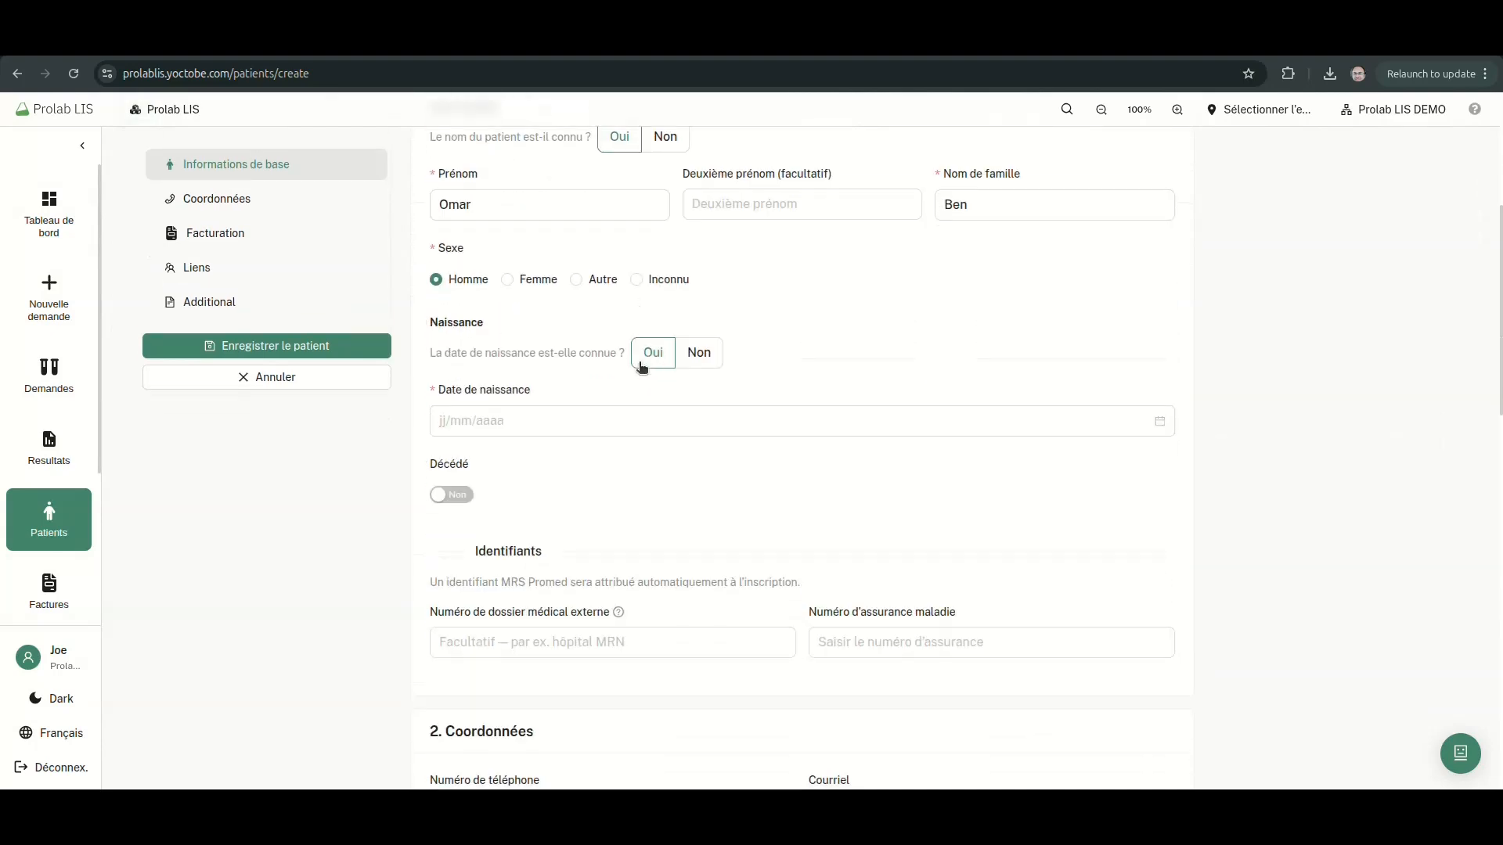
{"action": "left_click", "coordinate": [702, 356]}
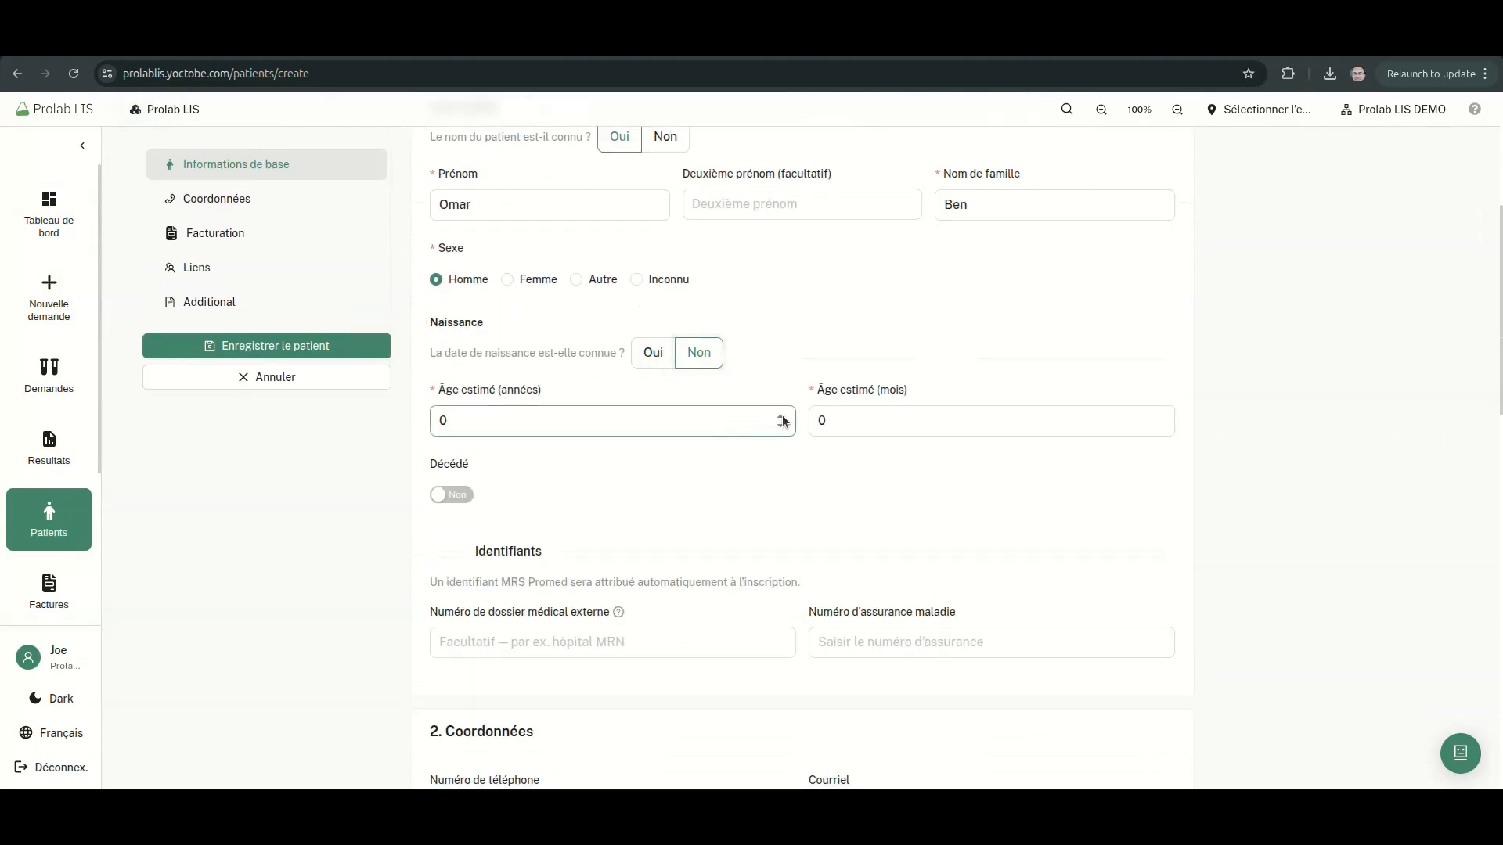
{"action": "left_click", "coordinate": [815, 421]}
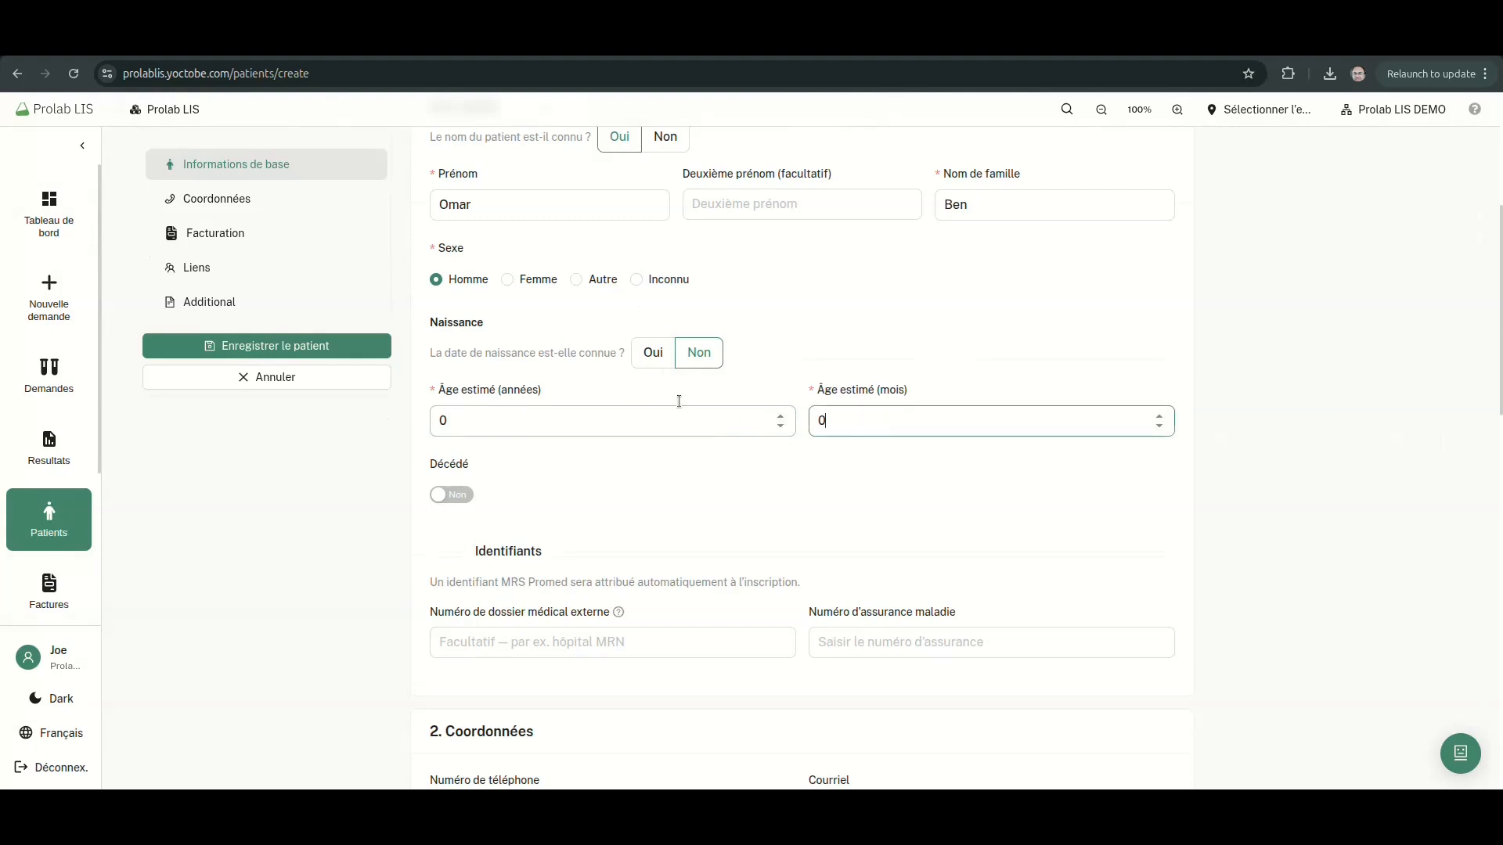
{"action": "left_click", "coordinate": [649, 358]}
{"action": "scroll", "coordinate": [594, 355], "scroll_direction": "down", "scroll_amount": 2}
Set the birth date to 13/05/2022 and leave the patient not deceased
{"action": "left_click", "coordinate": [573, 233]}
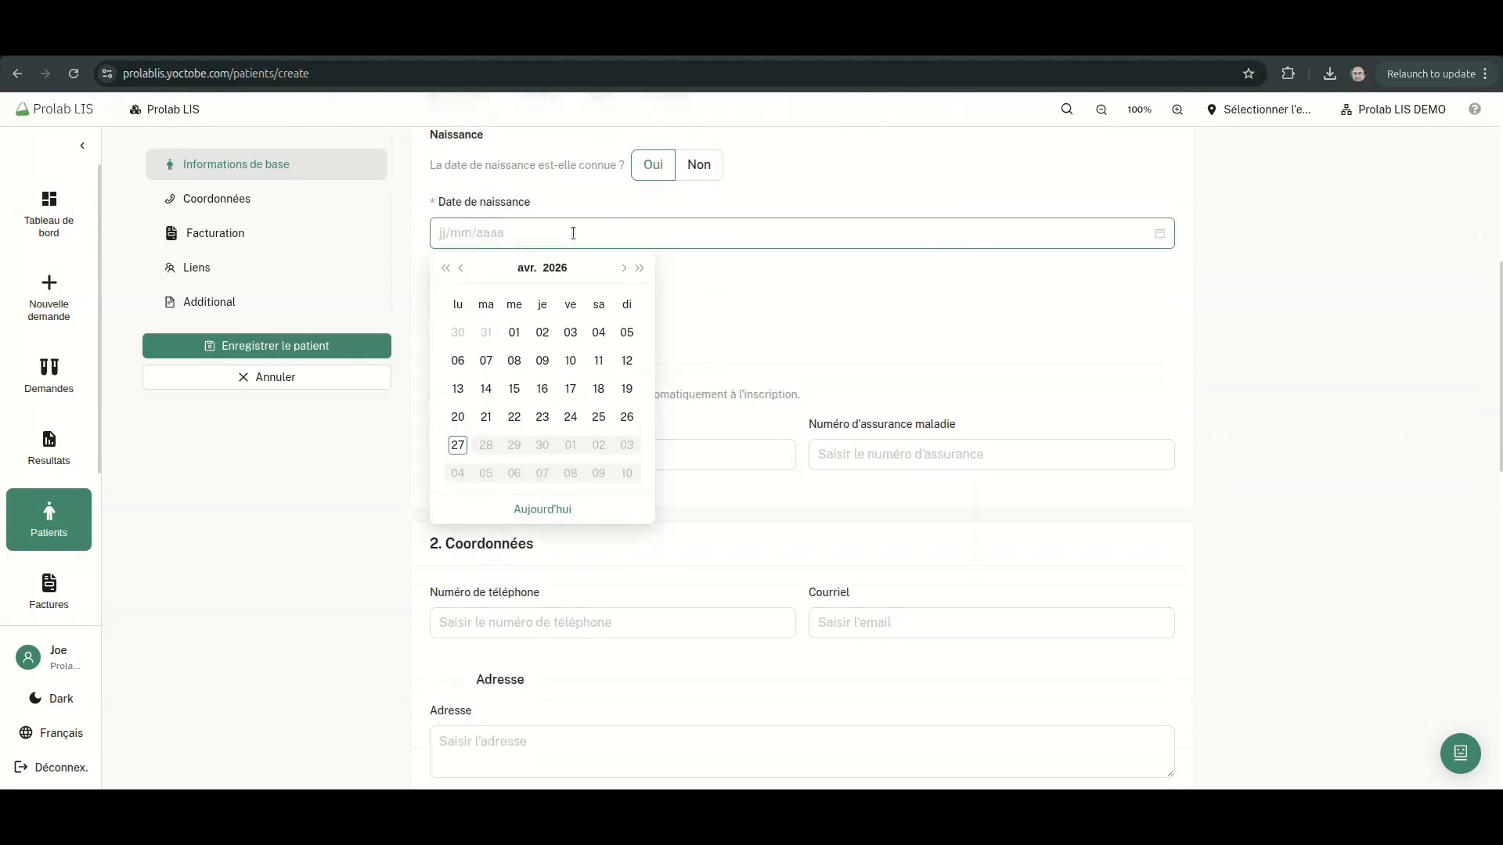
{"action": "left_click", "coordinate": [552, 270]}
{"action": "left_click", "coordinate": [470, 361]}
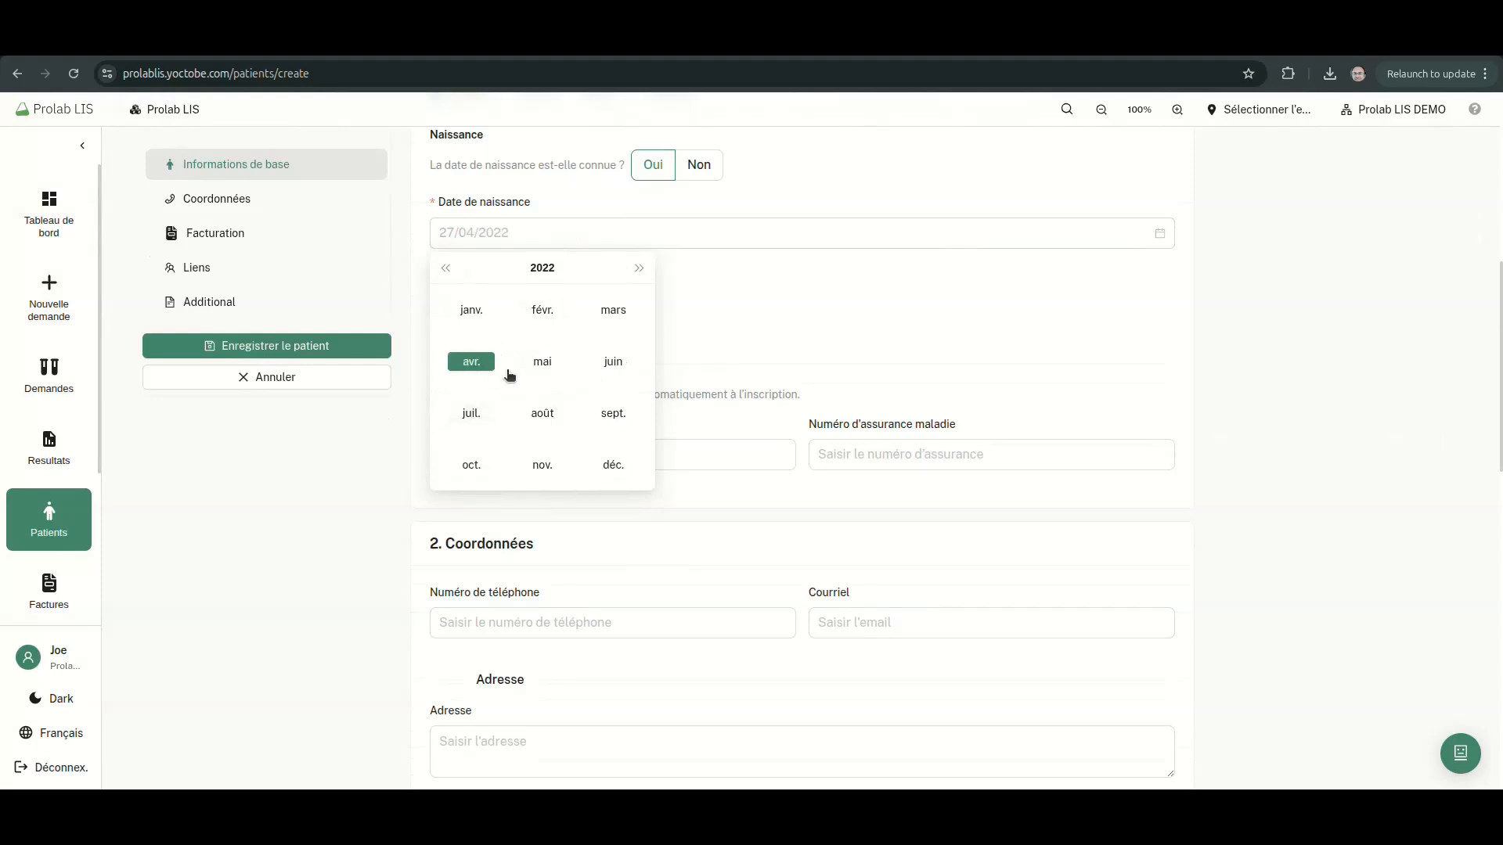
{"action": "left_click", "coordinate": [543, 361]}
{"action": "left_click", "coordinate": [573, 393]}
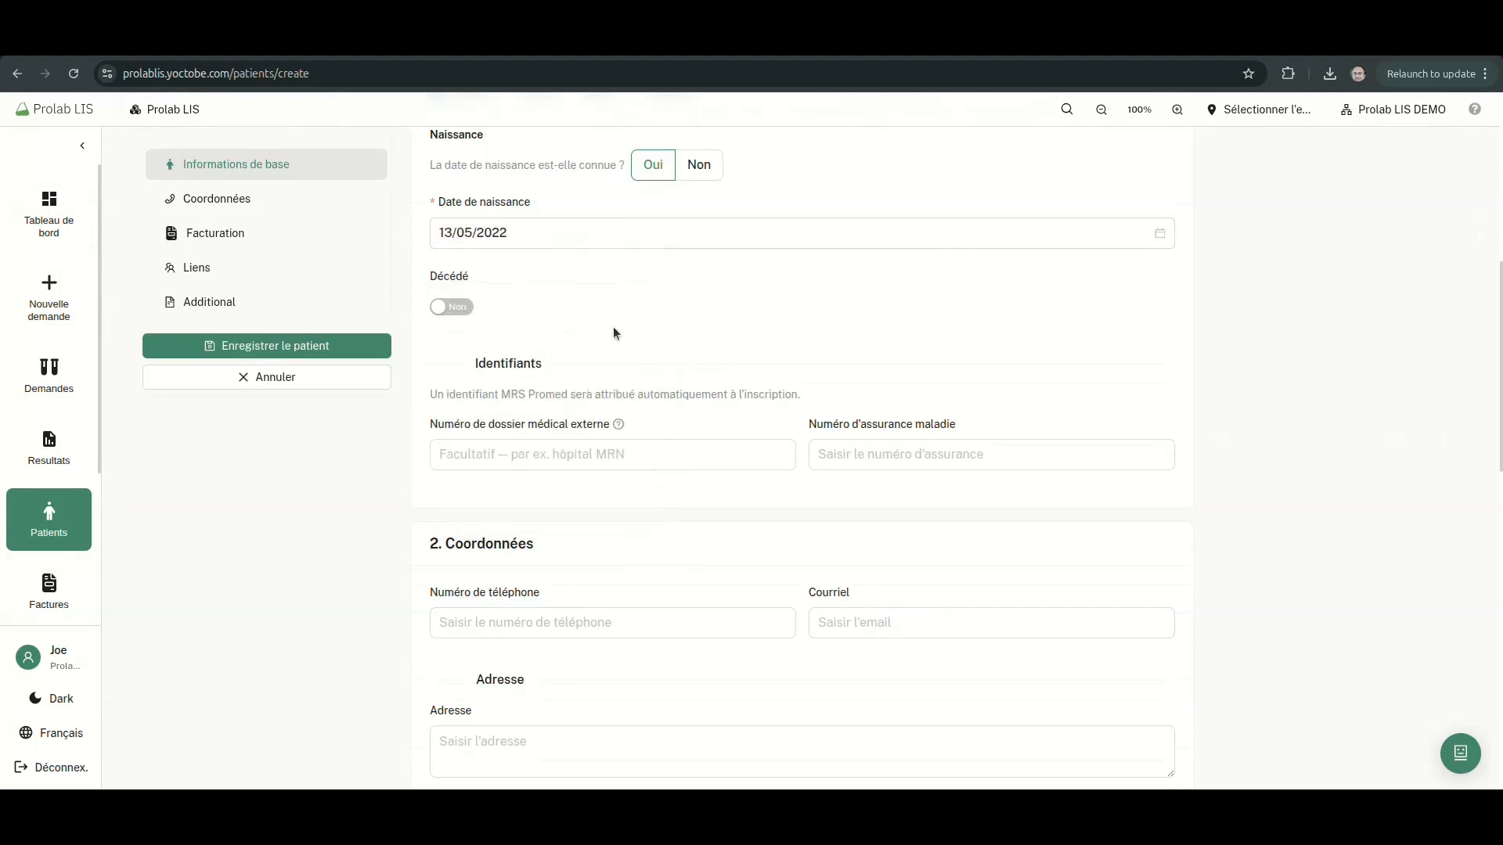
{"action": "left_click", "coordinate": [457, 308]}
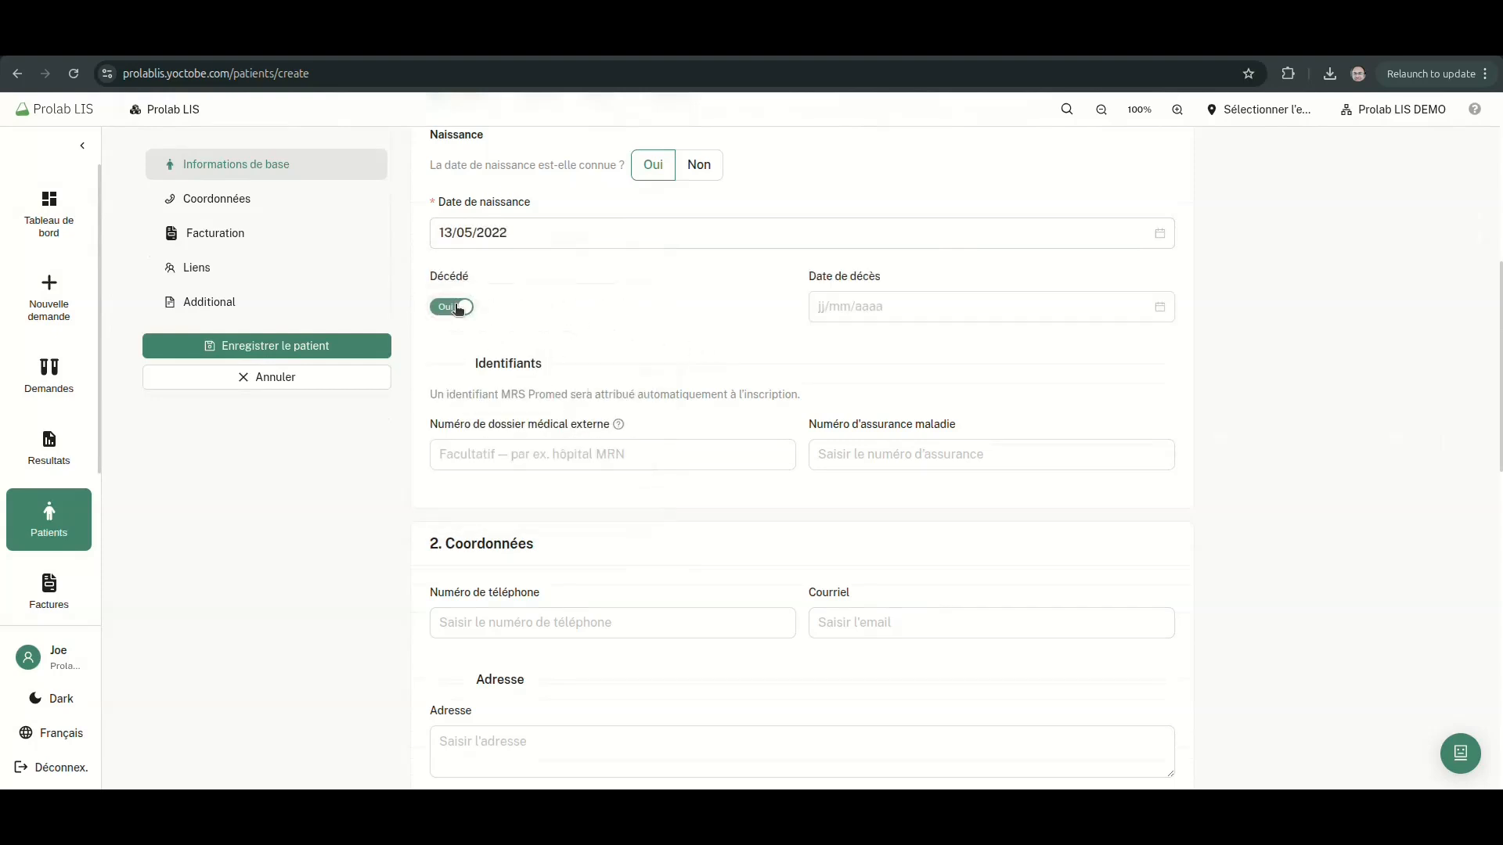
{"action": "left_click", "coordinate": [459, 309]}
Fill in the patient's phone number and e-mail address
{"action": "scroll", "coordinate": [553, 308], "scroll_direction": "down", "scroll_amount": 3}
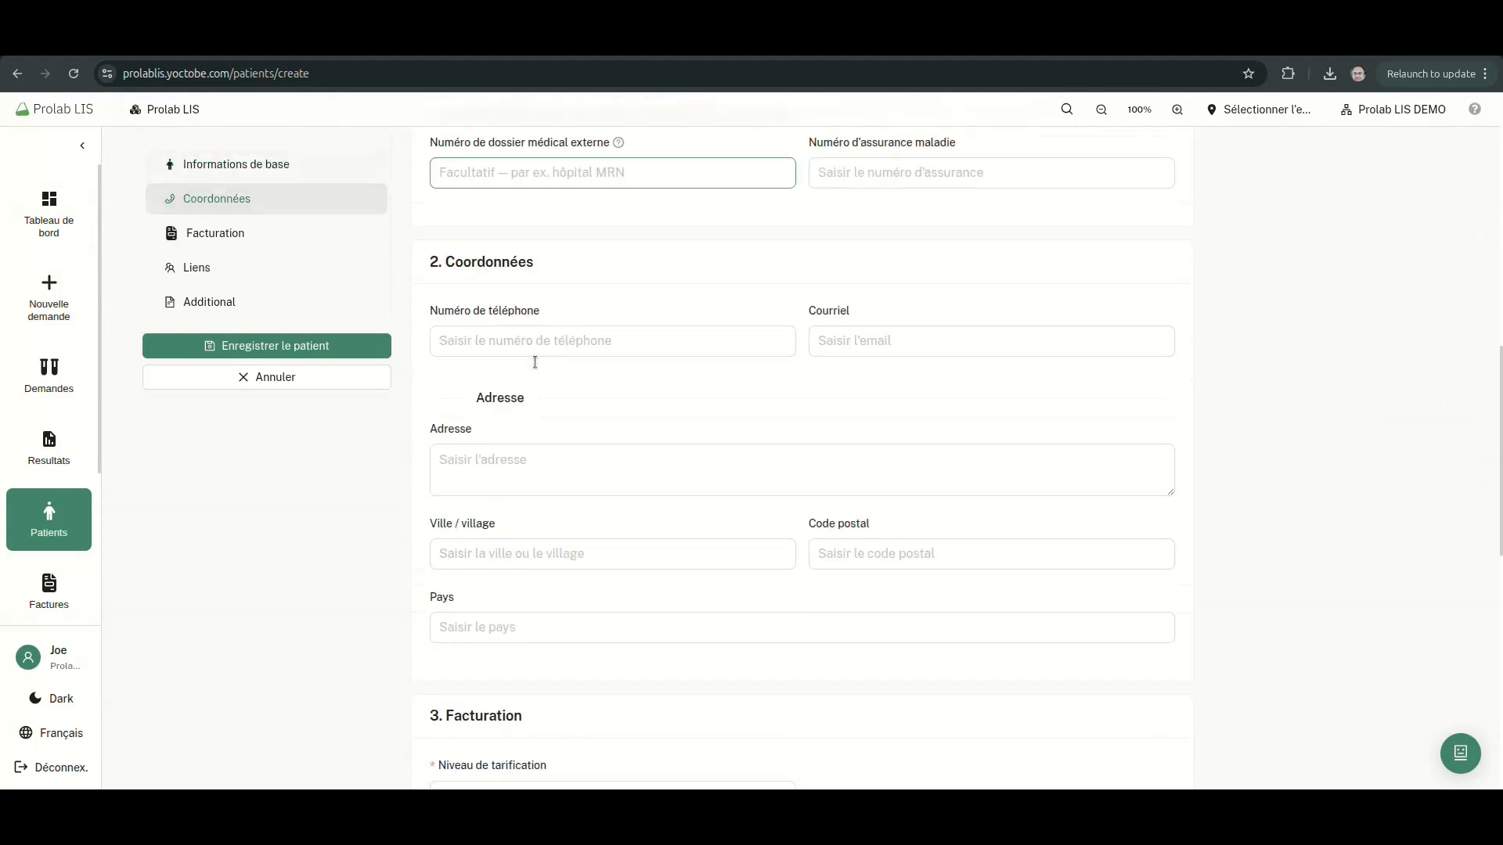
{"action": "left_click", "coordinate": [536, 359]}
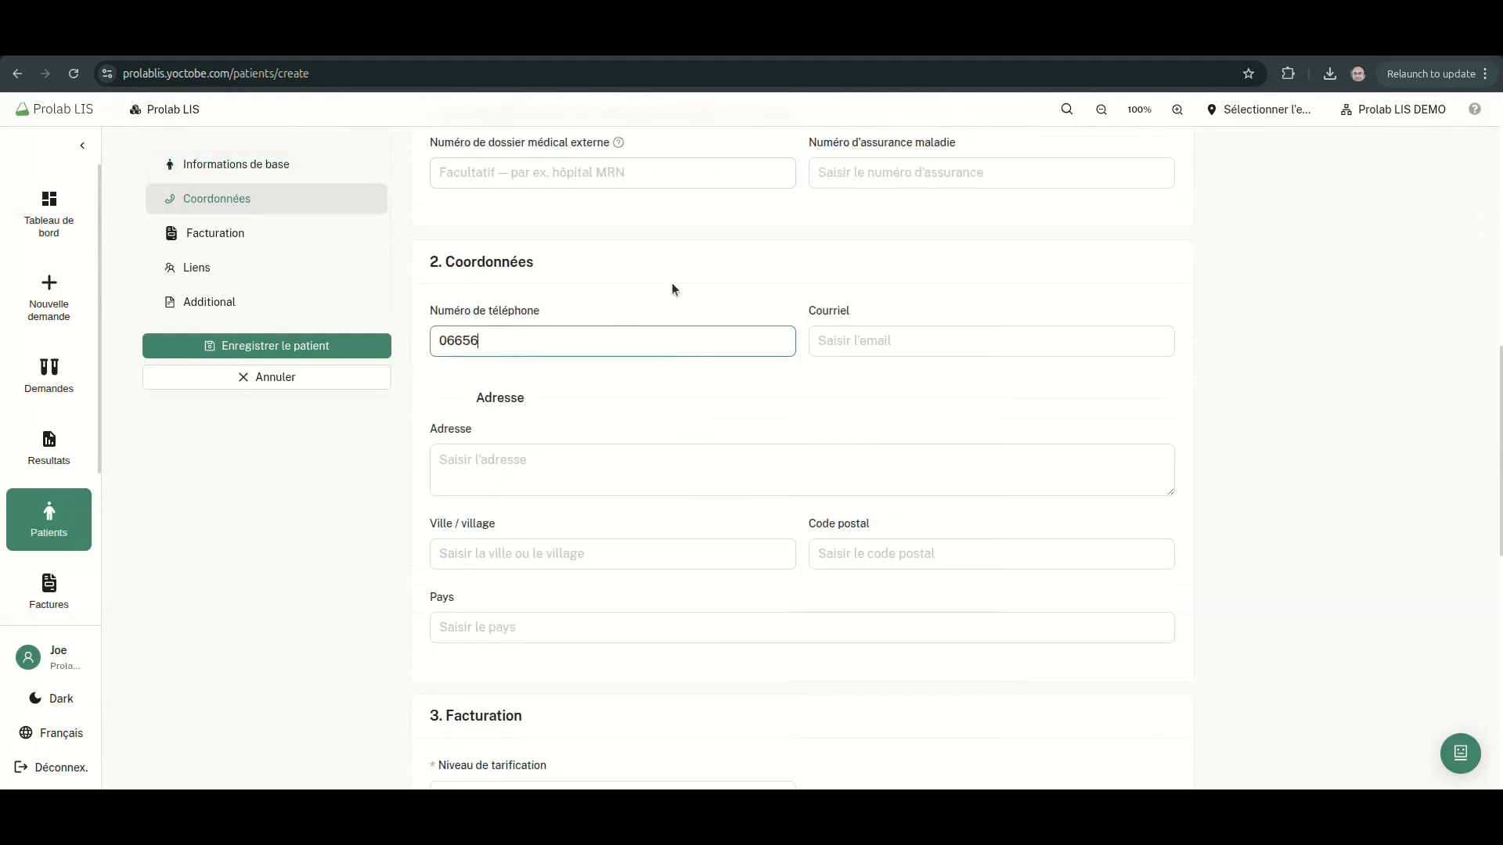
{"action": "key", "text": "Tab"}
{"action": "type", "text": "mail"}
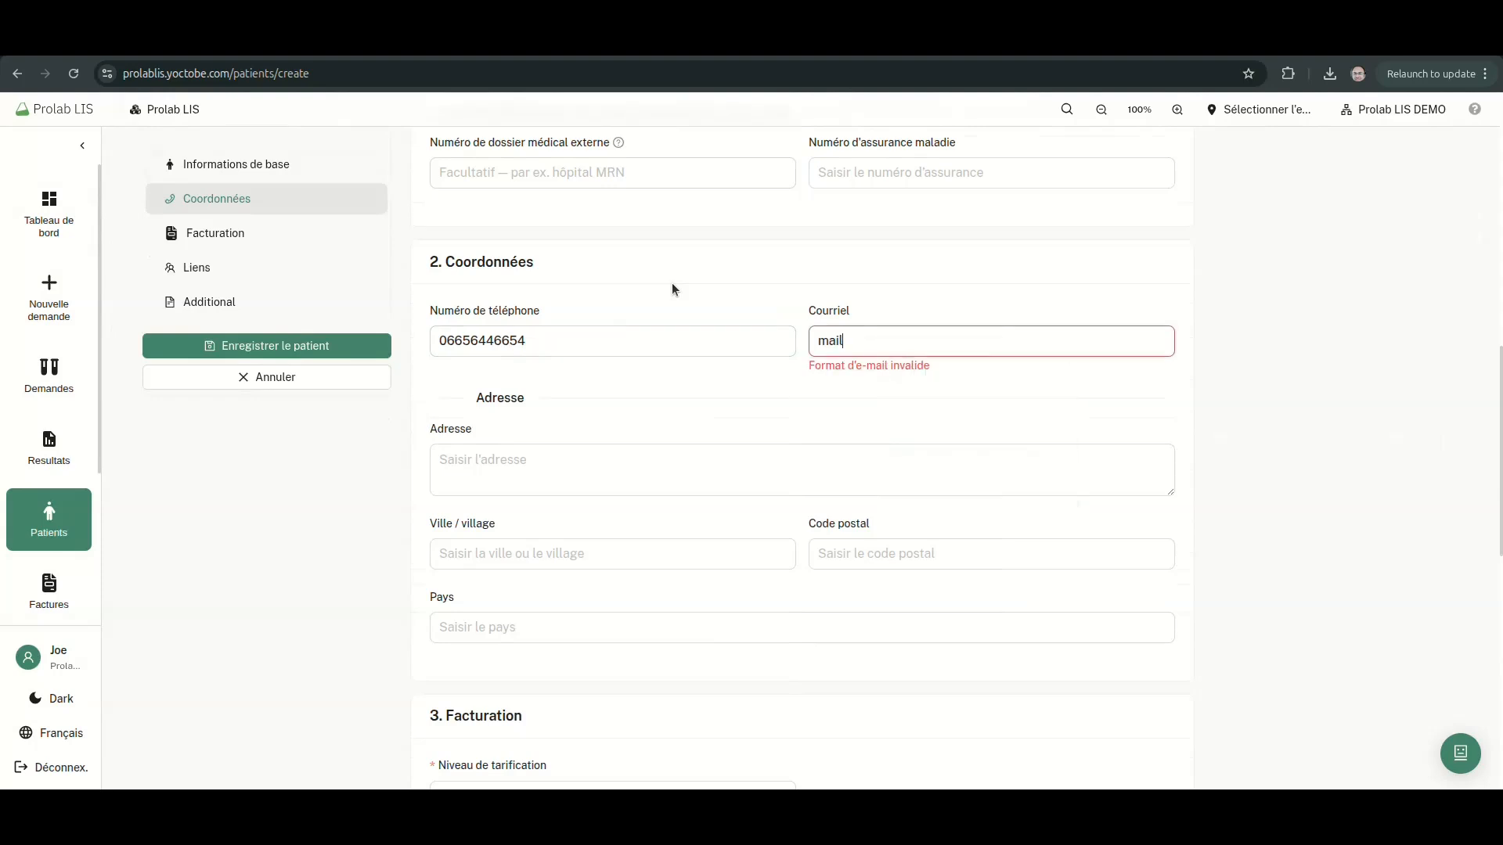
{"action": "key", "text": "BackSpace"}
{"action": "key", "text": "BackSpace"}
{"action": "key", "text": "BackSpace"}
{"action": "key", "text": "BackSpace"}
Set the pricing level to Standard 0%
{"action": "scroll", "coordinate": [672, 290], "scroll_direction": "down", "scroll_amount": 3}
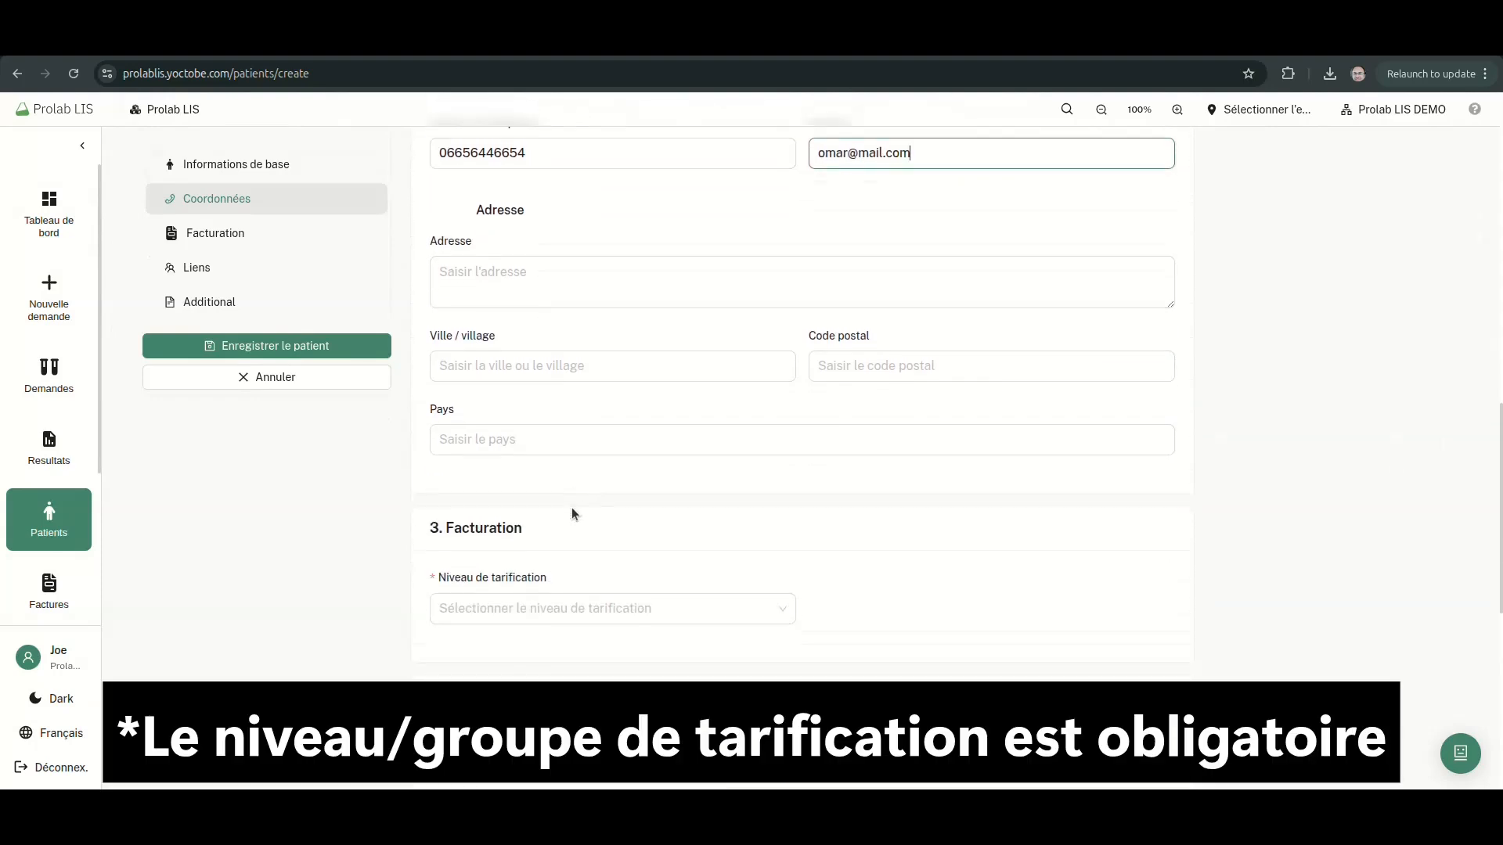
{"action": "scroll", "coordinate": [571, 514], "scroll_direction": "down", "scroll_amount": 3}
{"action": "left_click", "coordinate": [560, 327]}
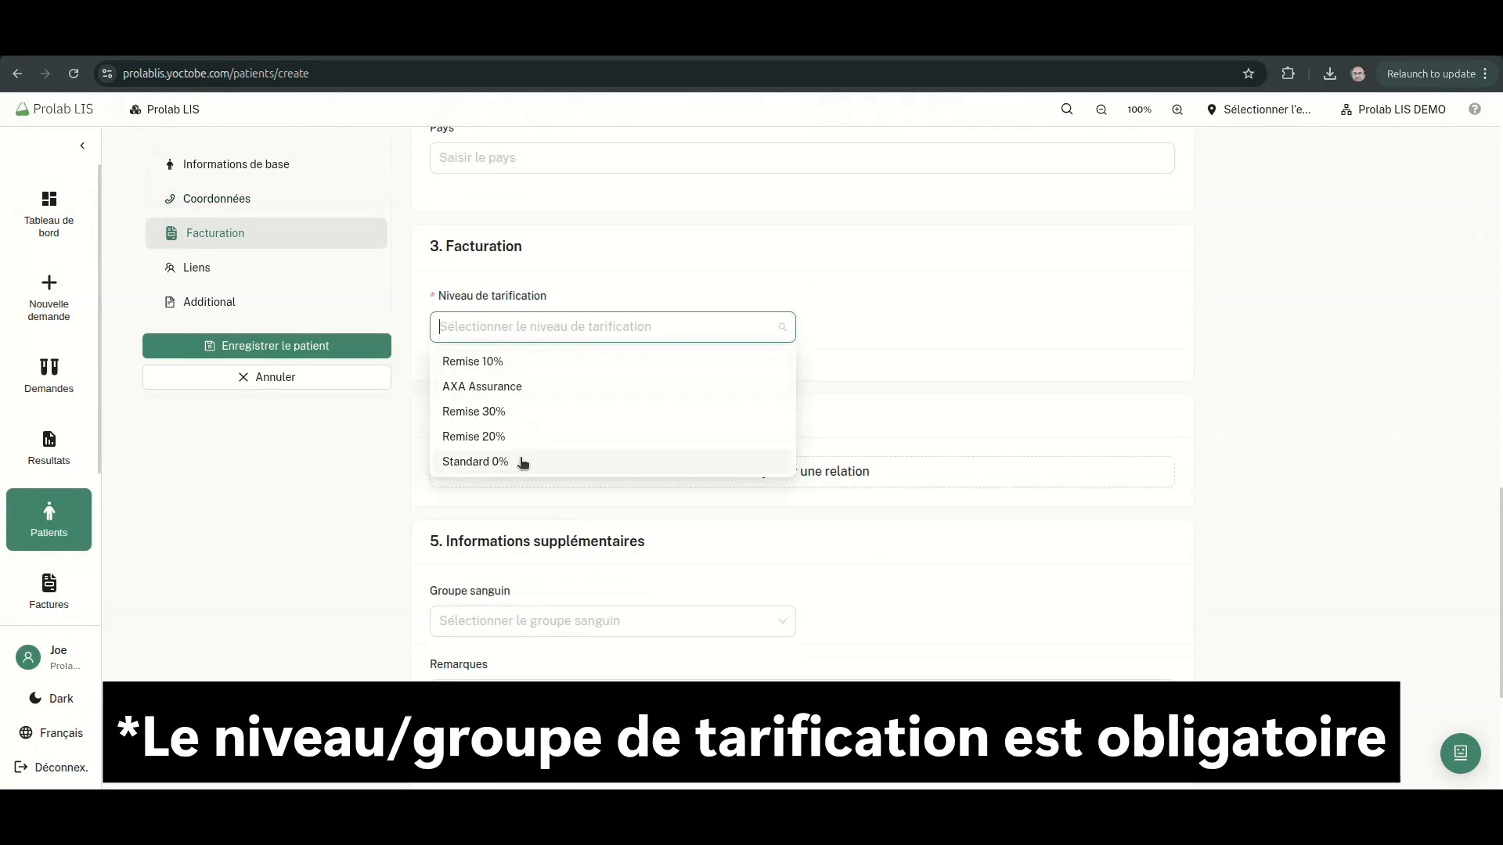
{"action": "left_click", "coordinate": [523, 463]}
Add a Parent relation with the relative's full name and phone number
{"action": "scroll", "coordinate": [547, 460], "scroll_direction": "down", "scroll_amount": 2}
{"action": "left_click", "coordinate": [548, 283]}
{"action": "left_click", "coordinate": [516, 353]}
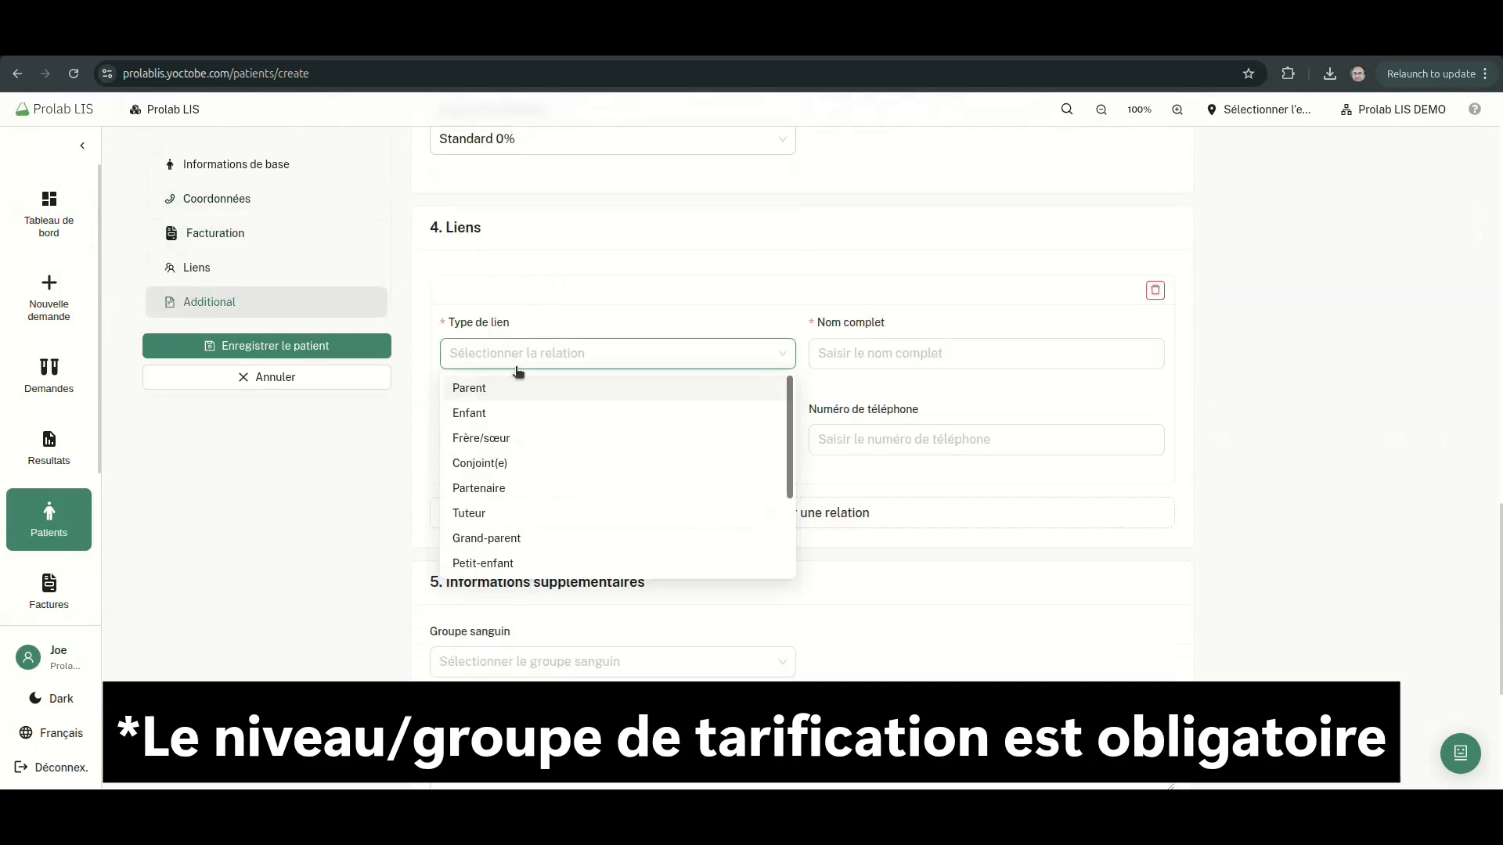
{"action": "scroll", "coordinate": [571, 470], "scroll_direction": "down", "scroll_amount": 3}
{"action": "scroll", "coordinate": [556, 454], "scroll_direction": "up", "scroll_amount": 4}
{"action": "left_click", "coordinate": [545, 487]}
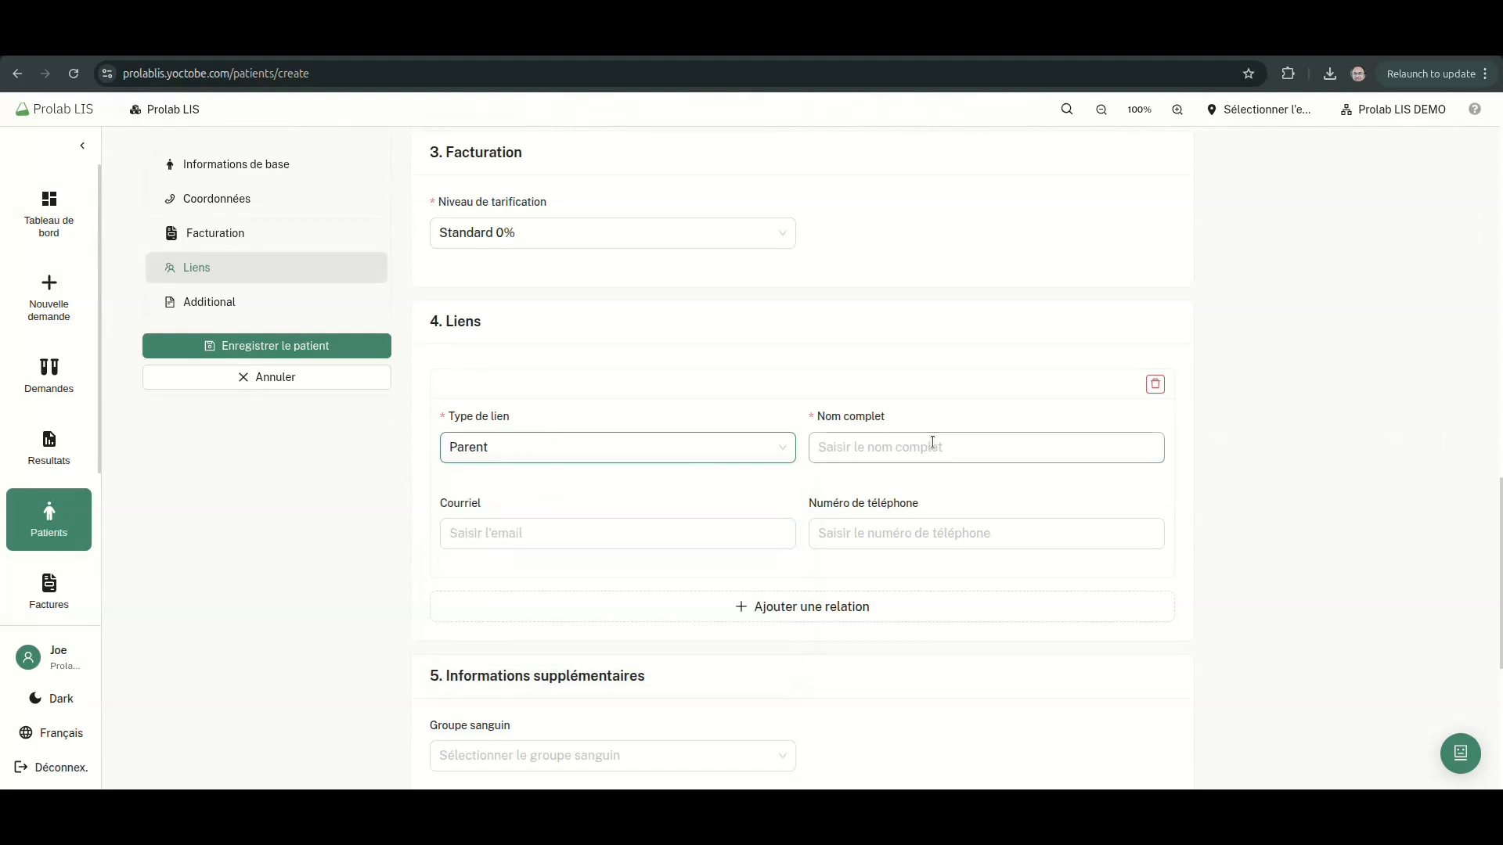
{"action": "left_click", "coordinate": [933, 443]}
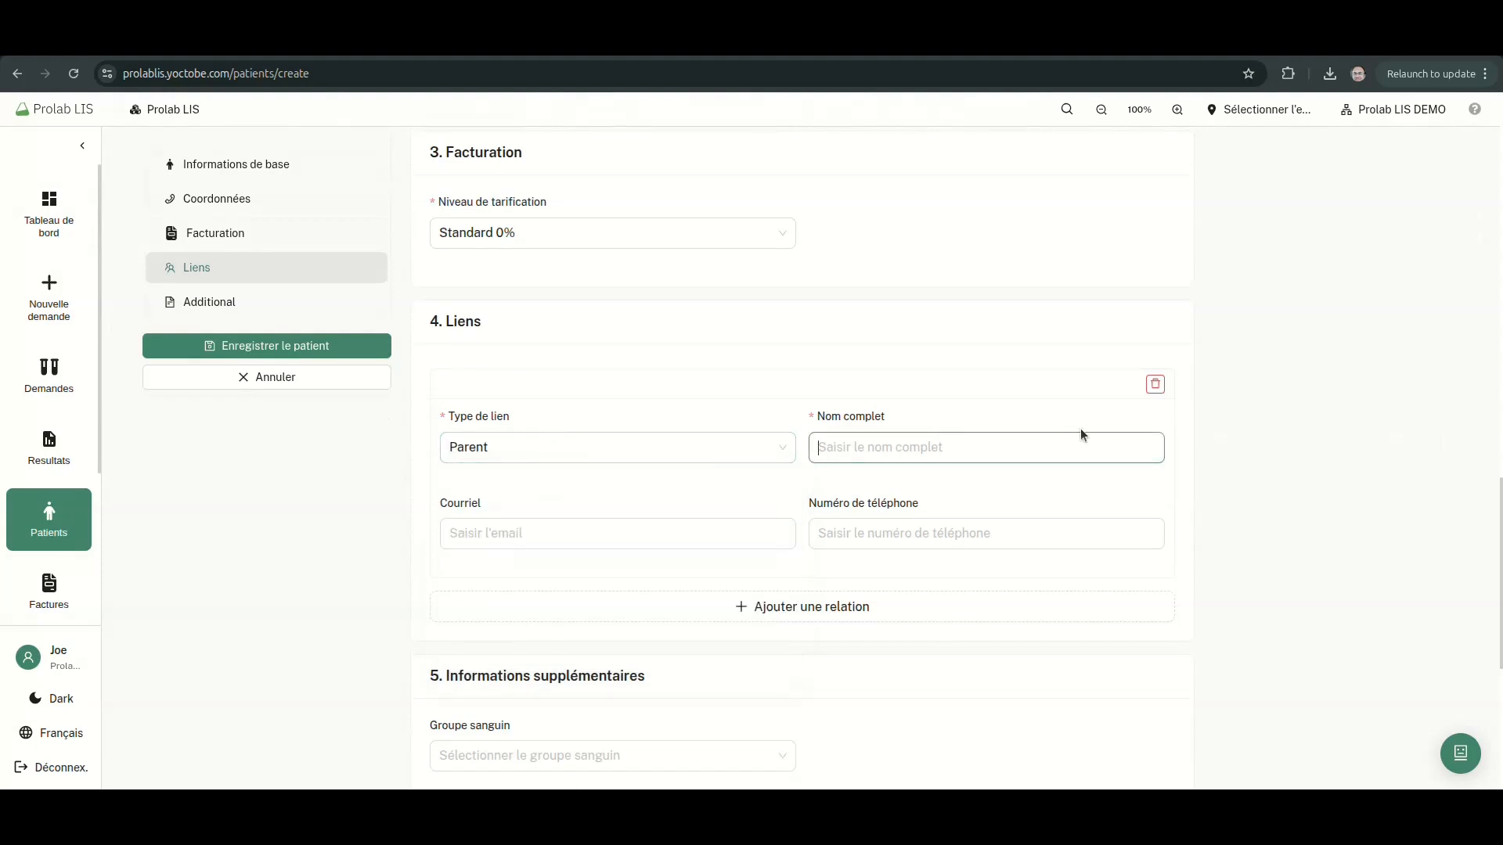
{"action": "key", "text": "Tab"}
{"action": "scroll", "coordinate": [1009, 407], "scroll_direction": "down", "scroll_amount": 2}
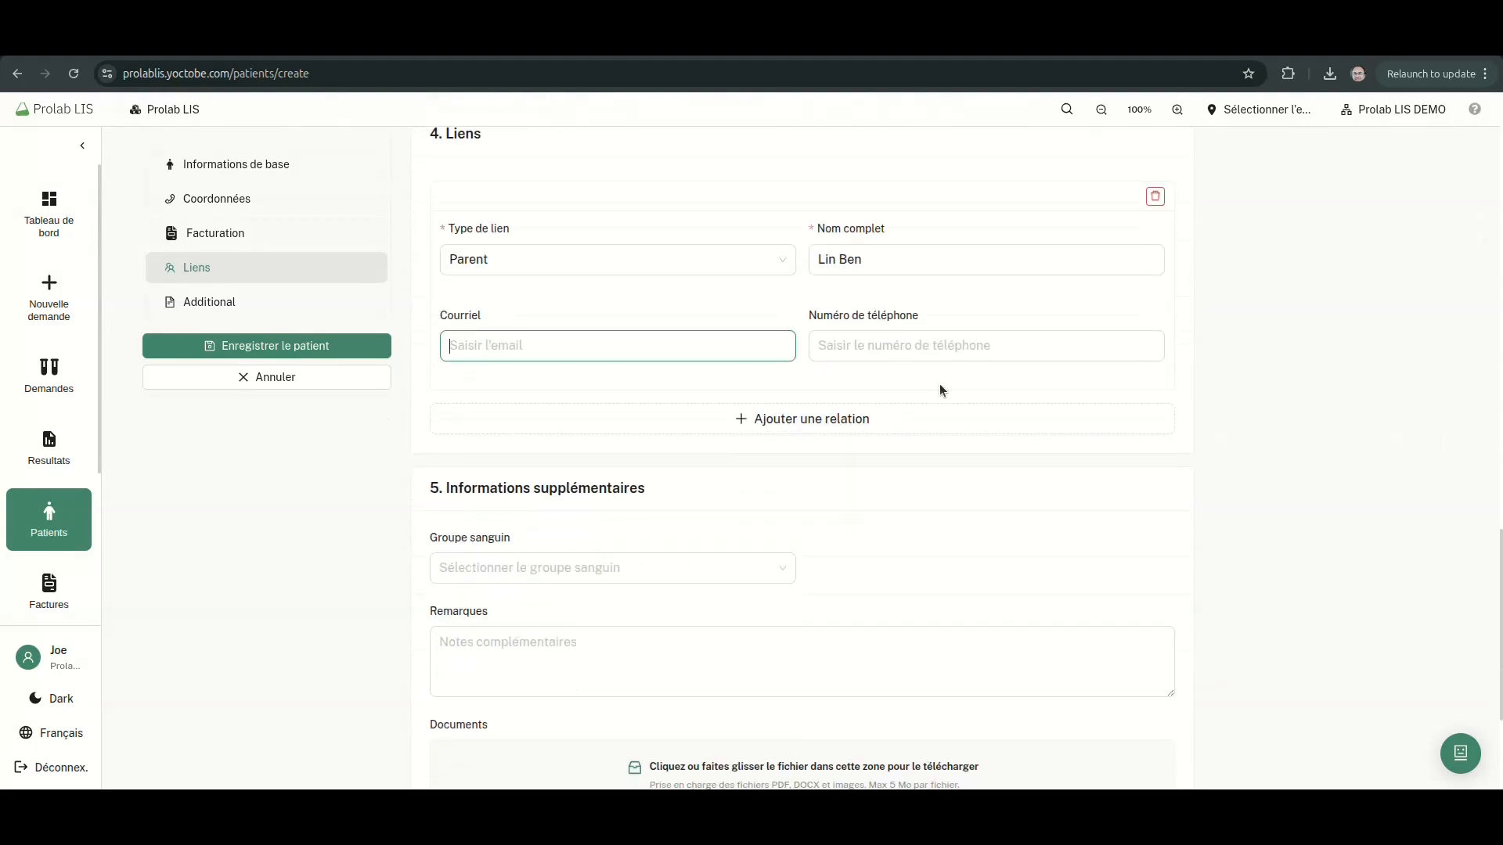
{"action": "left_click", "coordinate": [857, 347]}
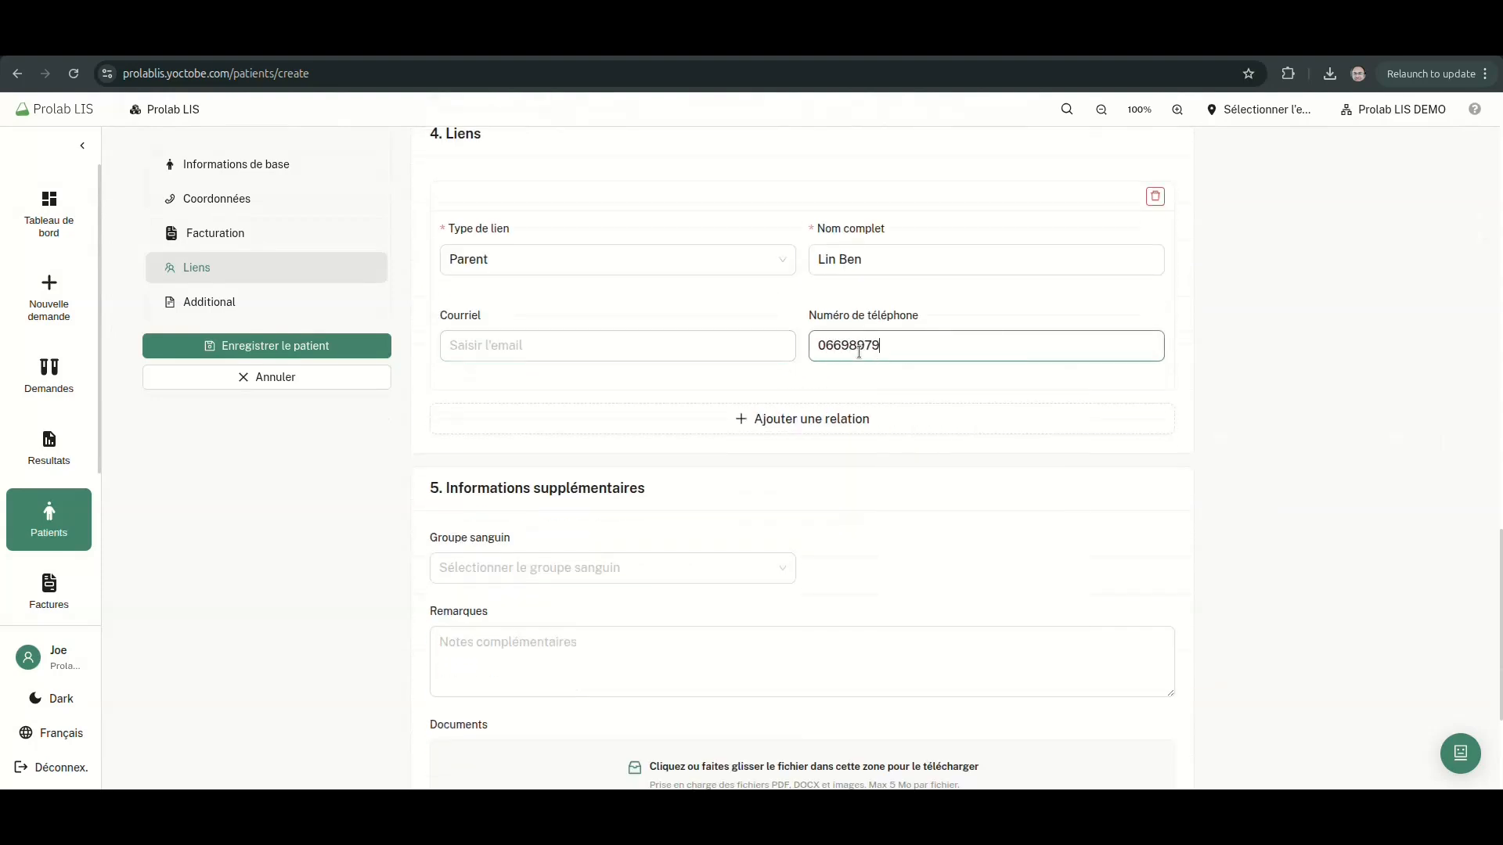
Set the patient's blood group to O+
{"action": "scroll", "coordinate": [767, 368], "scroll_direction": "down", "scroll_amount": 2}
{"action": "left_click", "coordinate": [684, 379]}
{"action": "left_click", "coordinate": [550, 562]}
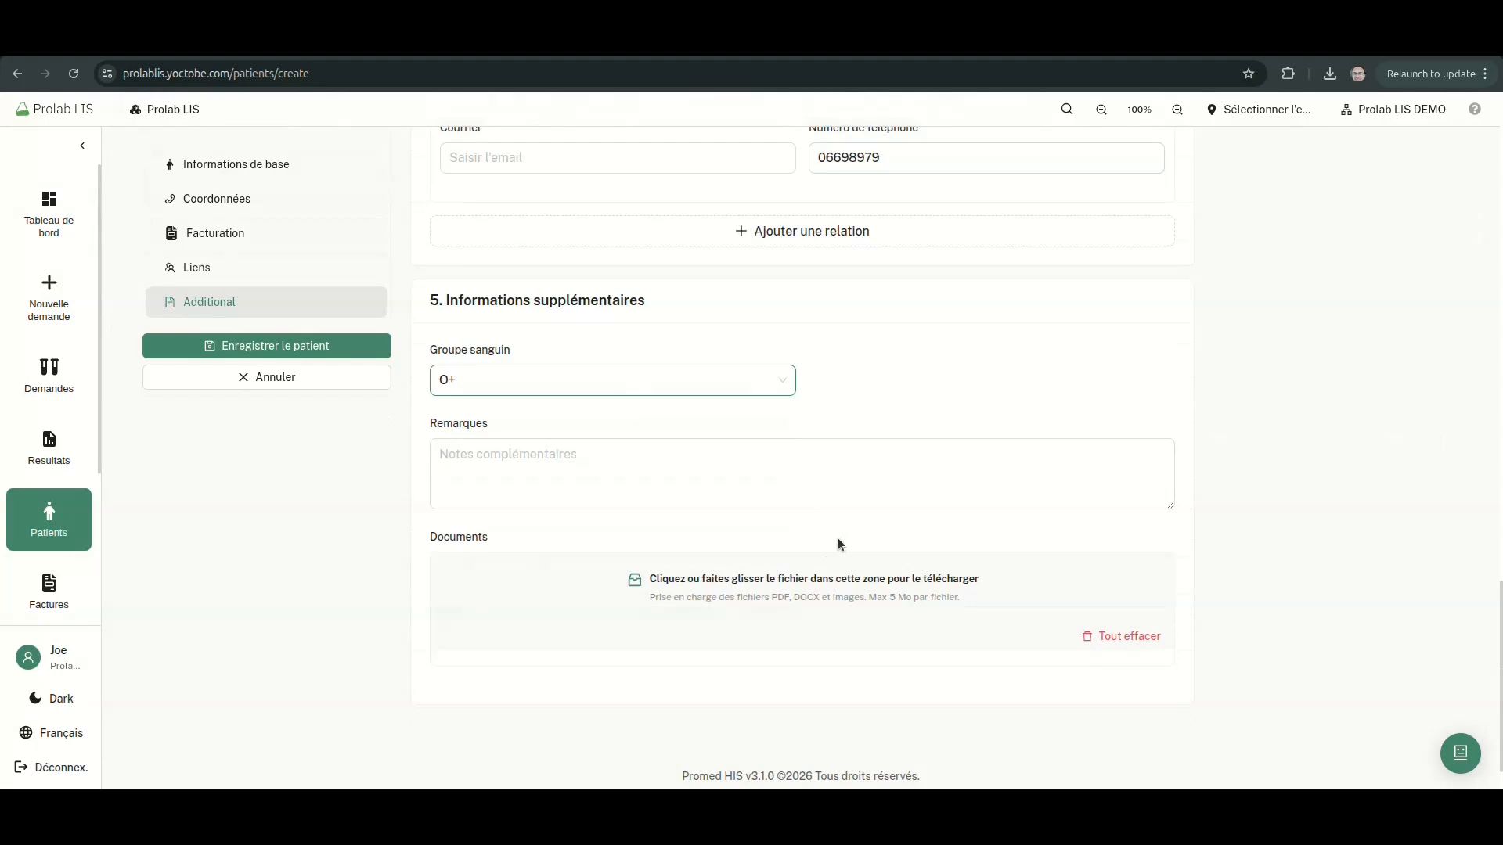
{"action": "scroll", "coordinate": [529, 491], "scroll_direction": "up", "scroll_amount": 2}
Save the new patient record and return to the patients list
{"action": "left_click", "coordinate": [309, 348]}
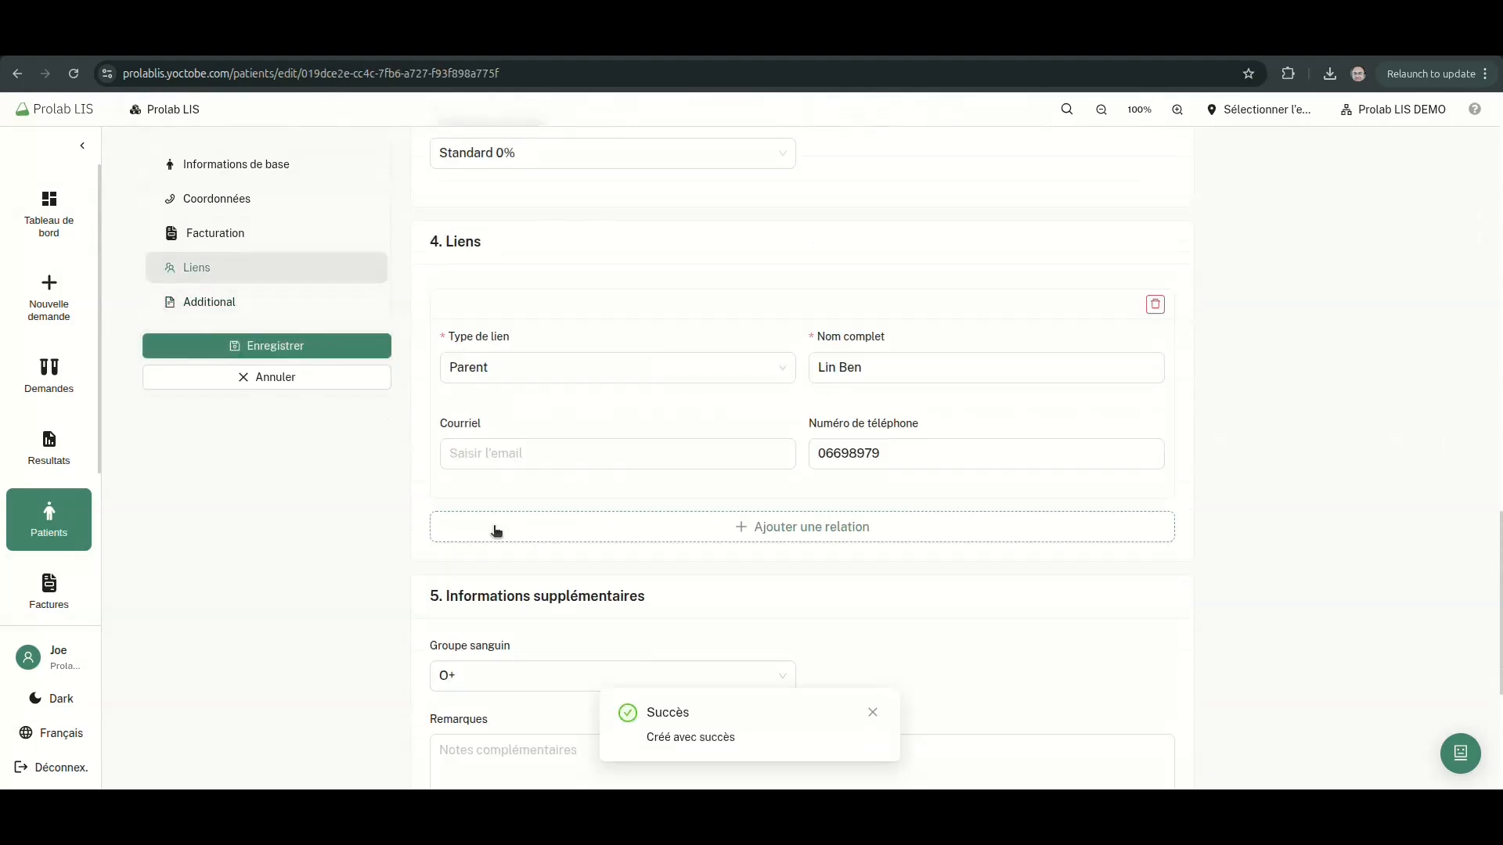
{"action": "scroll", "coordinate": [863, 517], "scroll_direction": "up", "scroll_amount": 12}
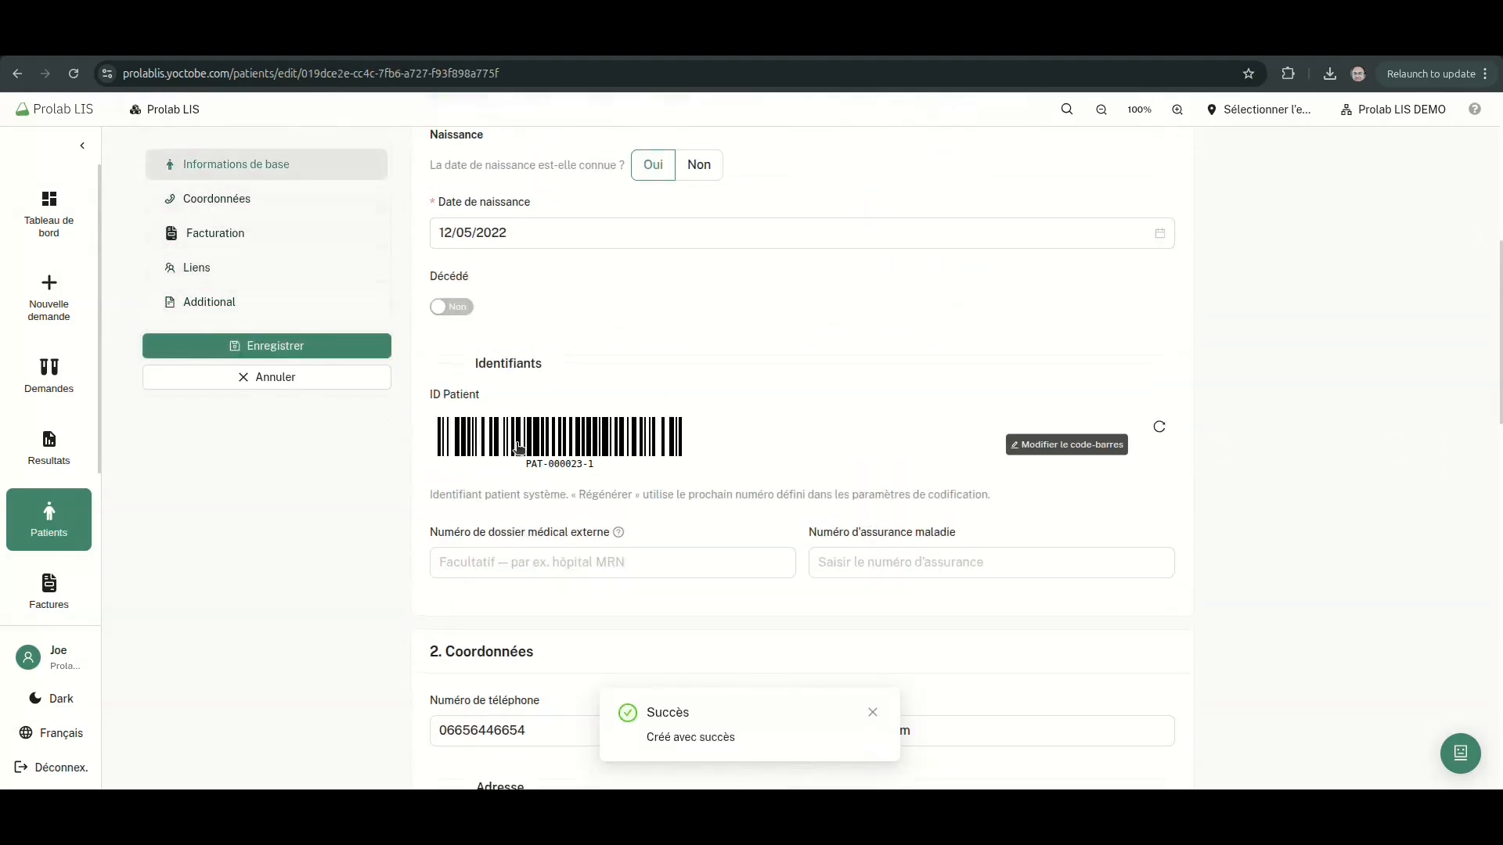
{"action": "scroll", "coordinate": [607, 514], "scroll_direction": "up", "scroll_amount": 6}
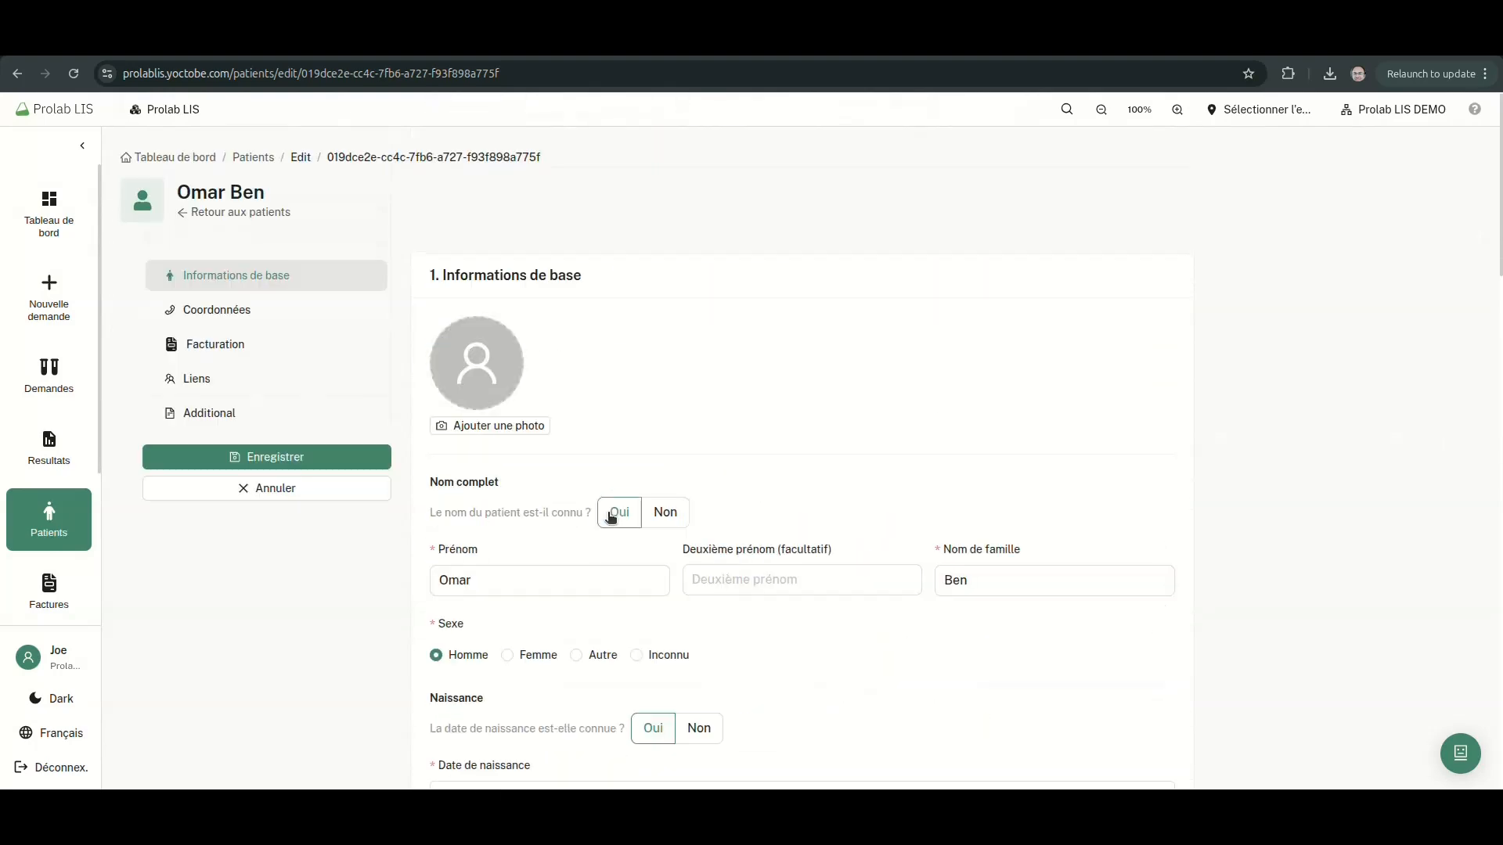
{"action": "left_click", "coordinate": [278, 219]}
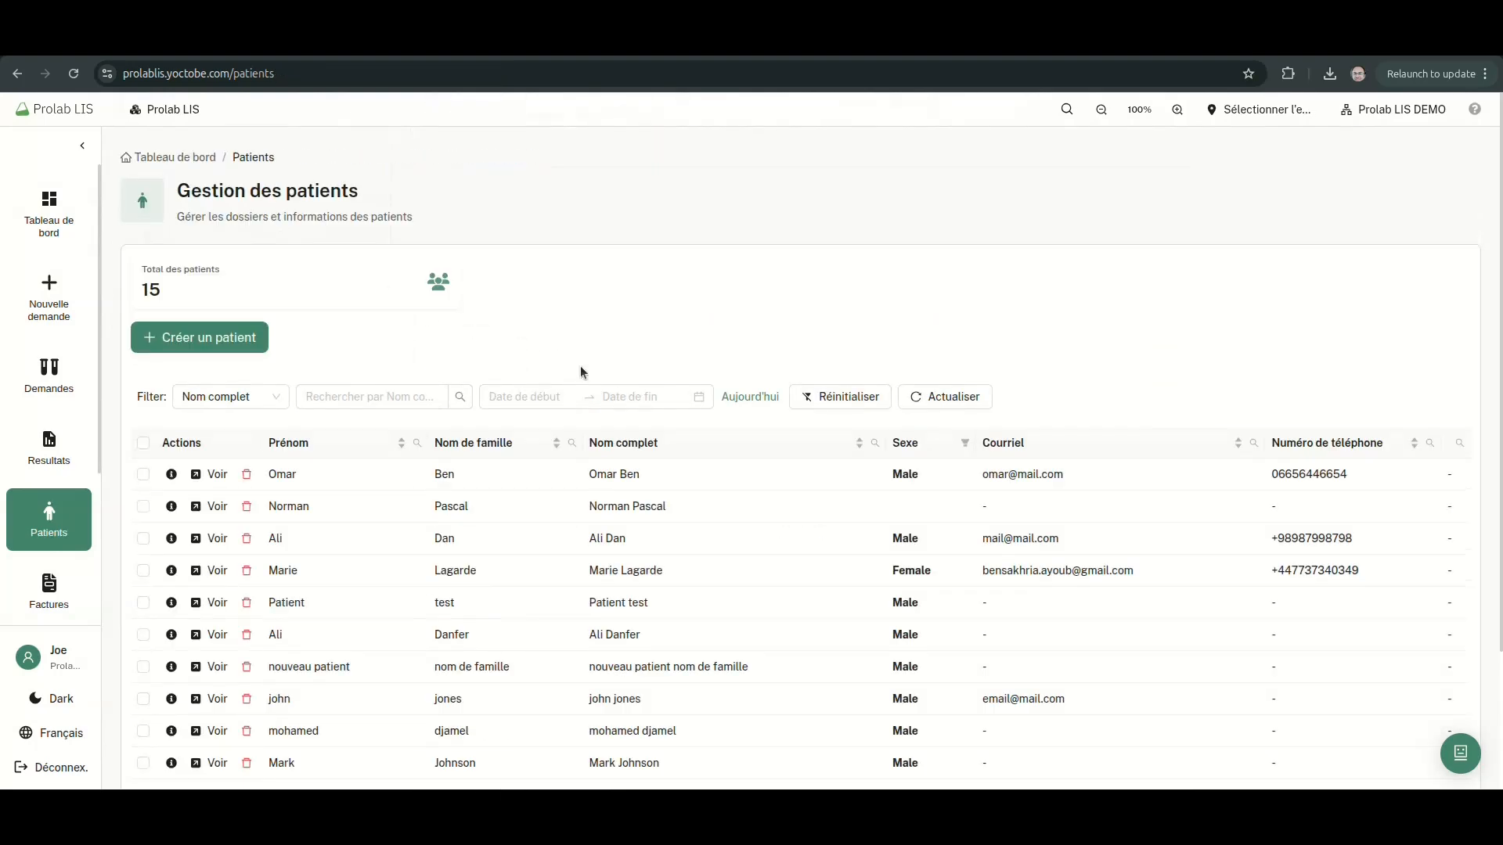
Search for the new patient, check their details, and reopen their summary from the list
{"action": "left_click", "coordinate": [1068, 111]}
{"action": "type", "text": "Omar"}
{"action": "left_click", "coordinate": [666, 293]}
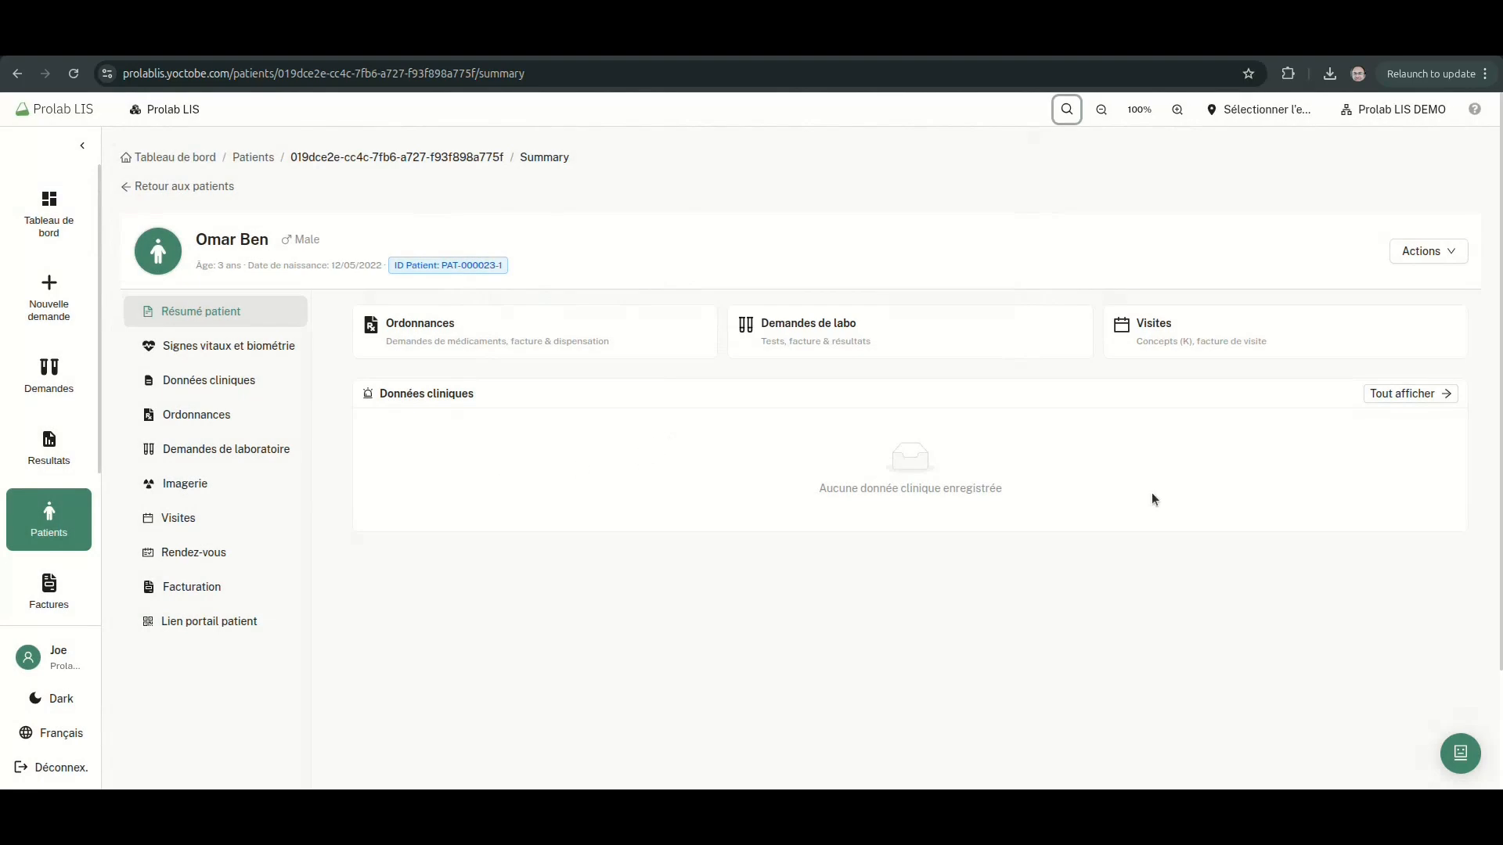
{"action": "left_click", "coordinate": [1424, 253]}
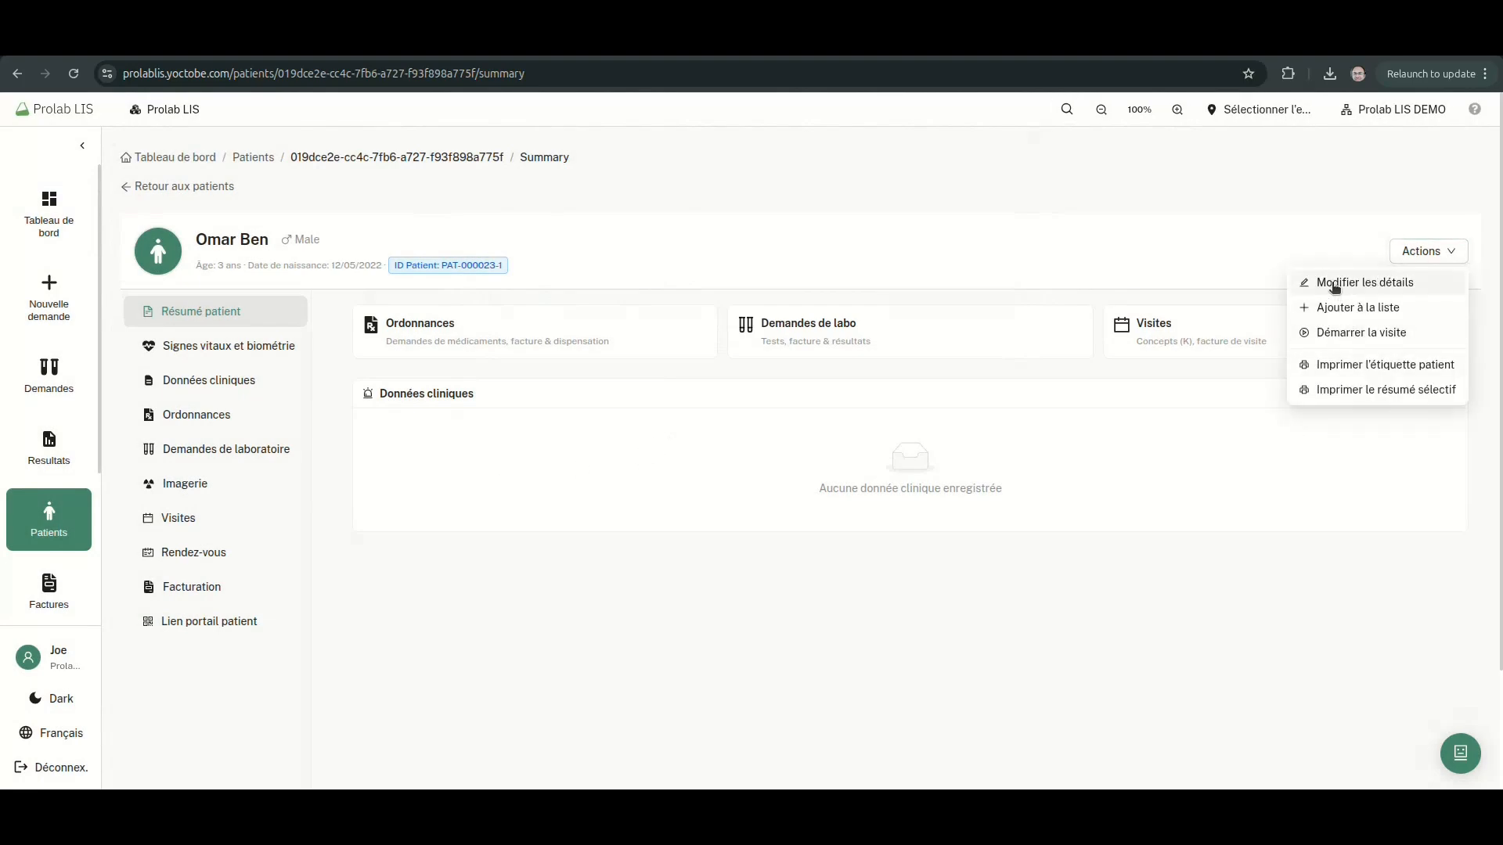
{"action": "left_click", "coordinate": [1334, 285]}
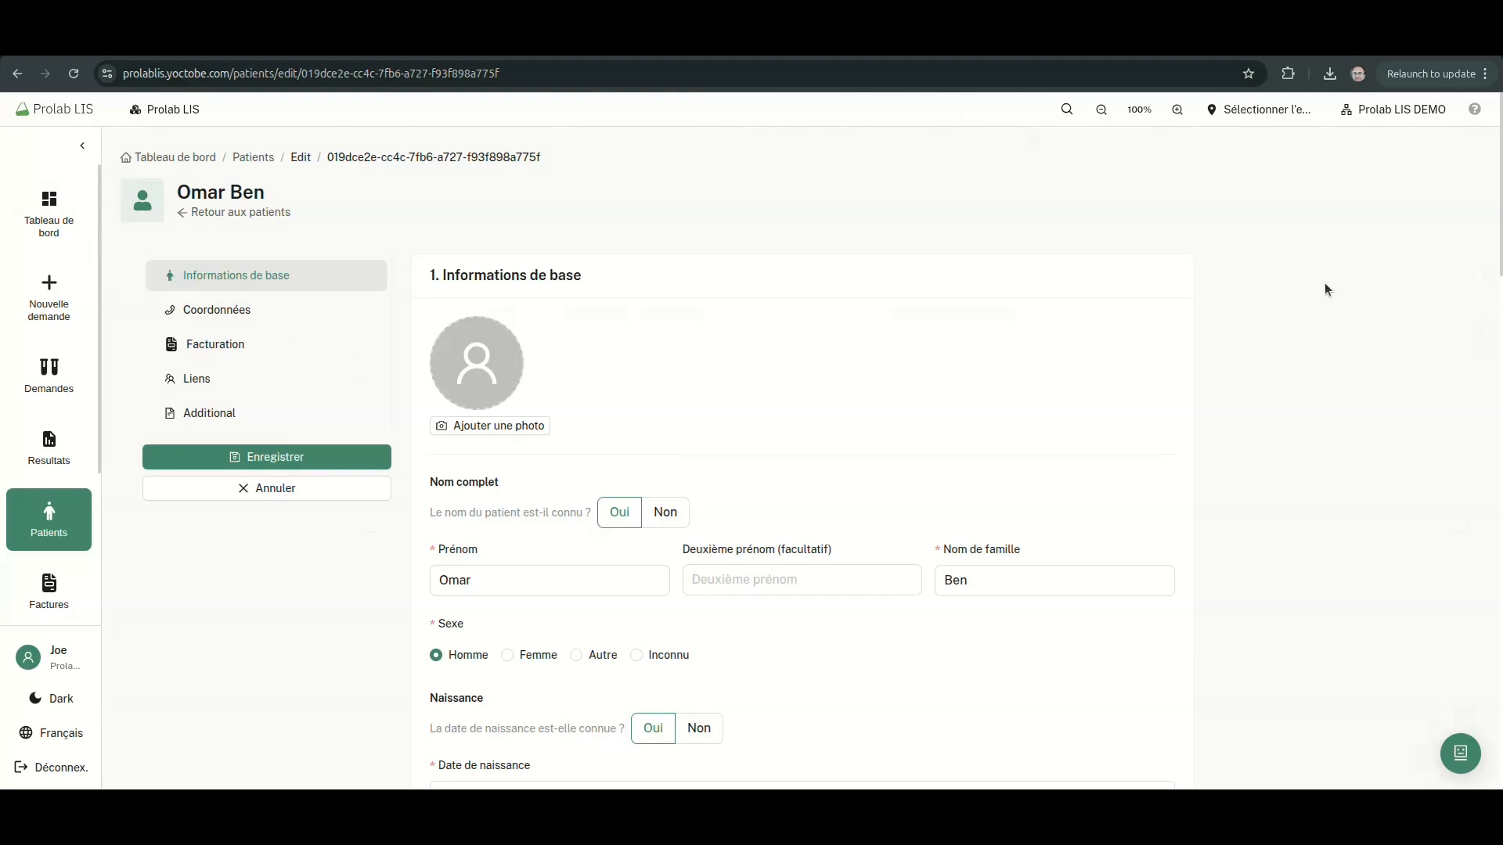
{"action": "left_click", "coordinate": [235, 213]}
{"action": "left_click", "coordinate": [210, 475]}
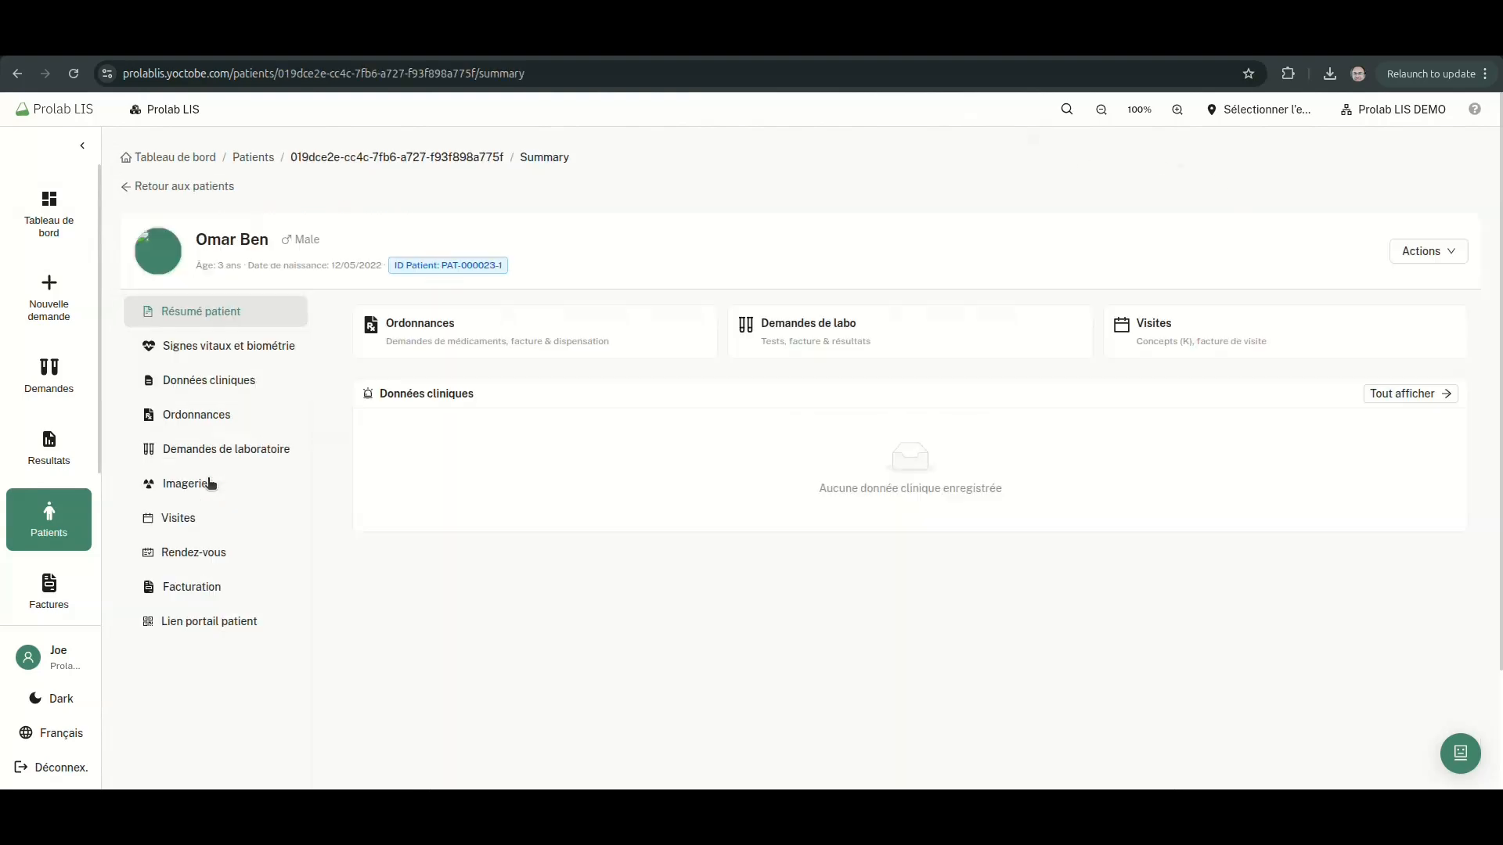
{"action": "left_click", "coordinate": [1442, 254]}
Add the patient to the existing Suivi Diabete list
{"action": "left_click", "coordinate": [1429, 305]}
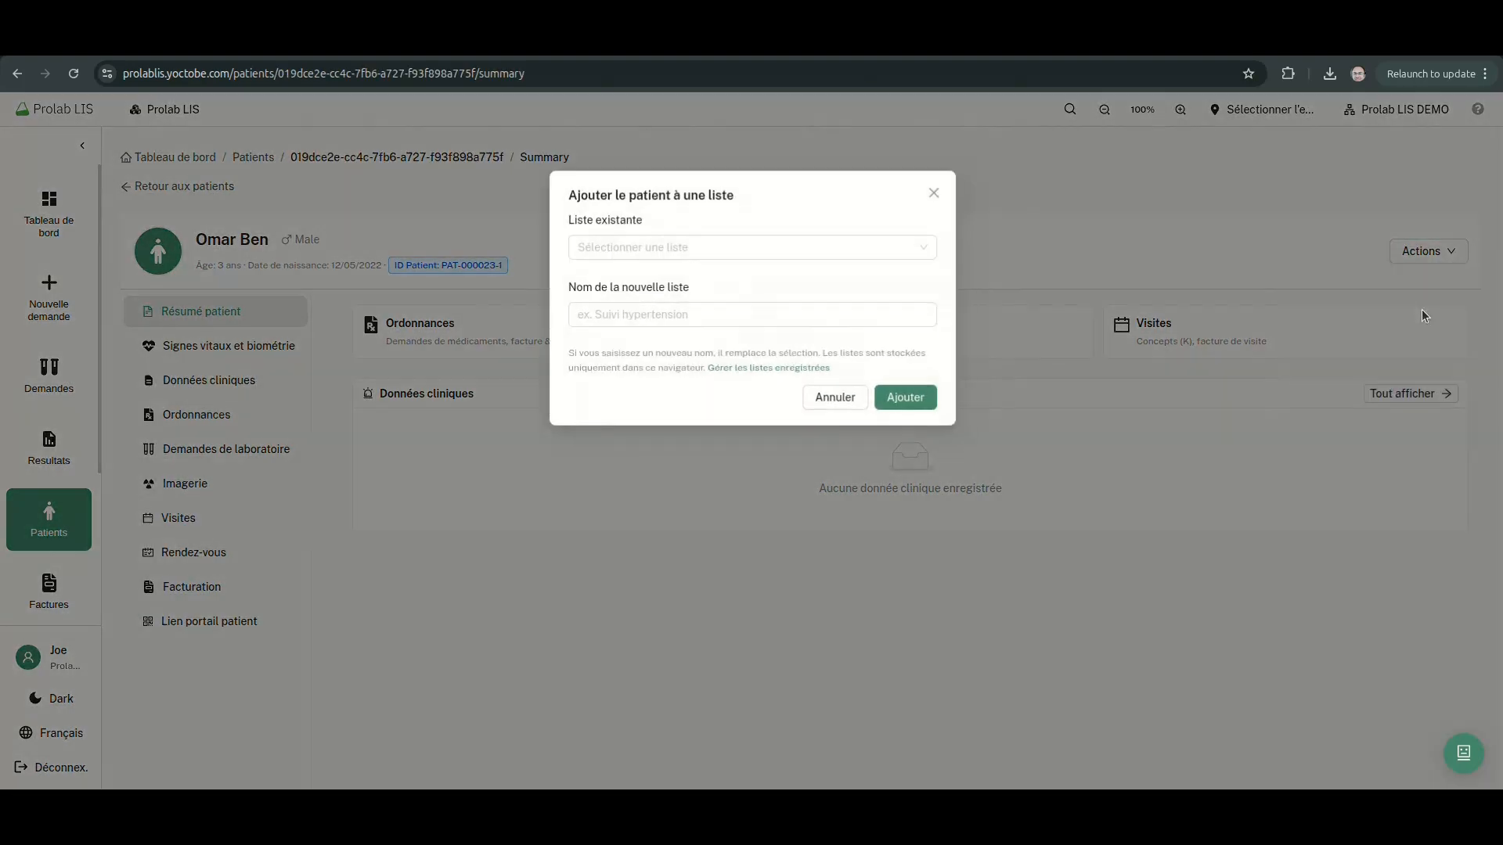
{"action": "left_click", "coordinate": [702, 249]}
{"action": "left_click", "coordinate": [671, 282]}
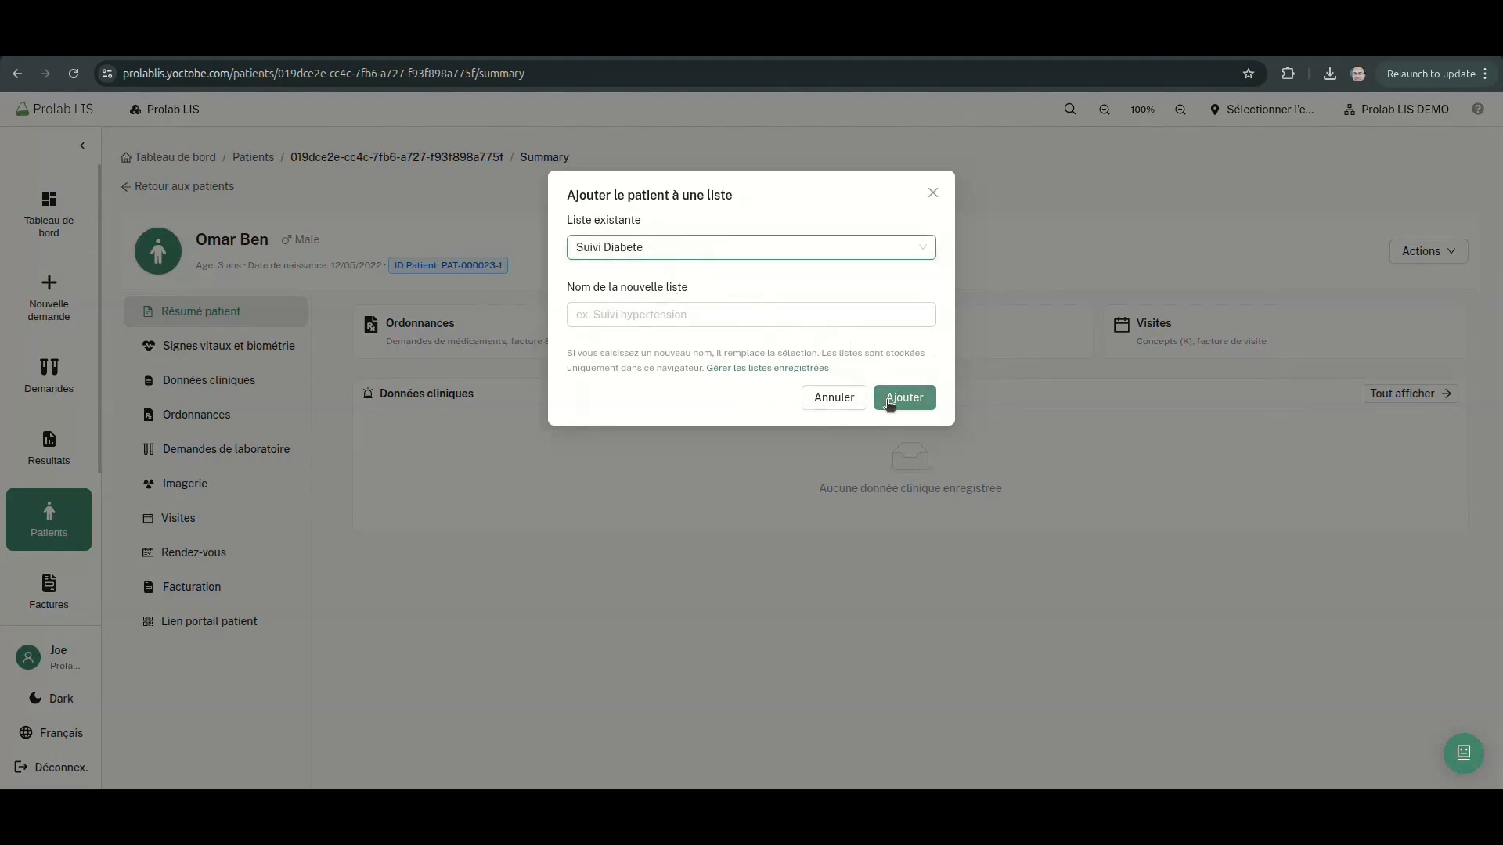
{"action": "left_click", "coordinate": [900, 397]}
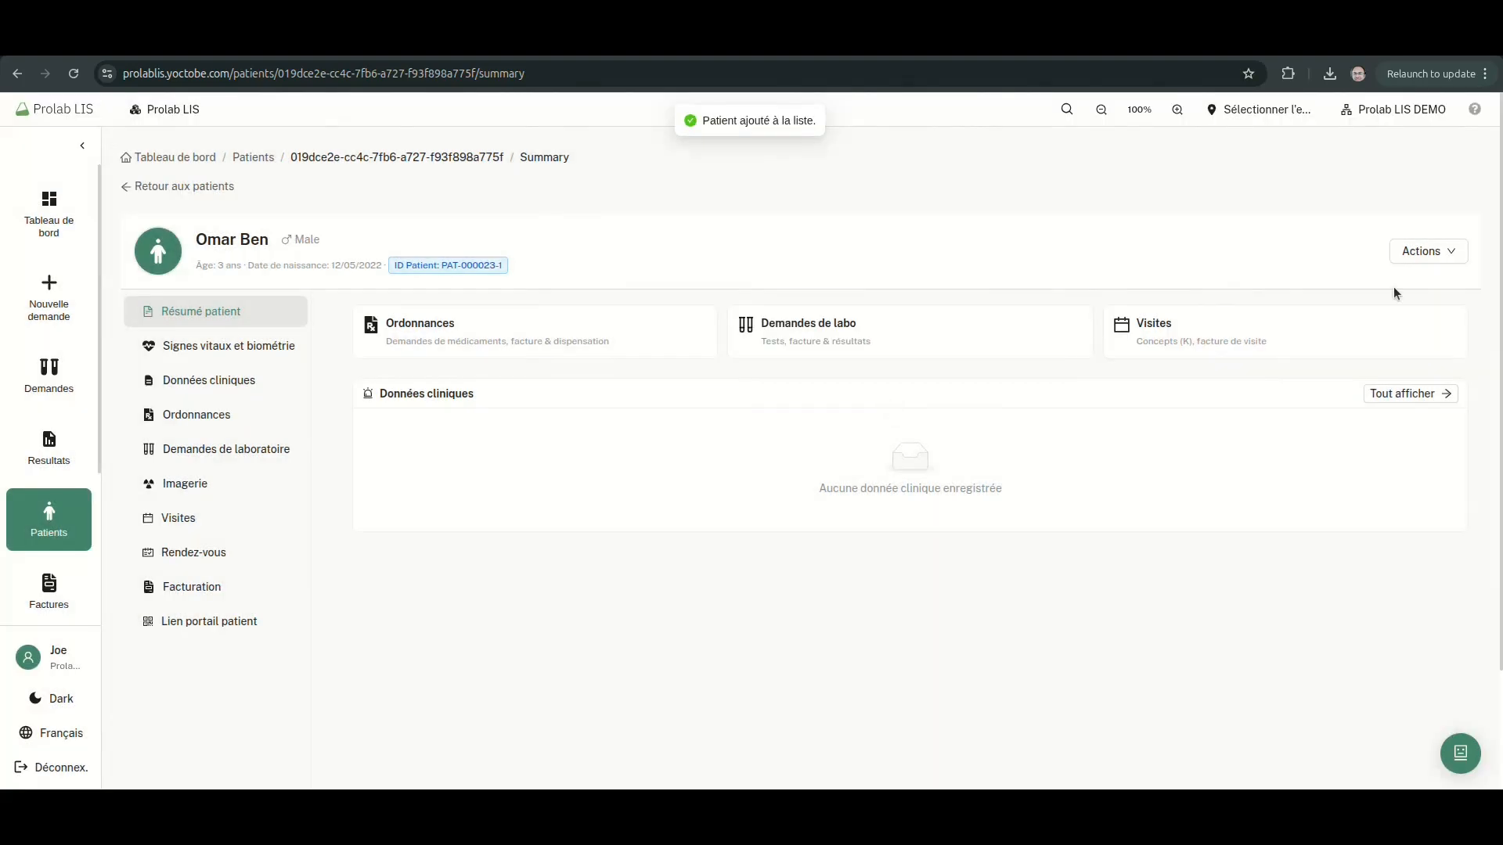
Generate and preview the patient's label via Imprimer l'étiquette patient
{"action": "left_click", "coordinate": [1443, 252]}
{"action": "left_click", "coordinate": [1396, 364]}
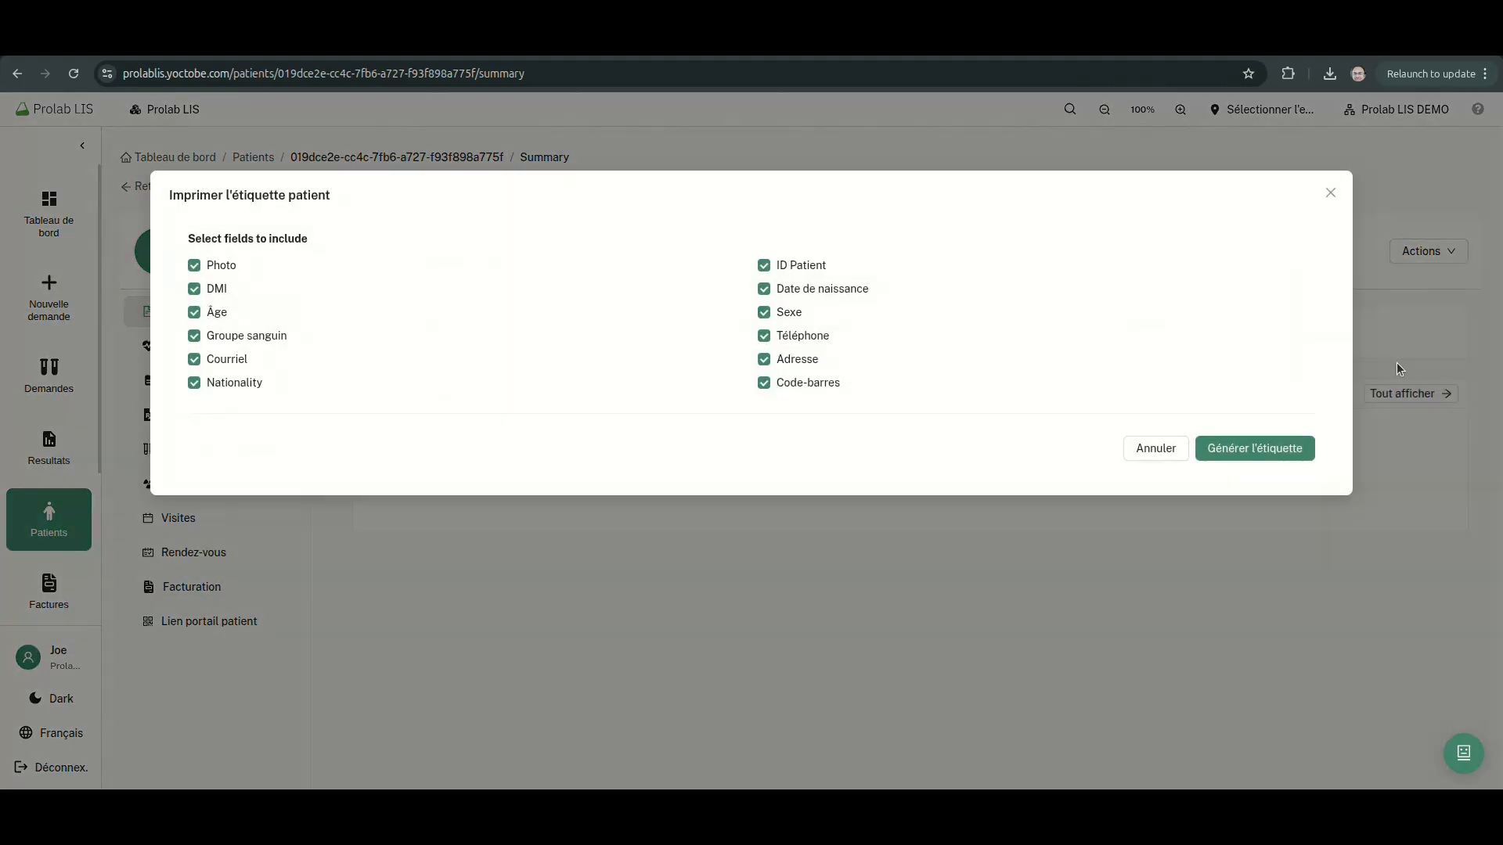
{"action": "left_click", "coordinate": [1254, 457]}
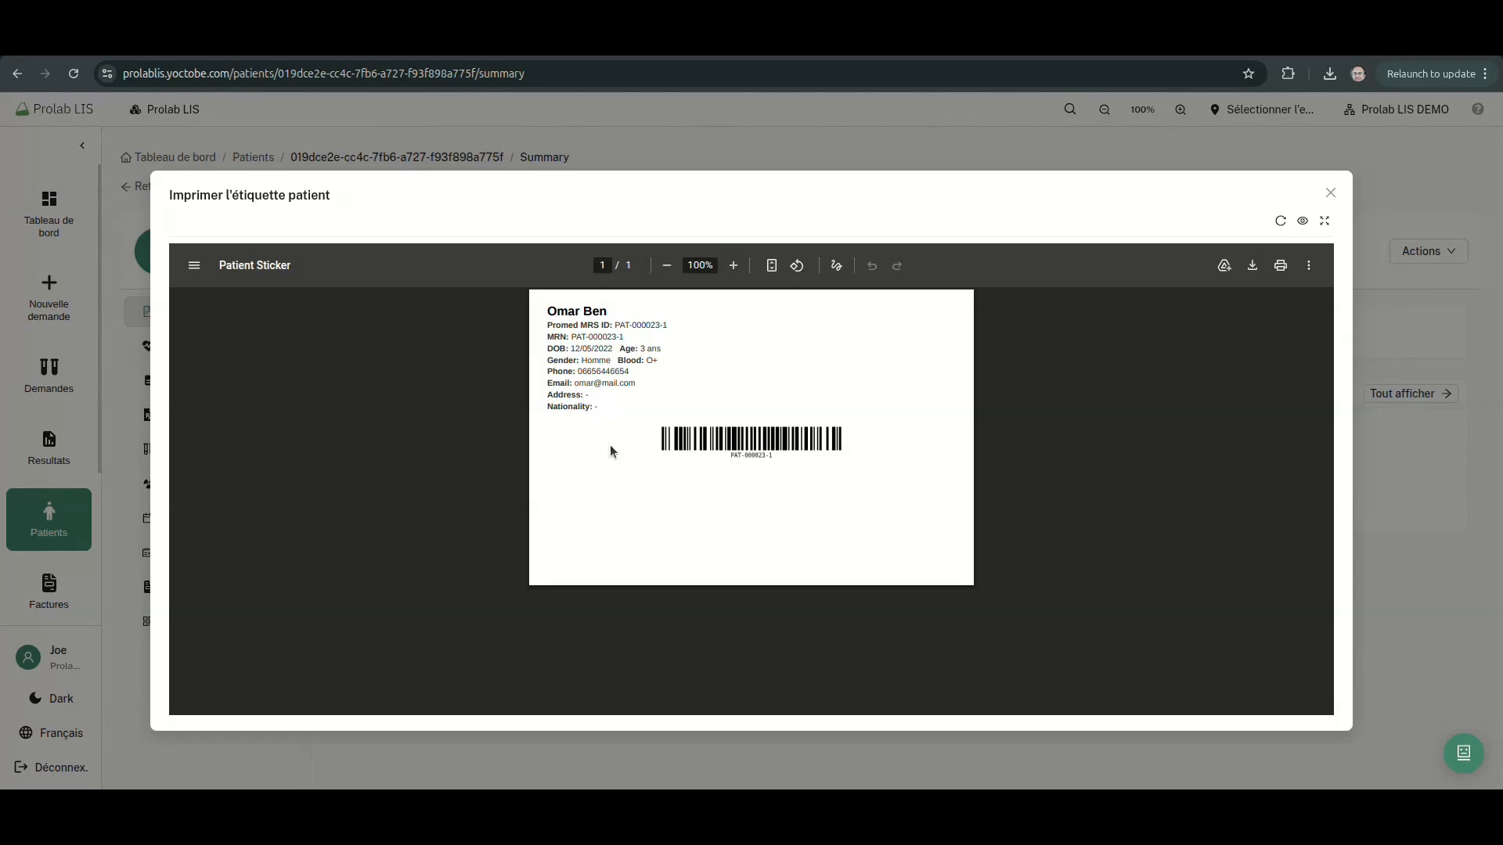
{"action": "left_click_drag", "start_coordinate": [592, 409], "coordinate": [535, 327]}
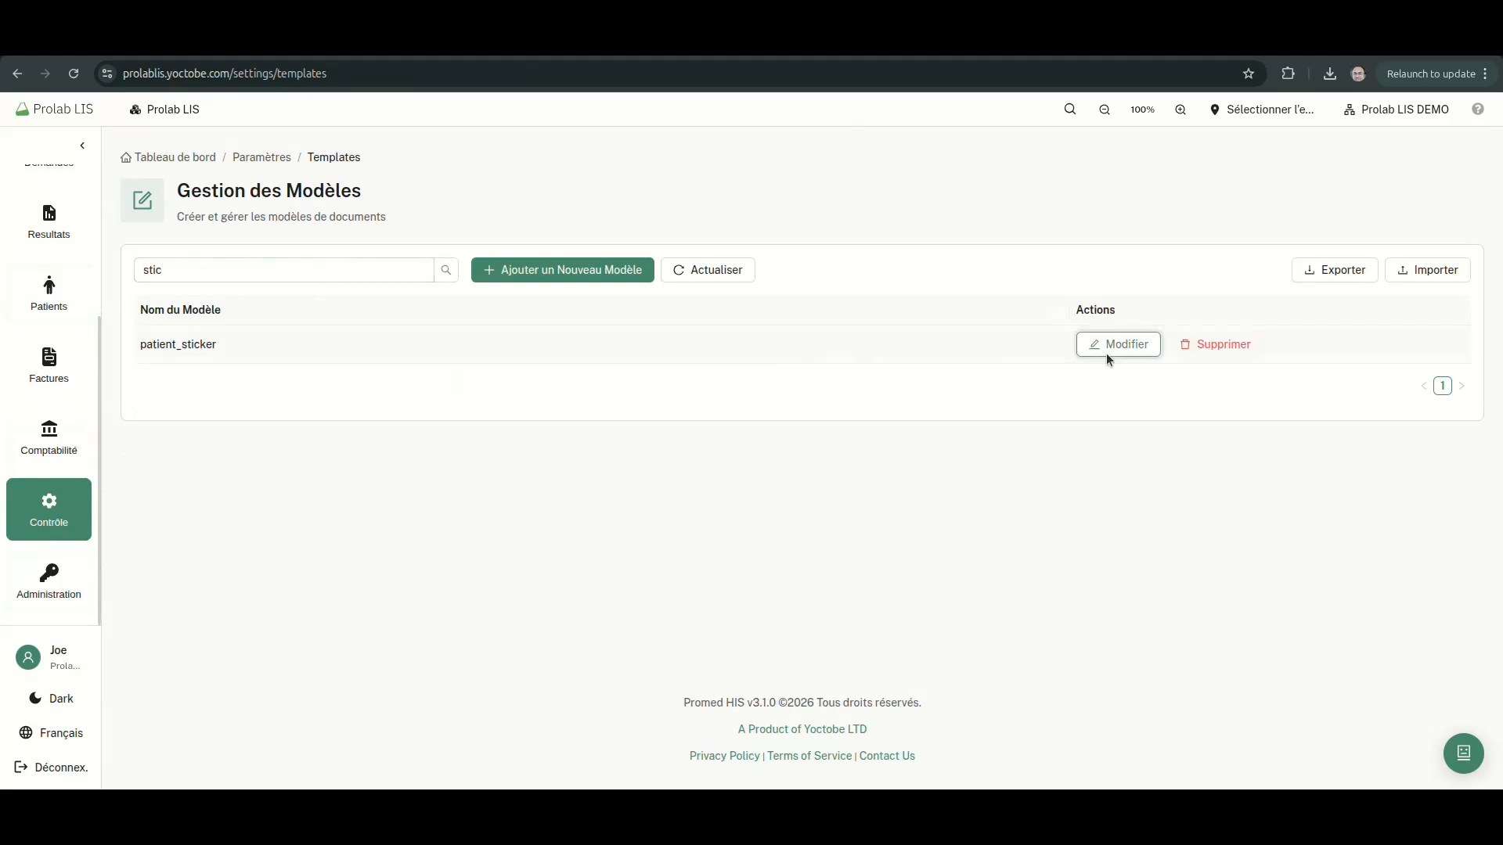
Edit the patient_sticker content, replacing DOB with DDN and Gender with Sexe:
{"action": "left_click", "coordinate": [1114, 344]}
{"action": "left_click", "coordinate": [867, 385]}
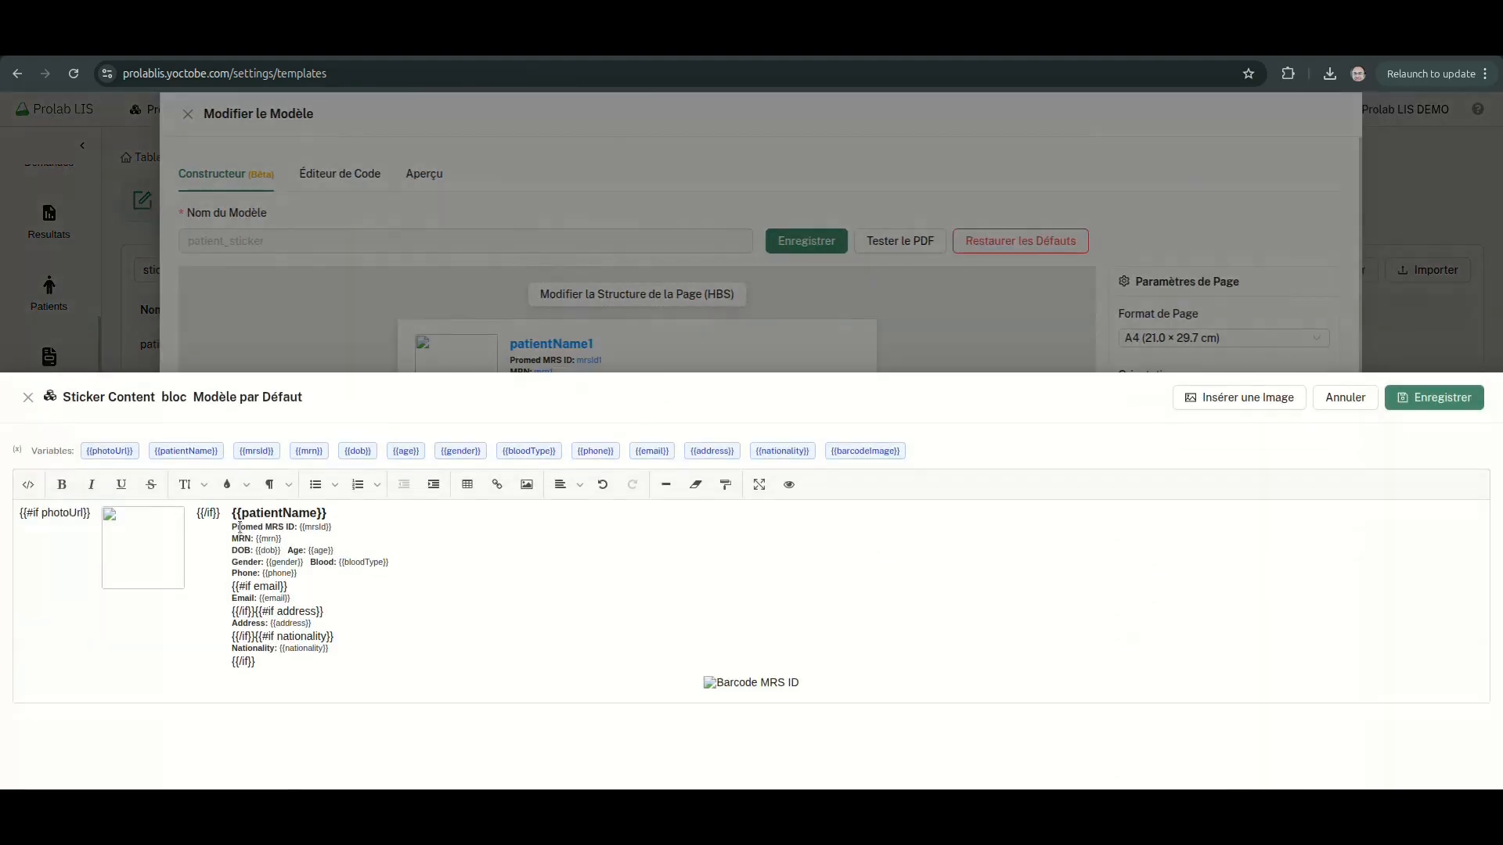
{"action": "double_click", "coordinate": [241, 551]}
{"action": "type", "text": "DDN"}
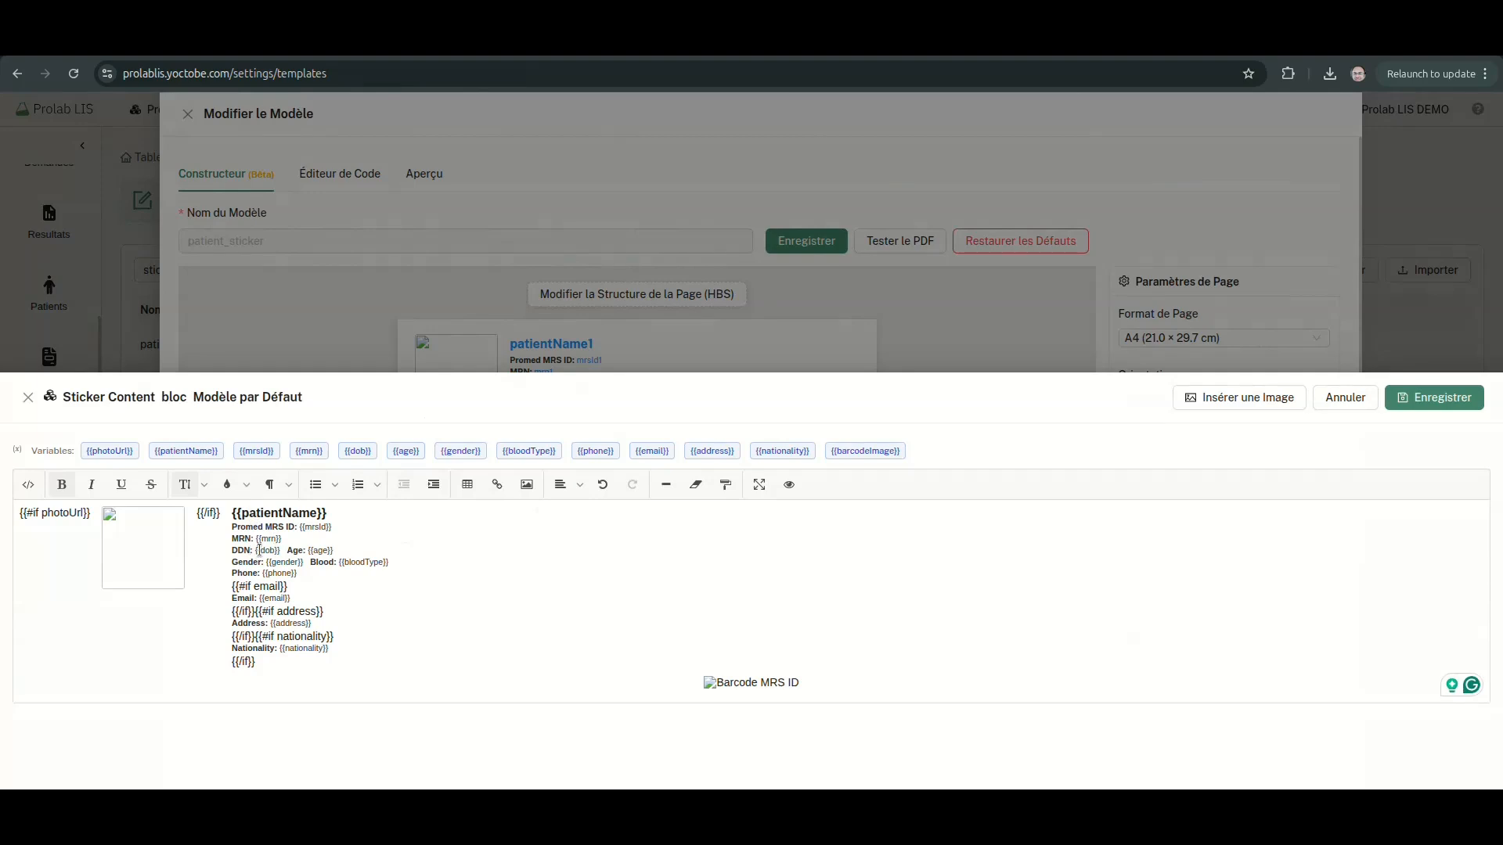
{"action": "left_click_drag", "start_coordinate": [231, 562], "coordinate": [261, 562]}
{"action": "type", "text": "Se"}
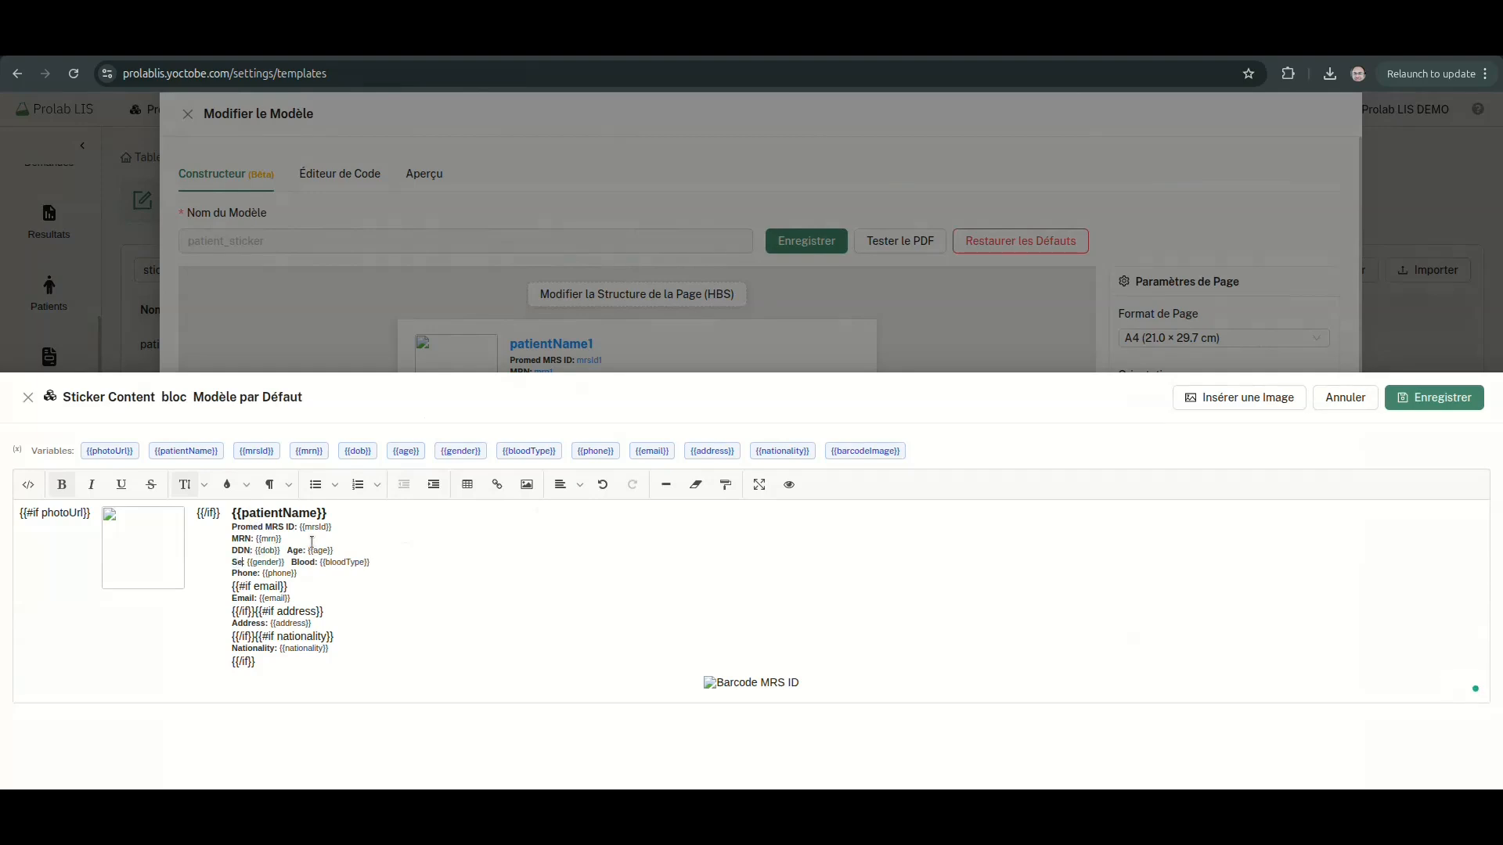
{"action": "type", "text": "xe:"}
Rename Blood, Phone, Address, Nationality to Groupage Sanguin, Mobile, Adresse, Pays and save the template
{"action": "double_click", "coordinate": [312, 562]}
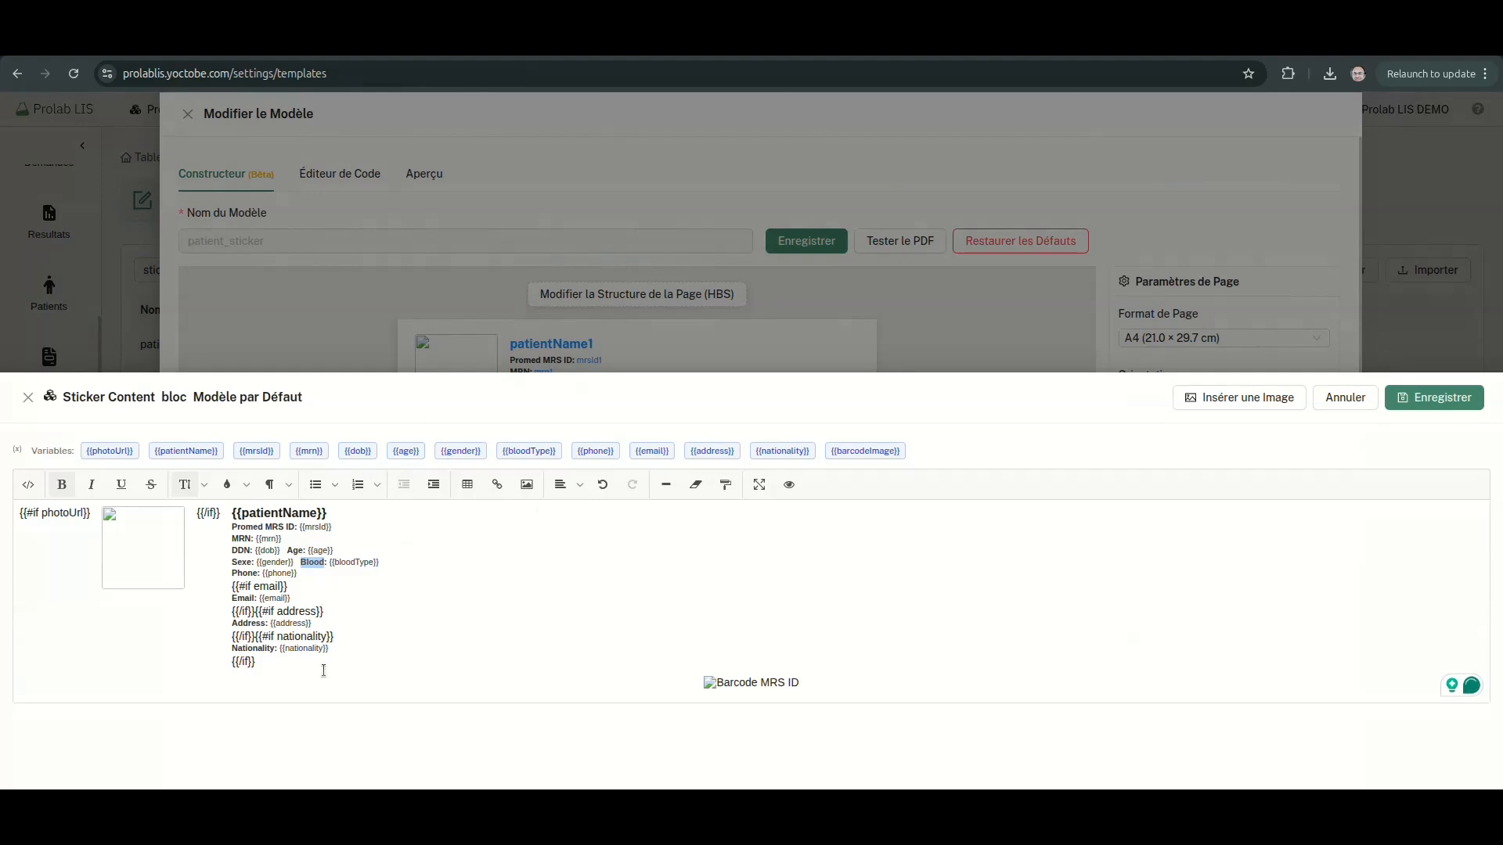
{"action": "type", "text": "Groupage"}
{"action": "type", "text": "Sanguin"}
{"action": "type", "text": "Mobil"}
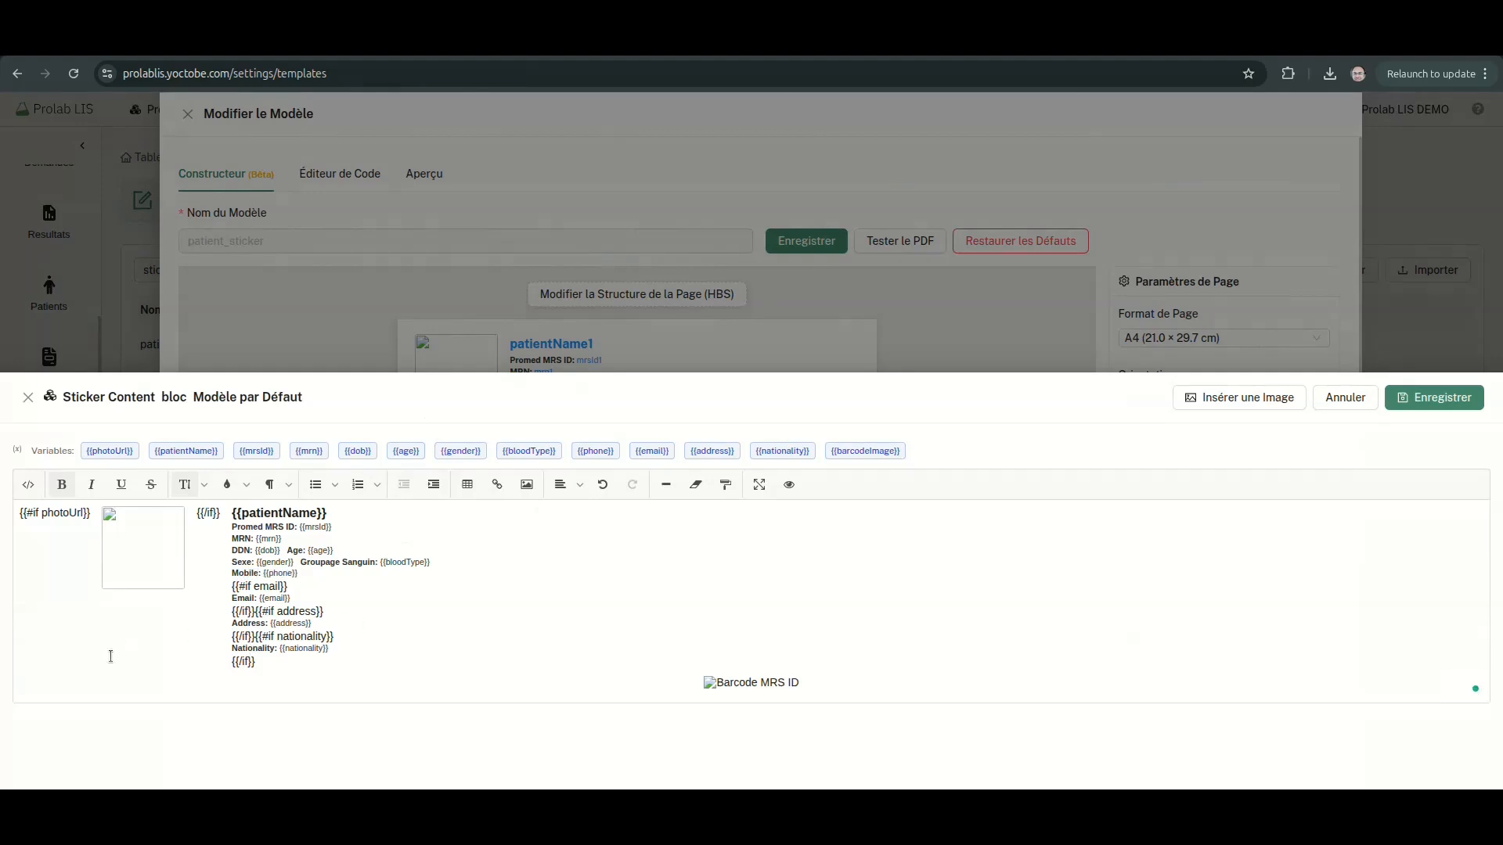
{"action": "double_click", "coordinate": [243, 623]}
{"action": "type", "text": "Ad"}
{"action": "double_click", "coordinate": [252, 648]}
{"action": "type", "text": "Pays"}
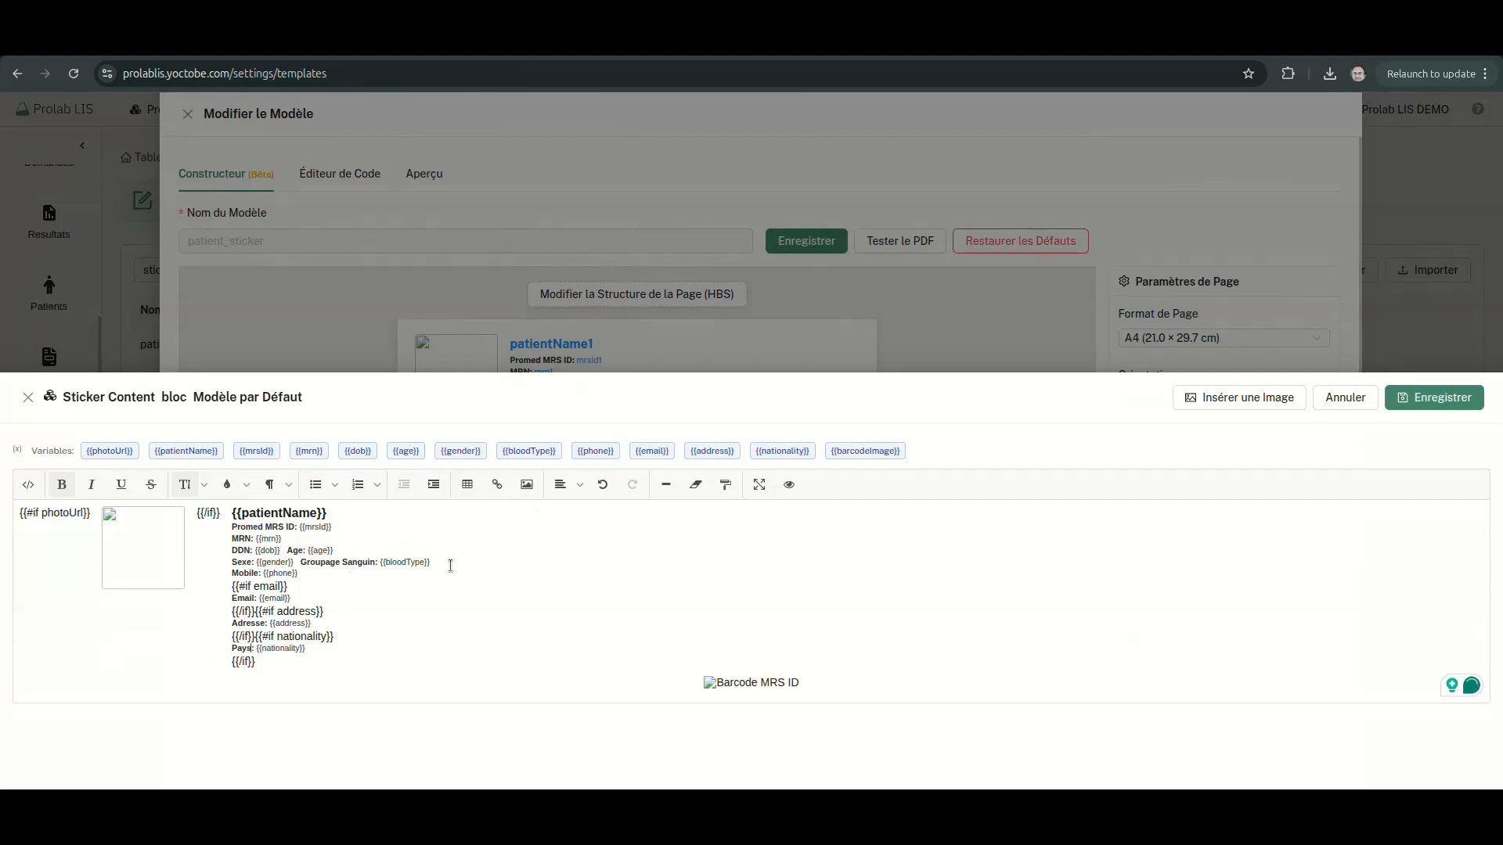
{"action": "left_click", "coordinate": [1399, 400]}
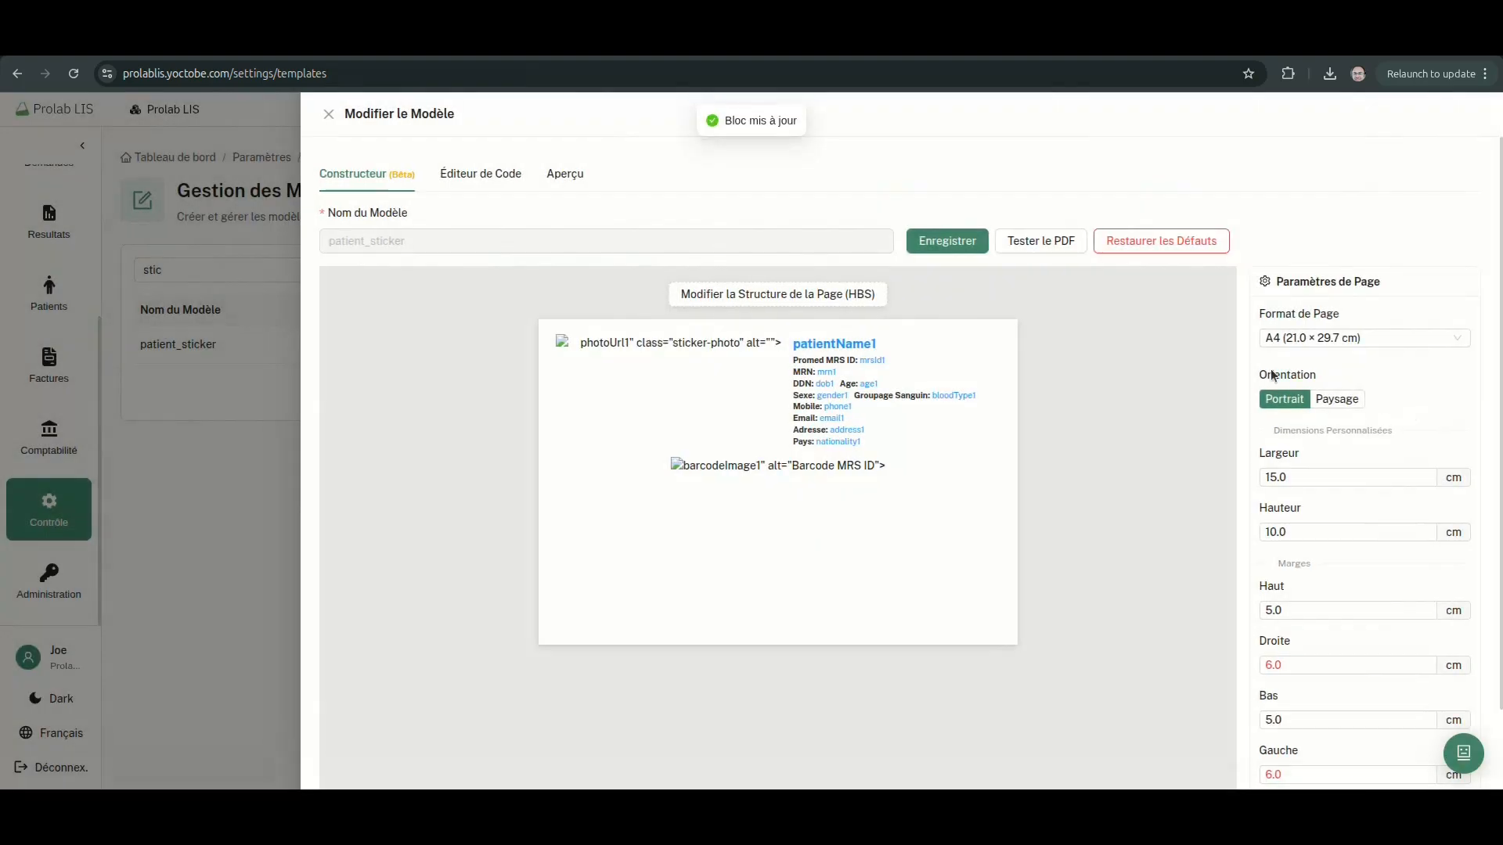
{"action": "left_click", "coordinate": [970, 243]}
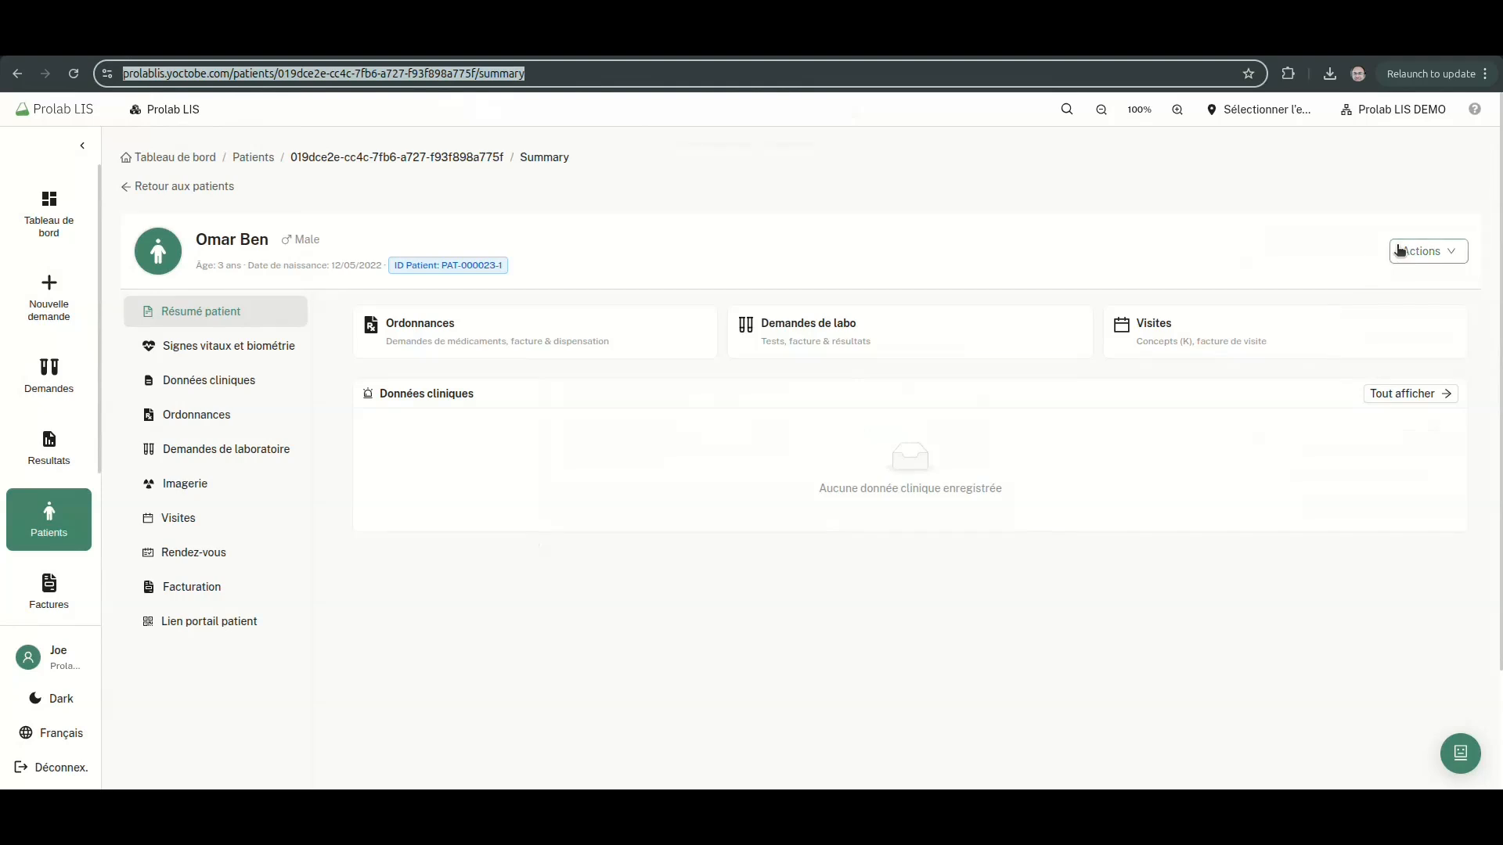
Generate and preview the patient label, now showing the French wording
{"action": "left_click", "coordinate": [1429, 251]}
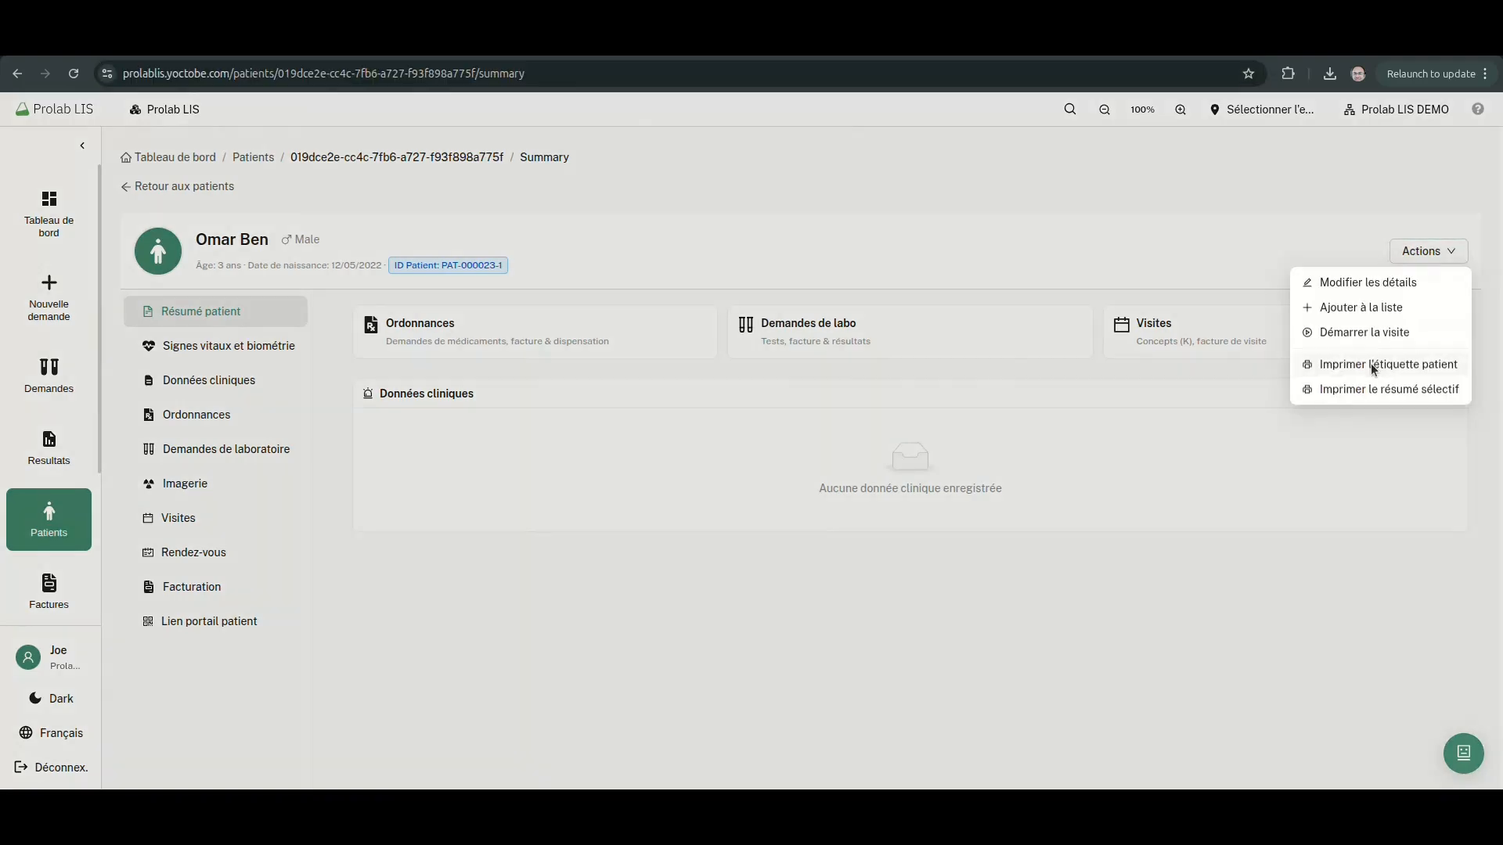
{"action": "left_click", "coordinate": [1369, 364]}
{"action": "left_click", "coordinate": [1271, 448]}
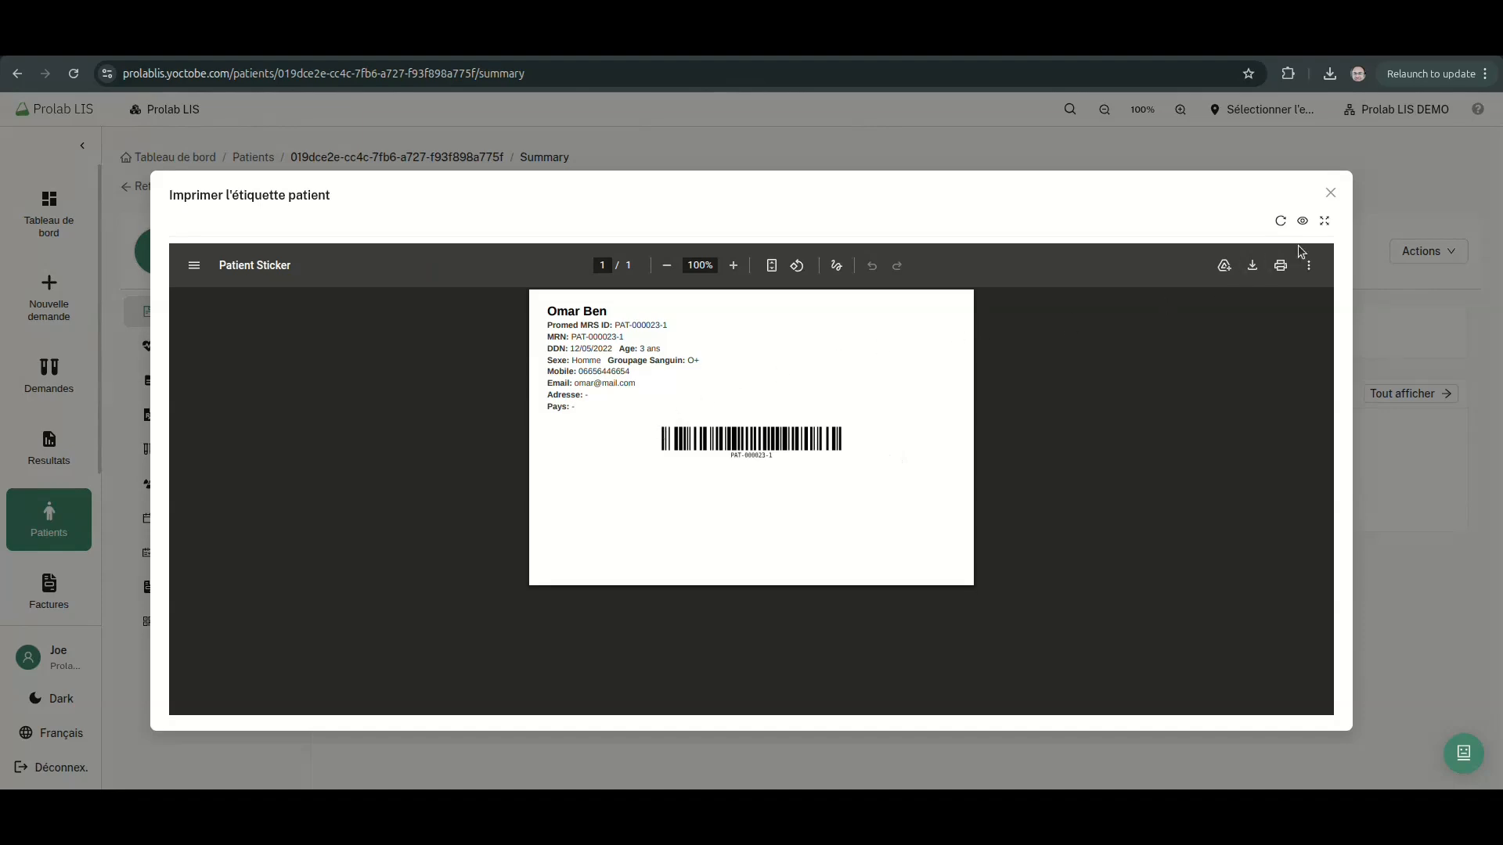
{"action": "left_click", "coordinate": [1330, 192]}
Generate the selective summary PDF, then show the empty Signes vitaux et biométrie section
{"action": "left_click", "coordinate": [1422, 251]}
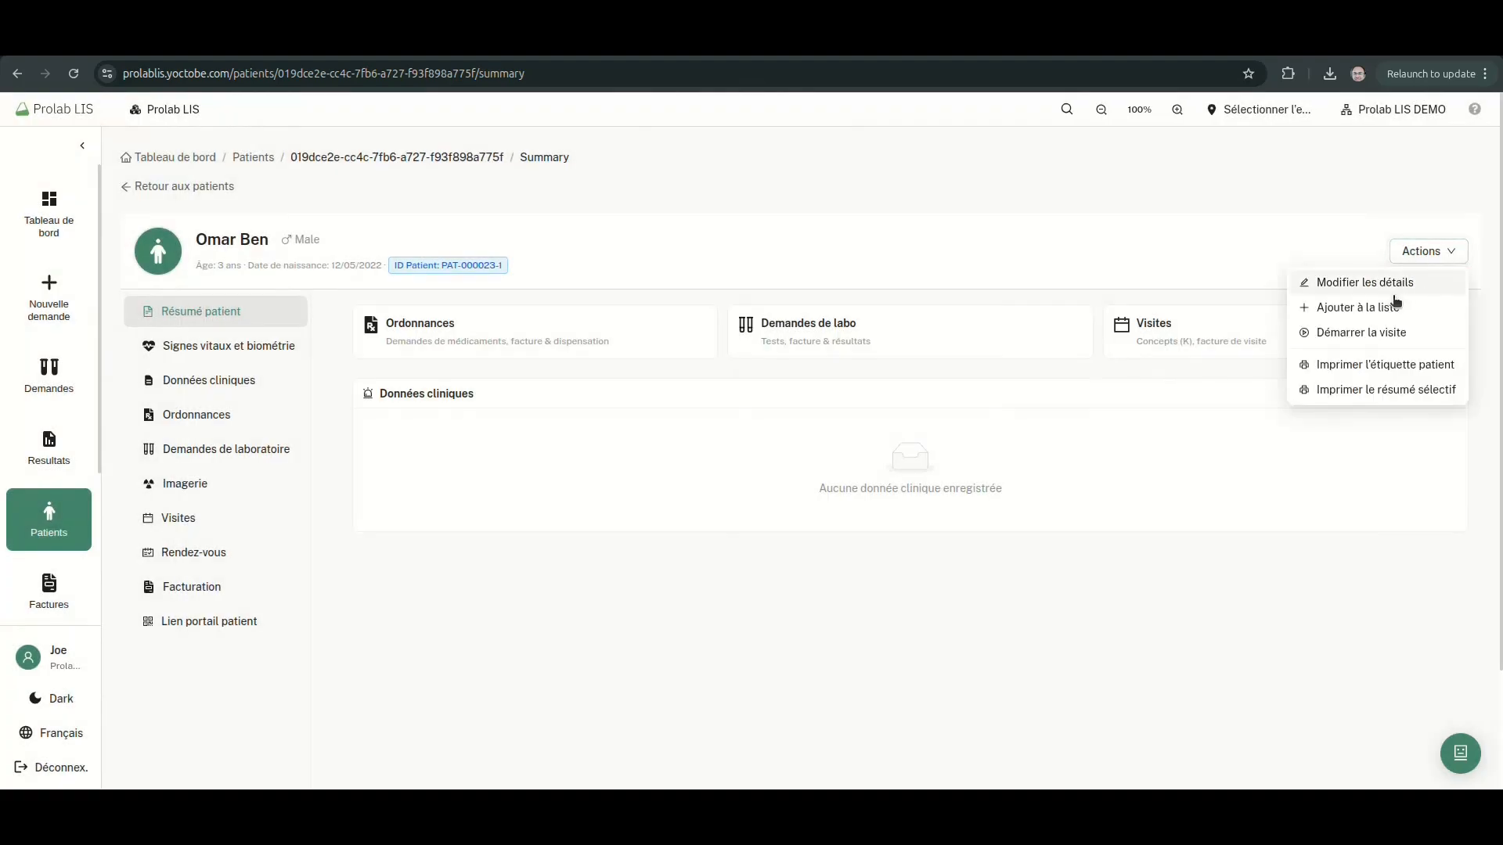
{"action": "left_click", "coordinate": [1370, 388]}
{"action": "left_click", "coordinate": [866, 459]}
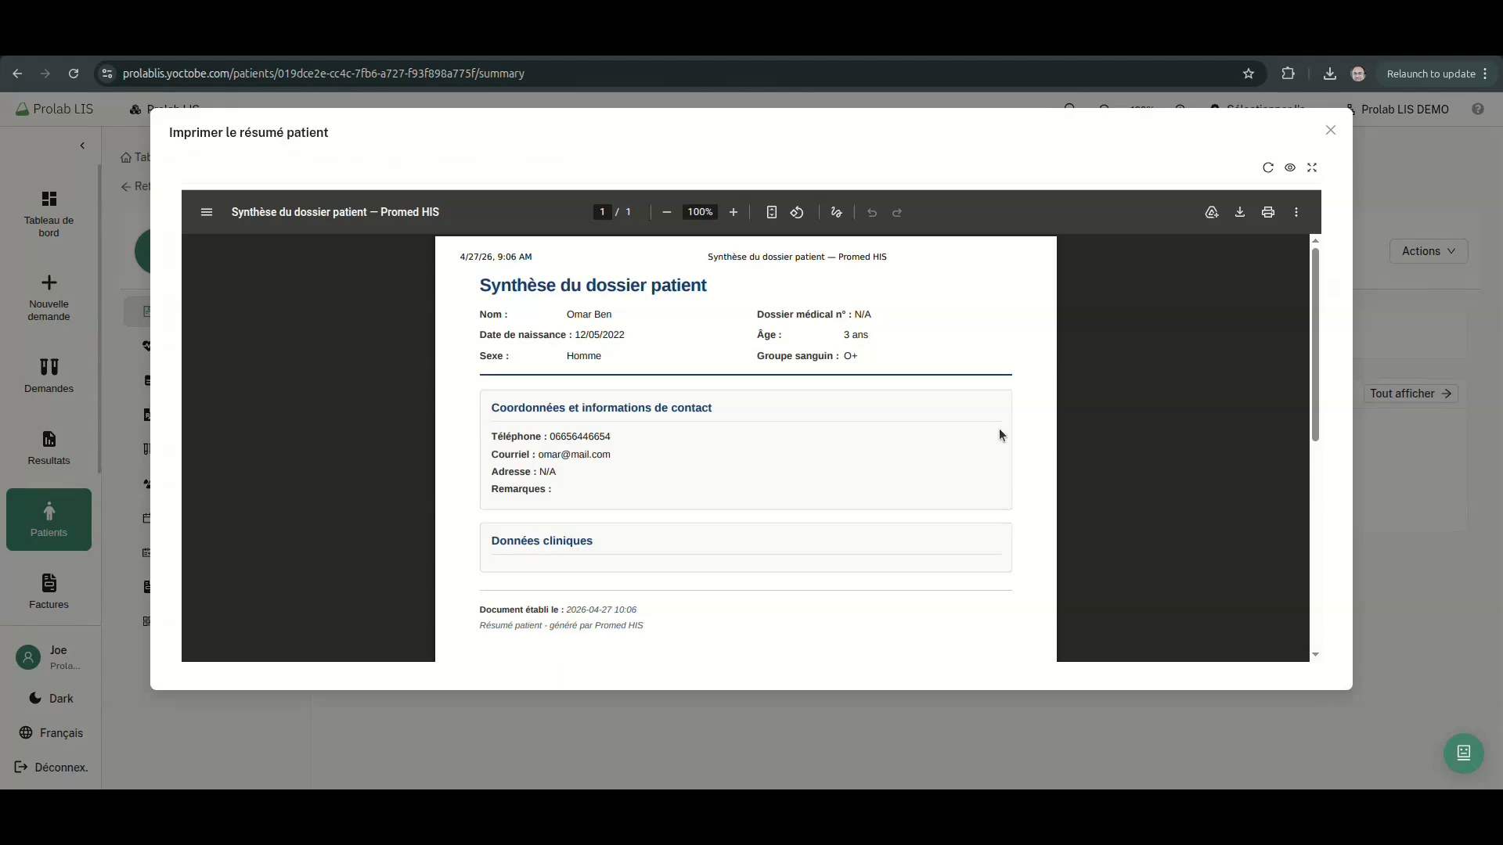
{"action": "scroll", "coordinate": [999, 436], "scroll_direction": "down", "scroll_amount": 5}
{"action": "scroll", "coordinate": [1034, 391], "scroll_direction": "up", "scroll_amount": 3}
{"action": "left_click", "coordinate": [1331, 130]}
{"action": "left_click", "coordinate": [255, 359]}
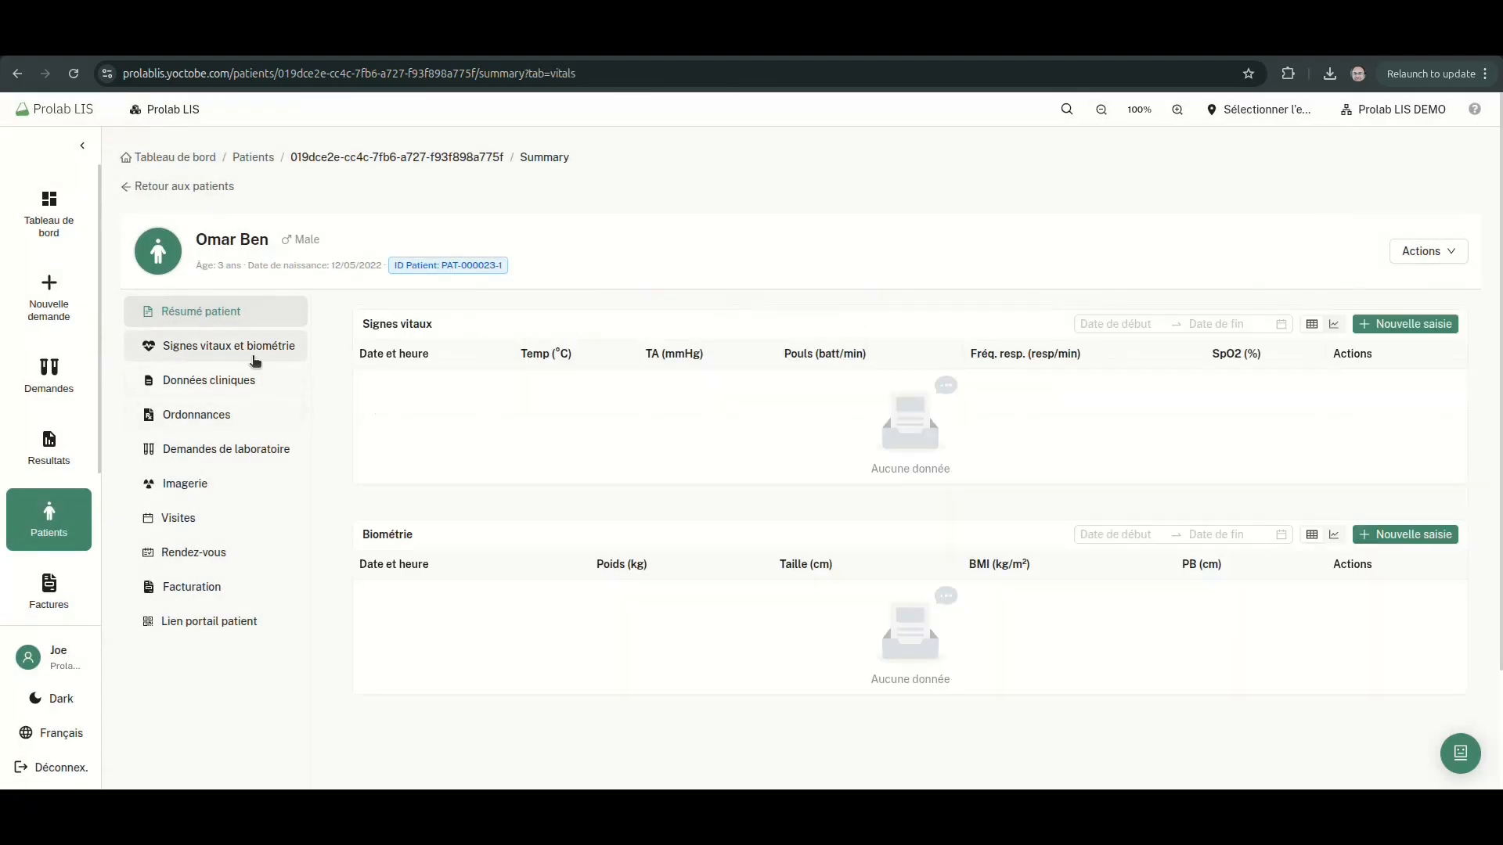
Start a new vitals entry: 39 °C, 120/80, pulse 98, respiration 94, SpO2 98
{"action": "left_click", "coordinate": [1382, 330]}
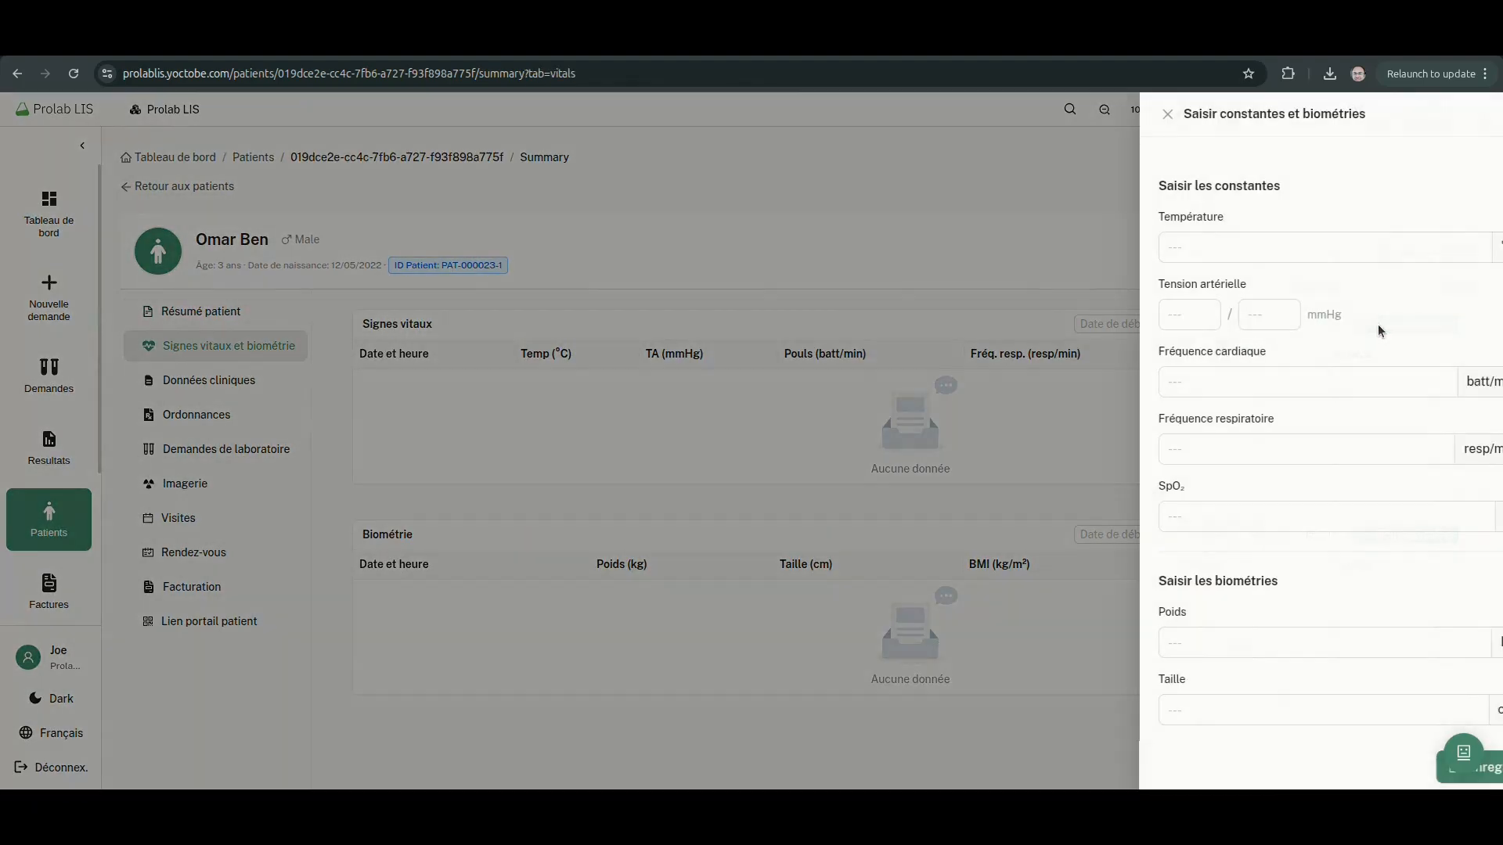
{"action": "left_click", "coordinate": [1153, 305]}
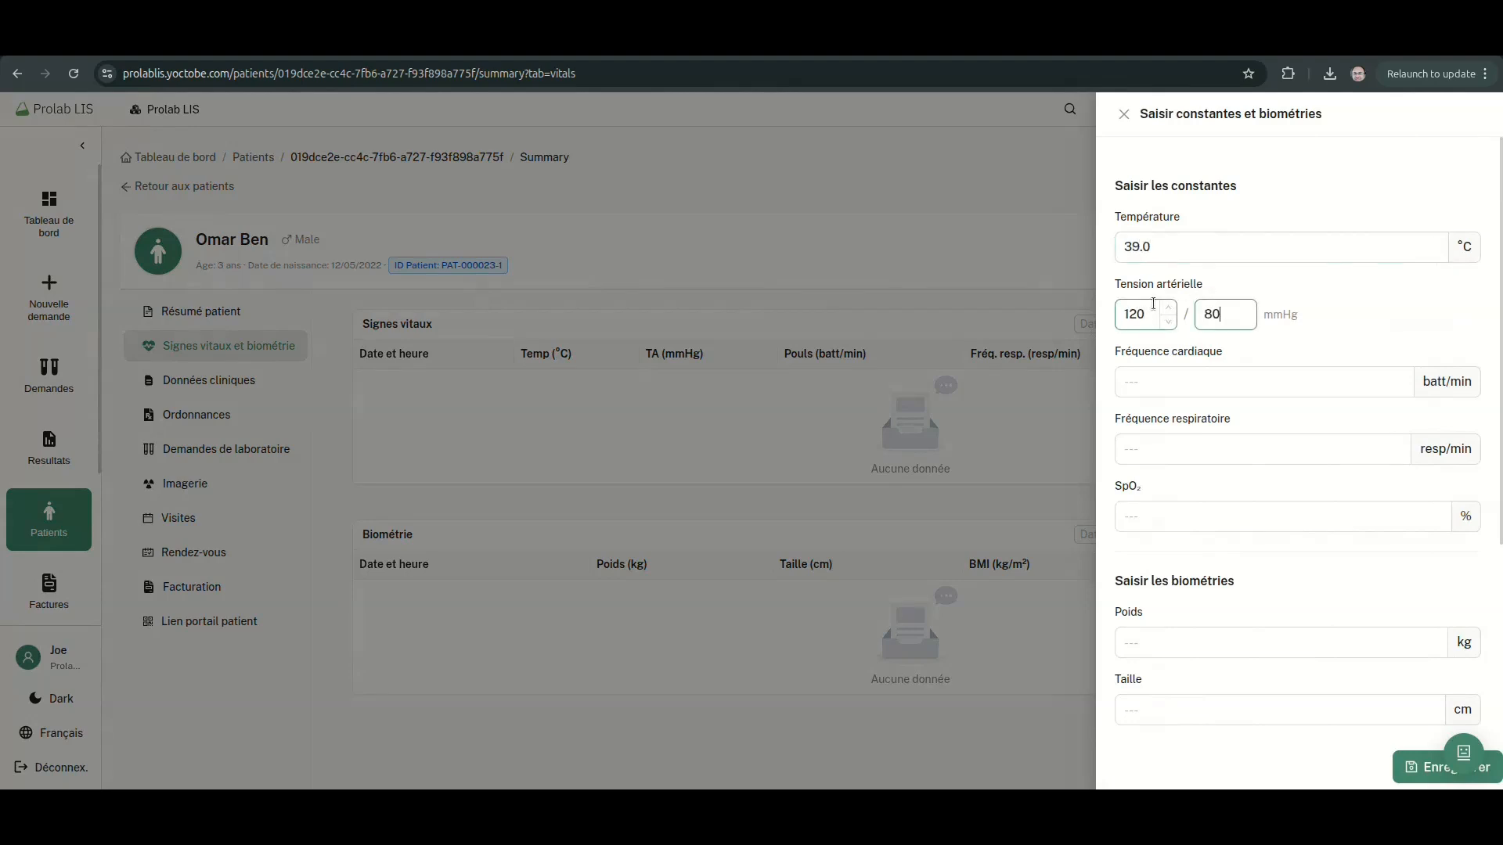
{"action": "left_click", "coordinate": [1215, 376]}
{"action": "type", "text": "98"}
{"action": "key", "text": "Tab"}
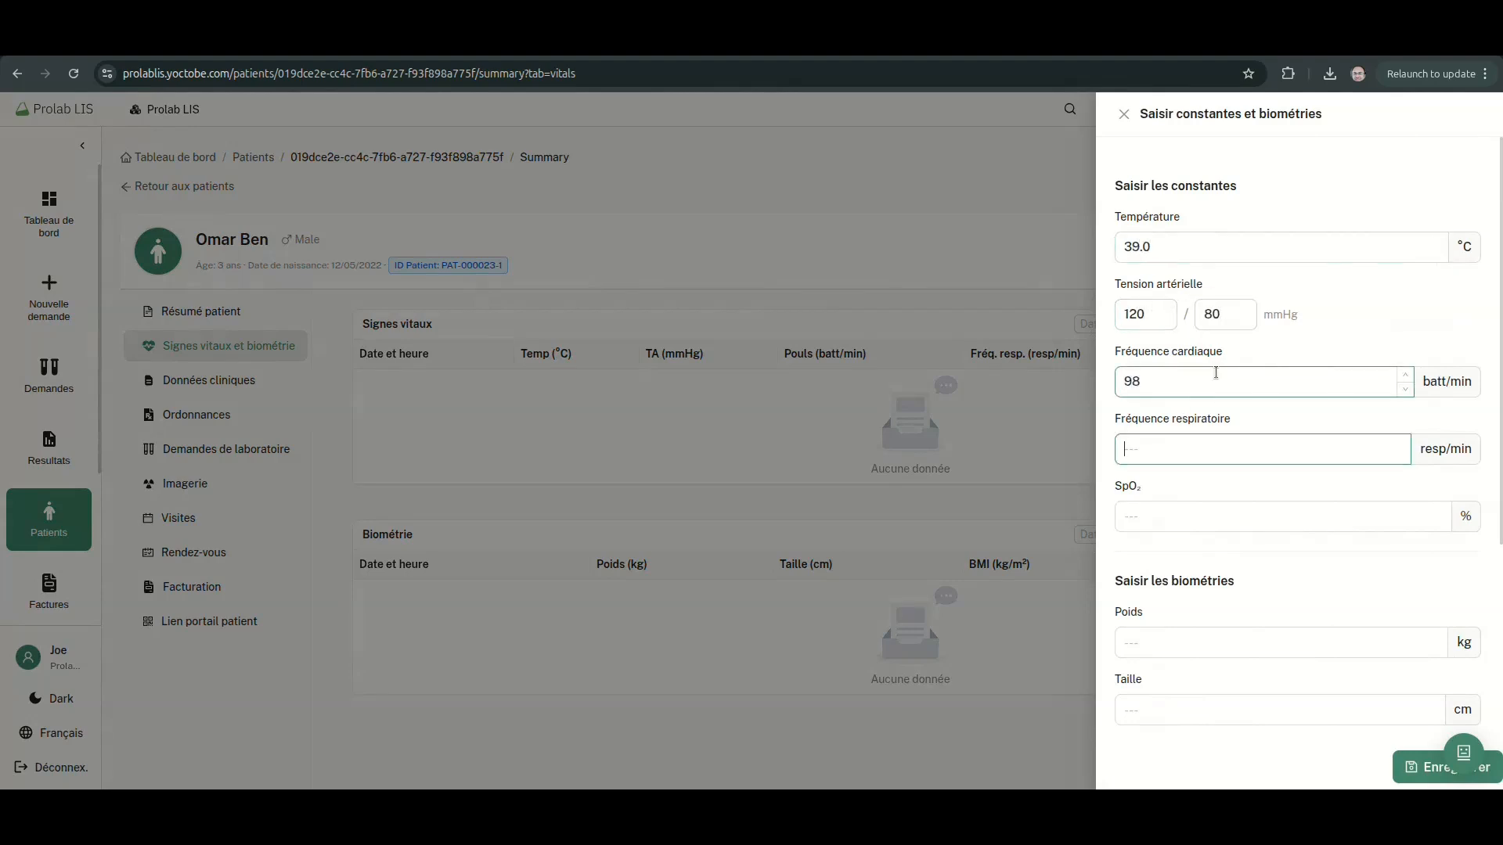
{"action": "type", "text": "94"}
{"action": "key", "text": "Tab"}
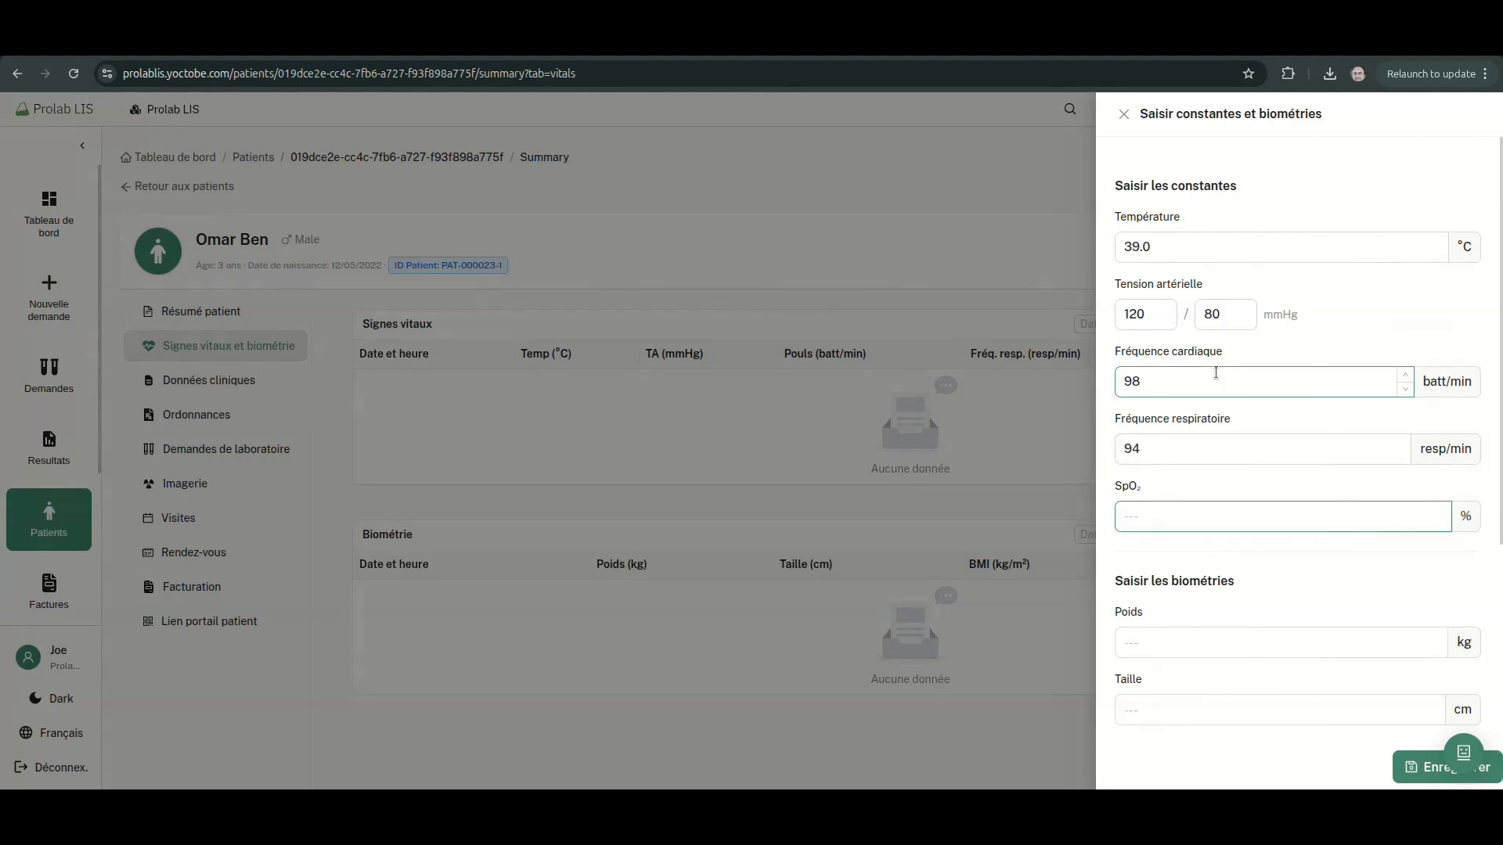
{"action": "type", "text": "98"}
{"action": "key", "text": "Tab"}
Enter weight 60 kg, height 120 cm and arm circumference 15 cm, then save the entry
{"action": "scroll", "coordinate": [1277, 510], "scroll_direction": "down", "scroll_amount": 3}
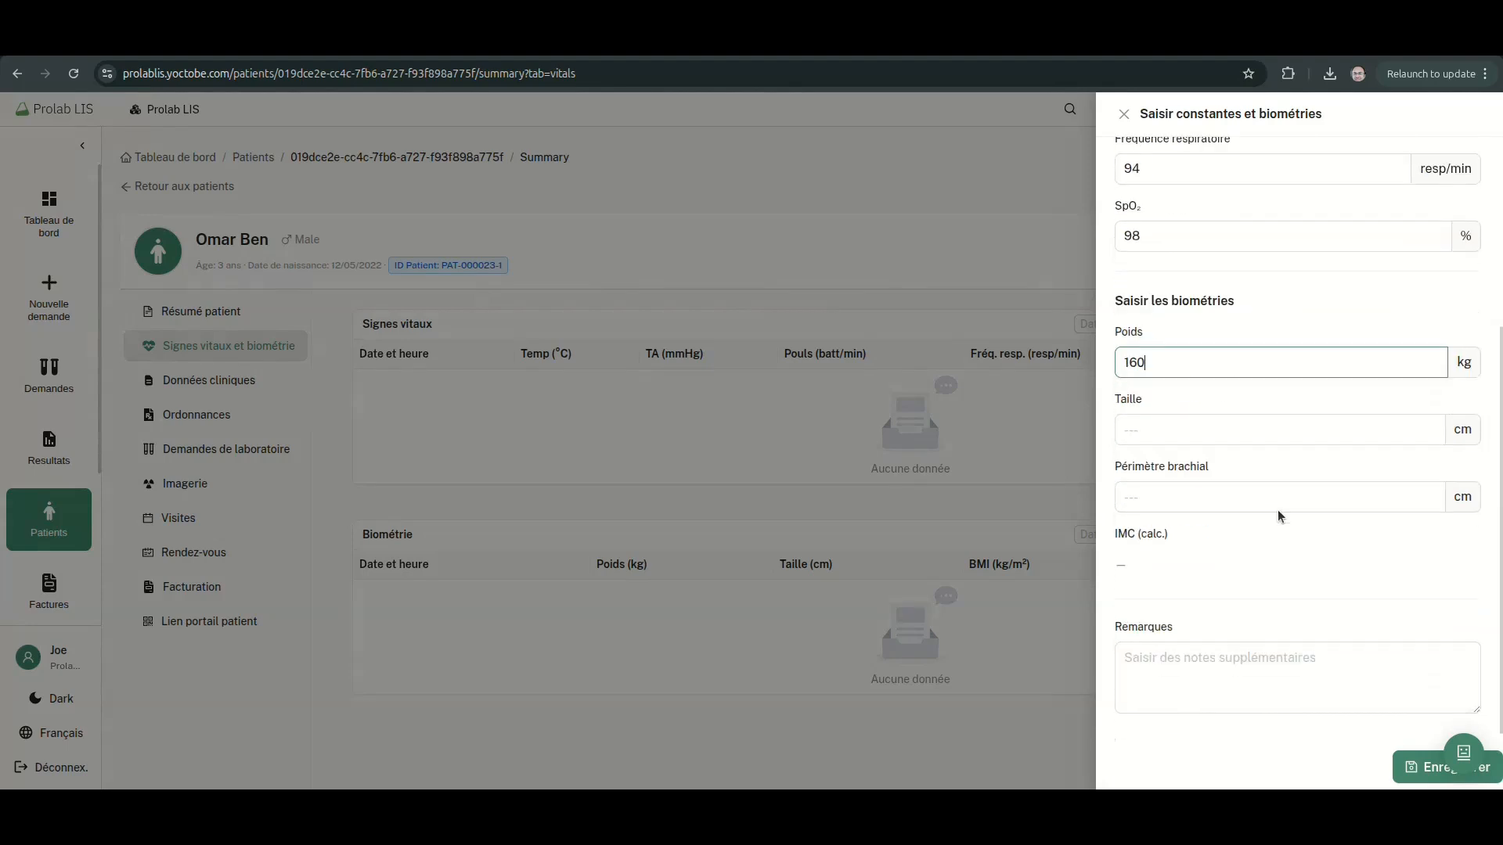
{"action": "left_click", "coordinate": [1194, 417]}
{"action": "left_click", "coordinate": [1149, 350]}
{"action": "type", "text": "60.0"}
{"action": "key", "text": "Tab"}
{"action": "type", "text": "1"}
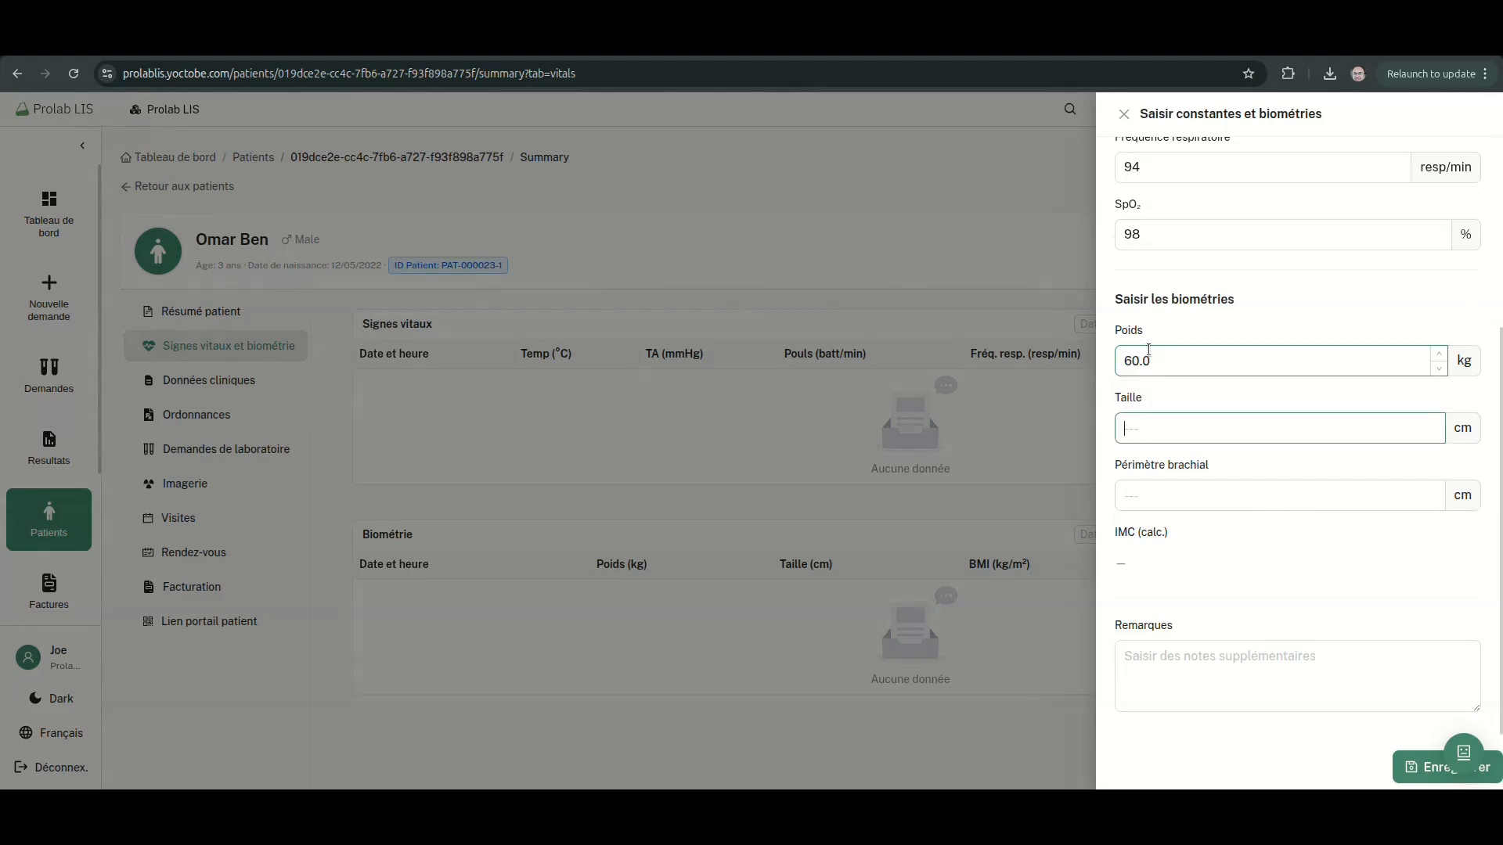
{"action": "type", "text": "20.0"}
{"action": "key", "text": "Tab"}
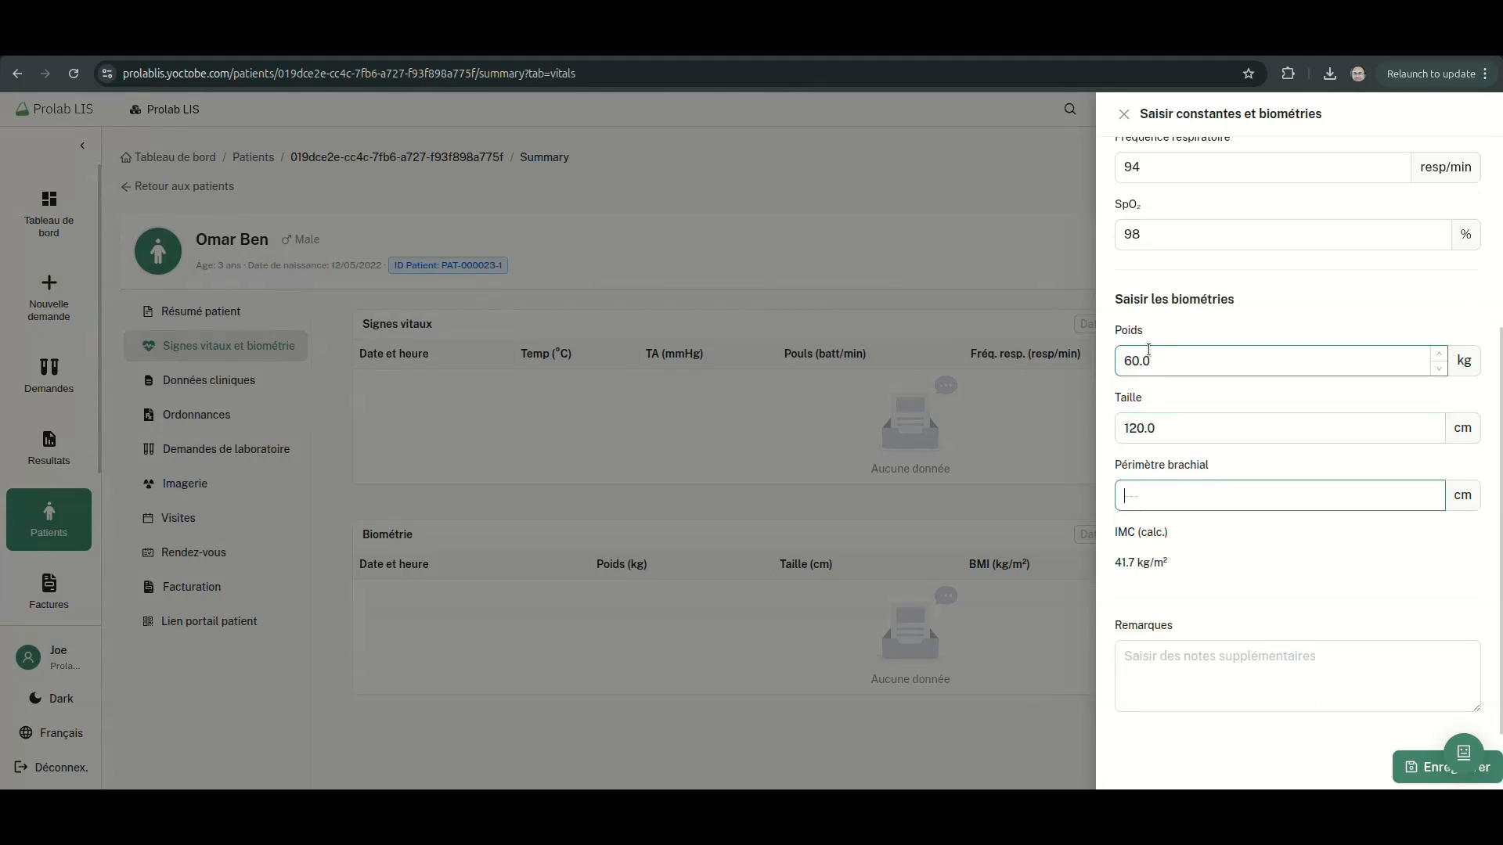
{"action": "type", "text": "15"}
{"action": "left_click", "coordinate": [1423, 766]}
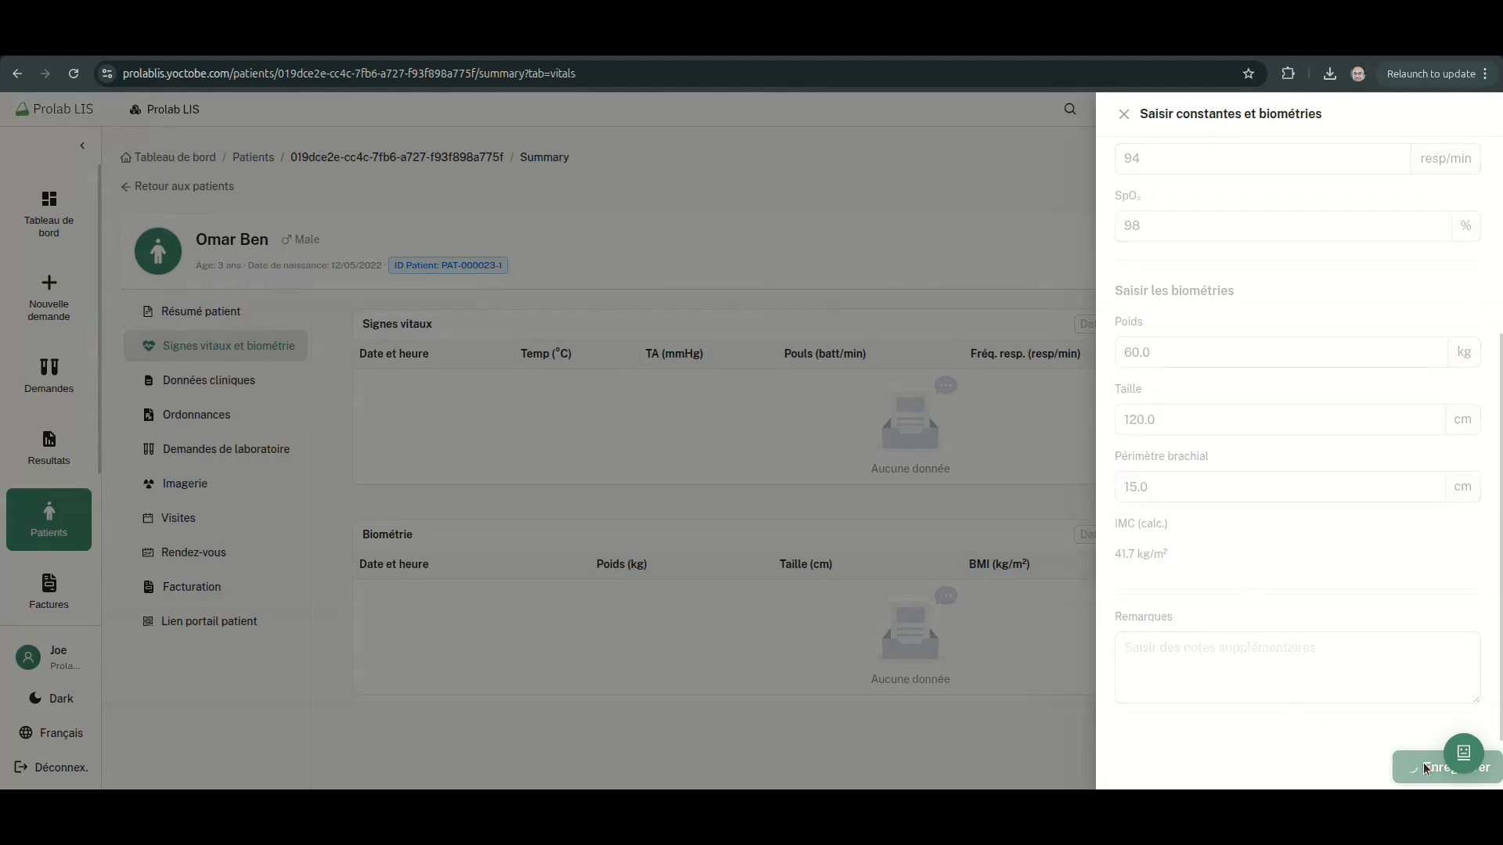
{"action": "scroll", "coordinate": [966, 506], "scroll_direction": "down", "scroll_amount": 1}
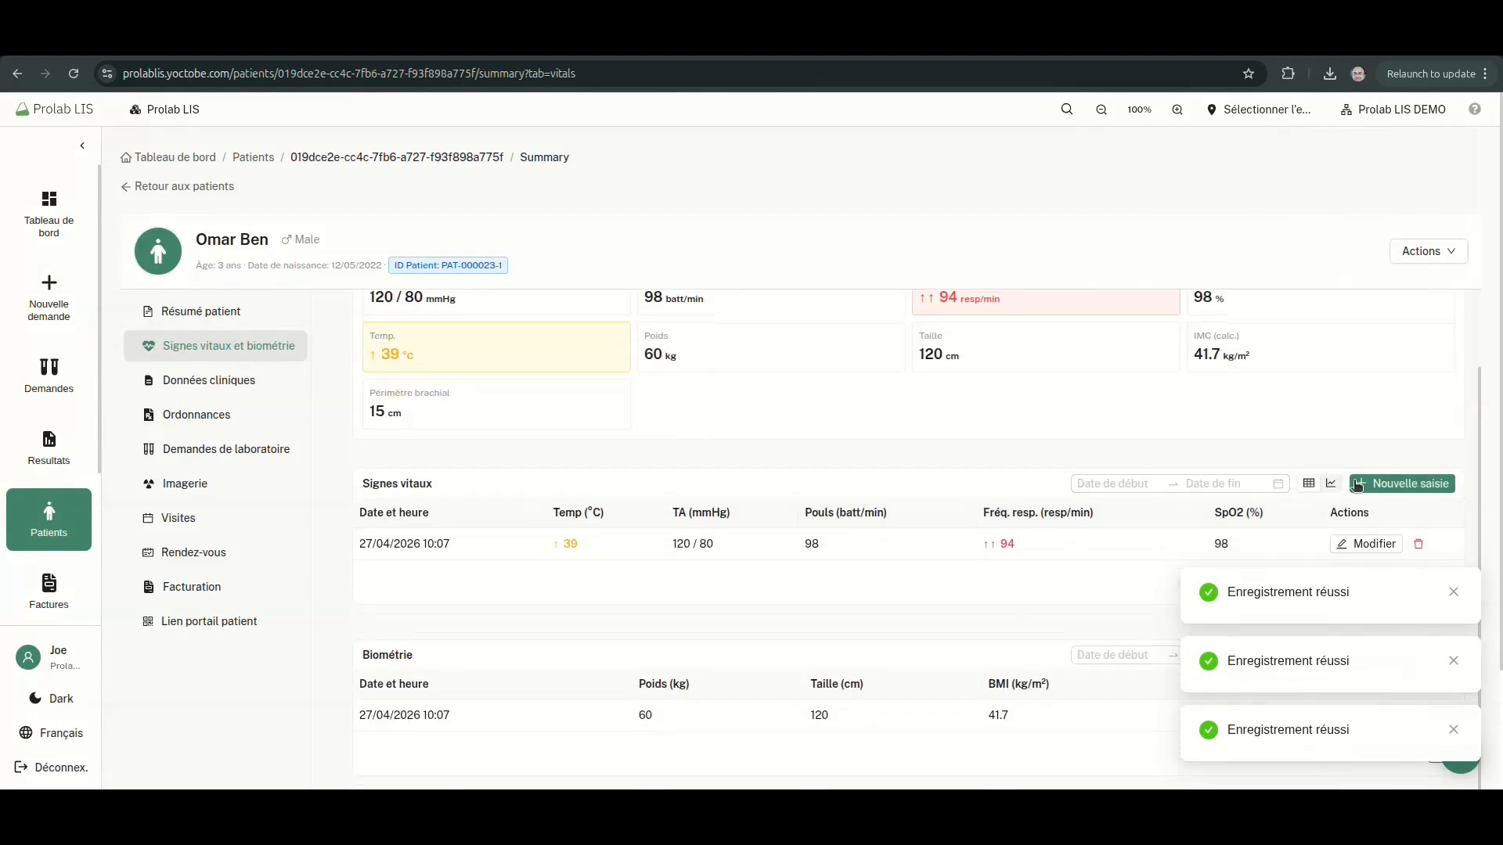
Start a second vitals entry with blood pressure 120/80, pulse 45 and respiration 54
{"action": "left_click", "coordinate": [1385, 482]}
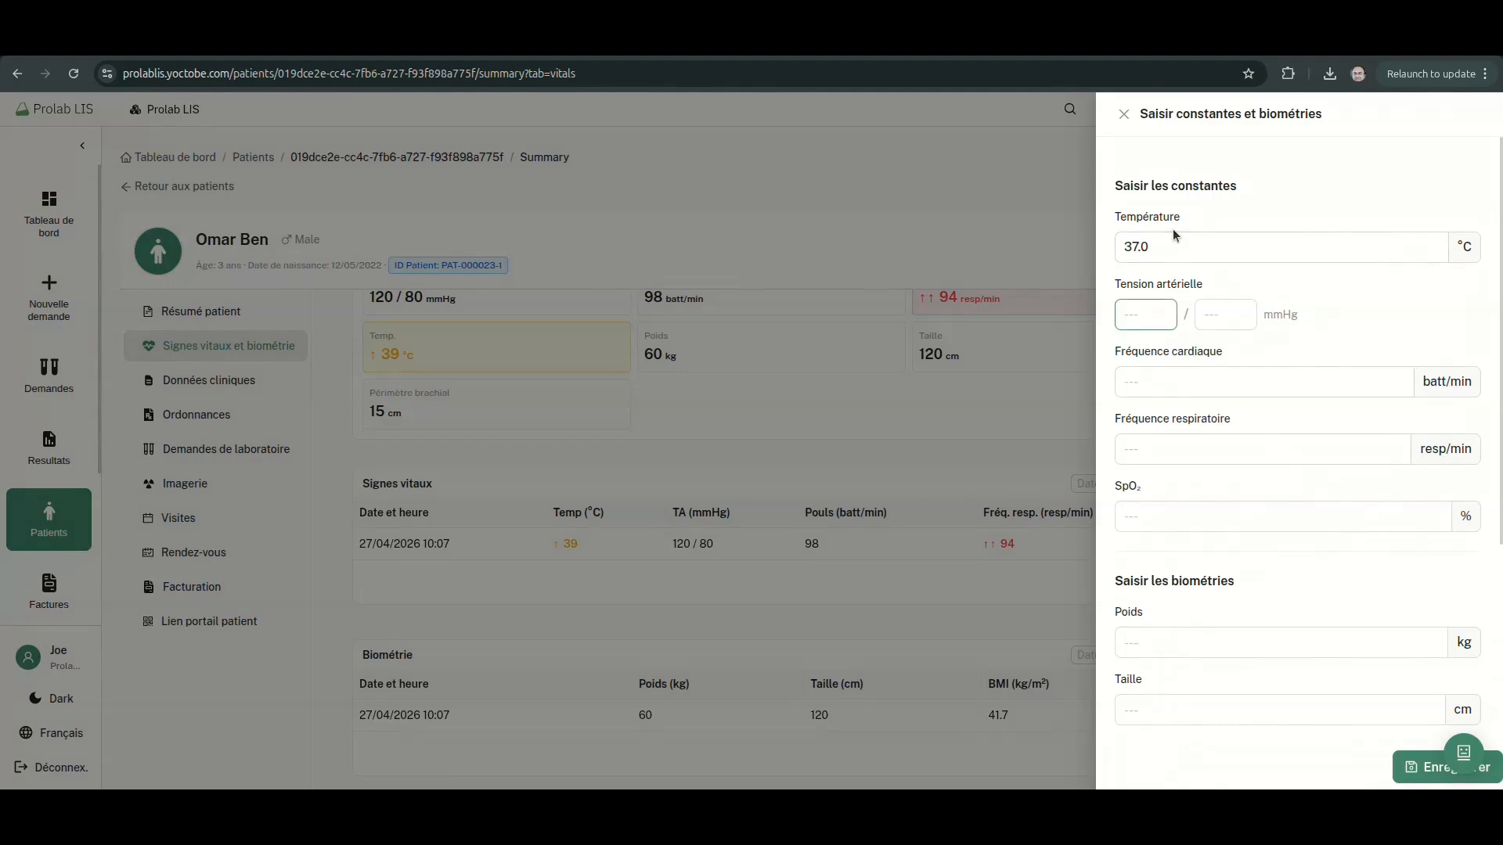
{"action": "type", "text": "120"}
{"action": "key", "text": "Tab"}
{"action": "type", "text": "80"}
{"action": "key", "text": "Tab"}
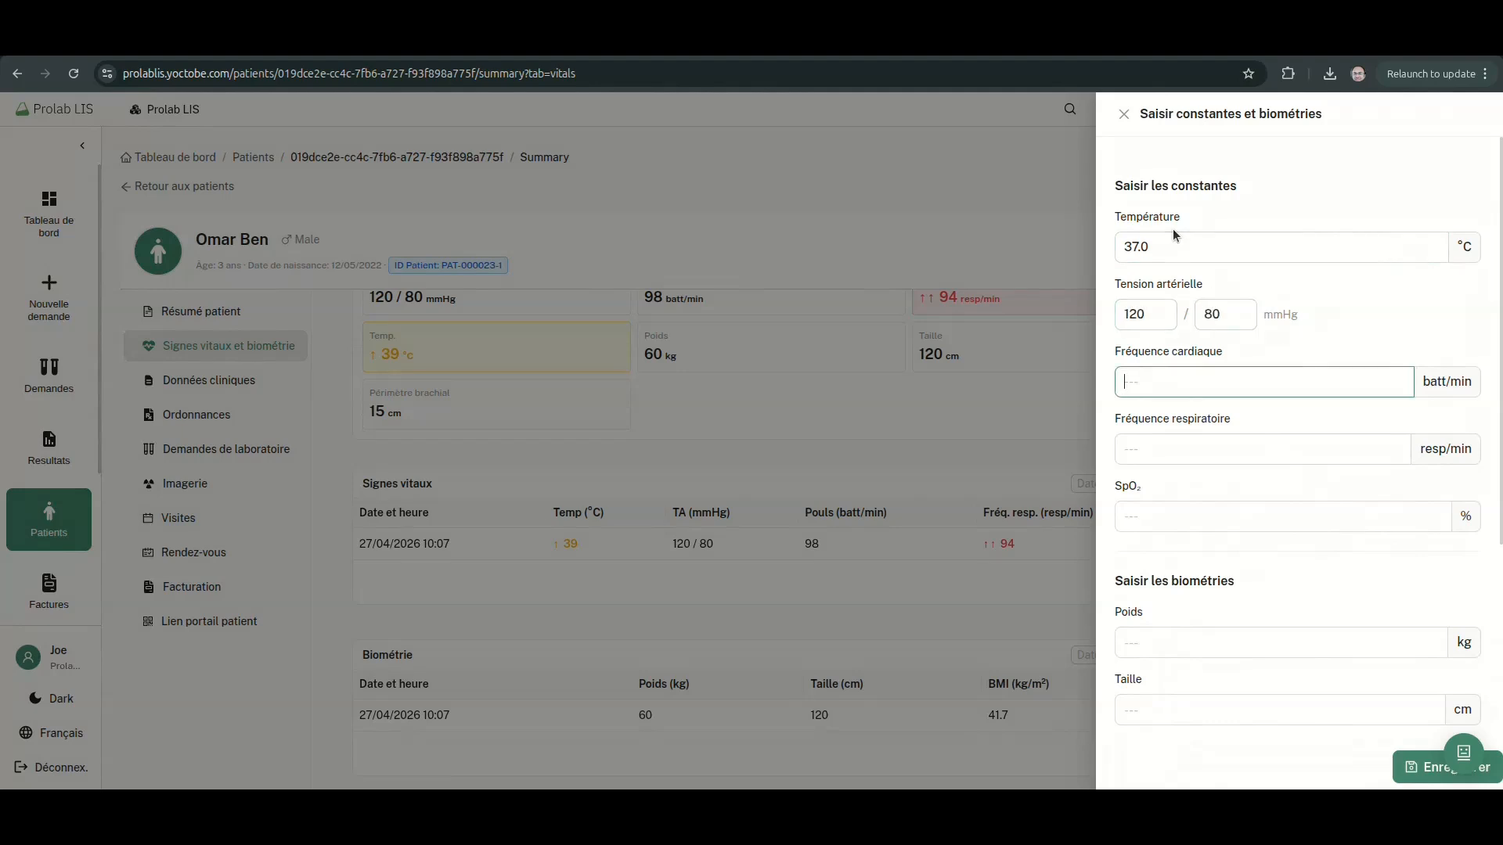
{"action": "type", "text": "45"}
{"action": "key", "text": "Tab"}
{"action": "type", "text": "54"}
{"action": "key", "text": "Tab"}
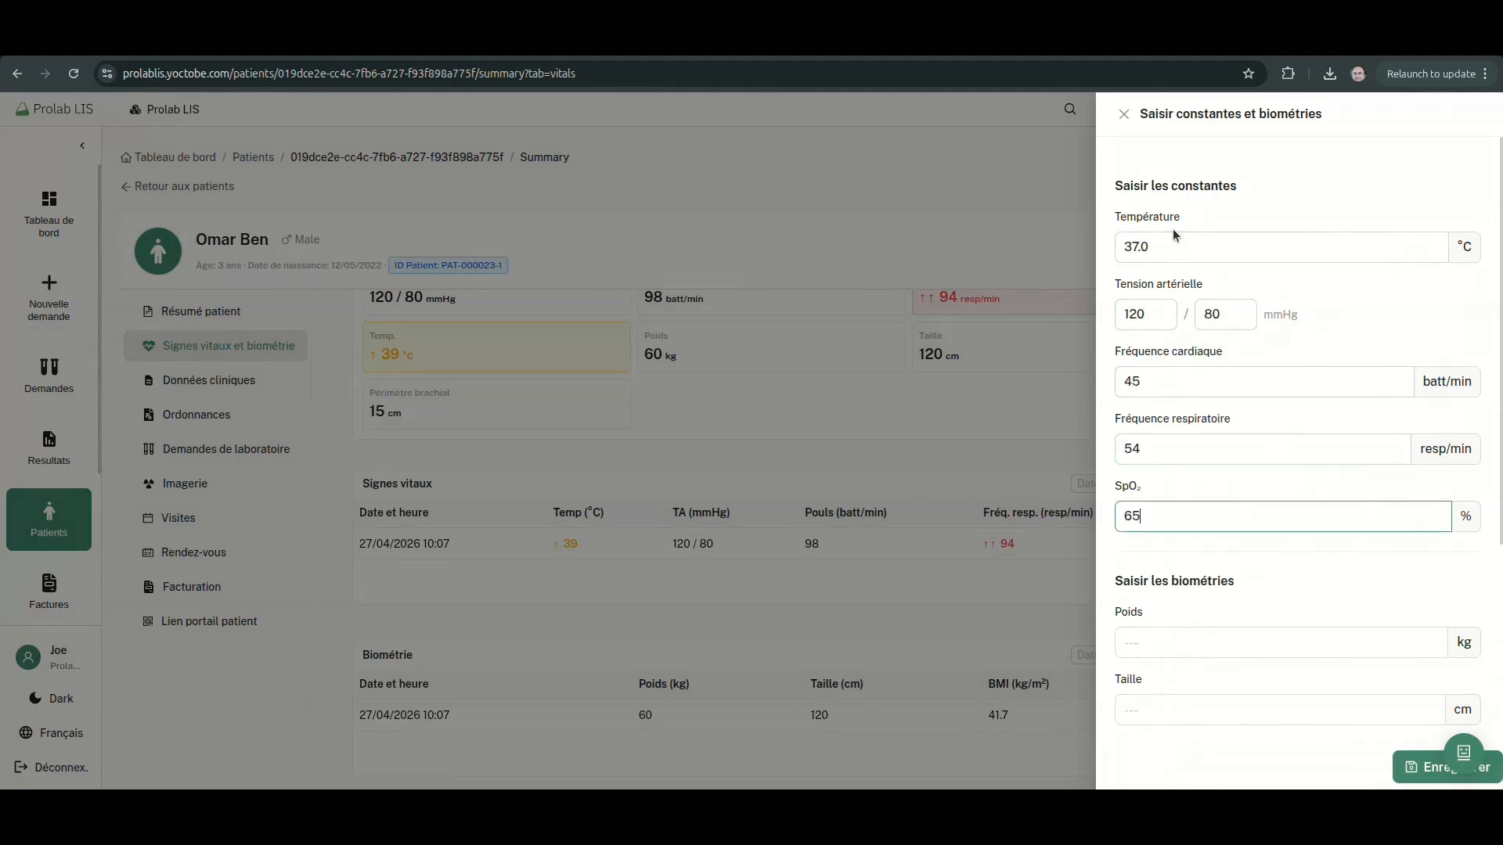
Enter weight 65 kg, height 120 cm and arm circumference 15 cm, then save it
{"action": "key", "text": "Tab"}
{"action": "type", "text": "65"}
{"action": "key", "text": "Tab"}
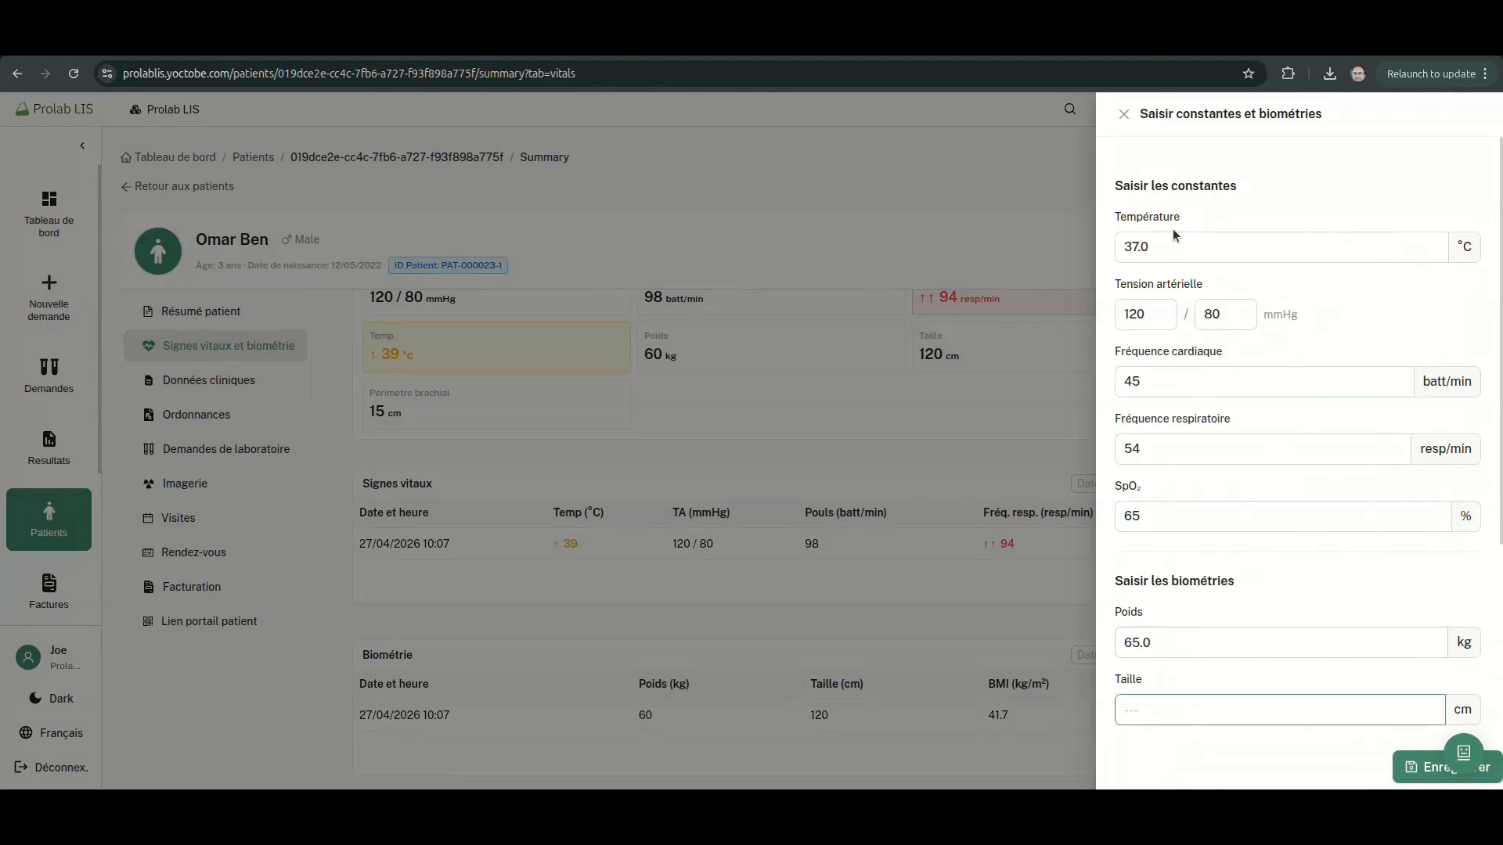
{"action": "type", "text": "120"}
{"action": "key", "text": "Tab"}
{"action": "type", "text": "15"}
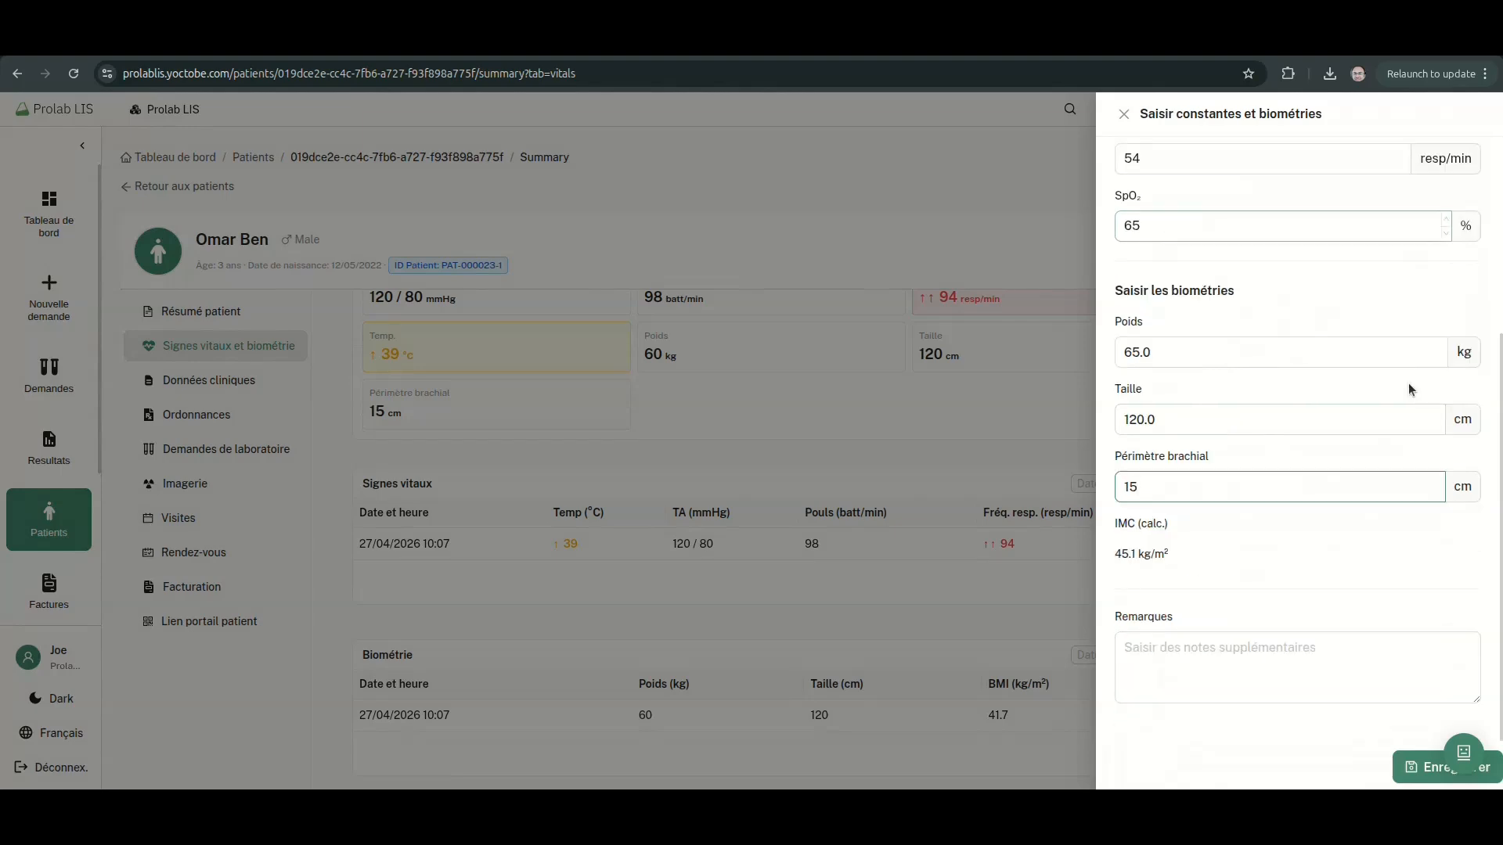
{"action": "left_click", "coordinate": [1413, 767]}
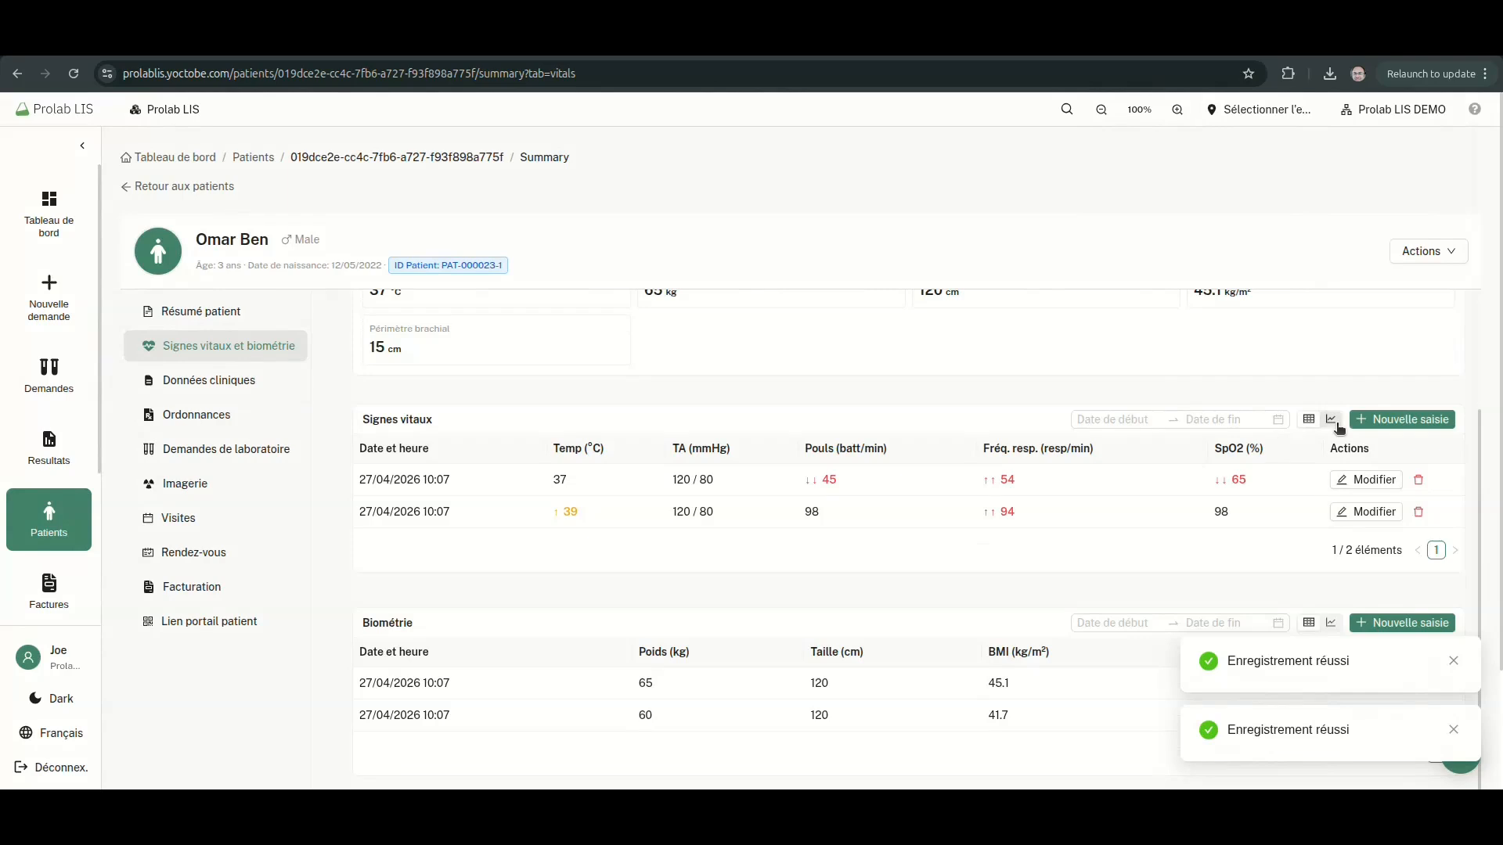
{"action": "left_click", "coordinate": [1334, 423]}
{"action": "left_click", "coordinate": [399, 458]}
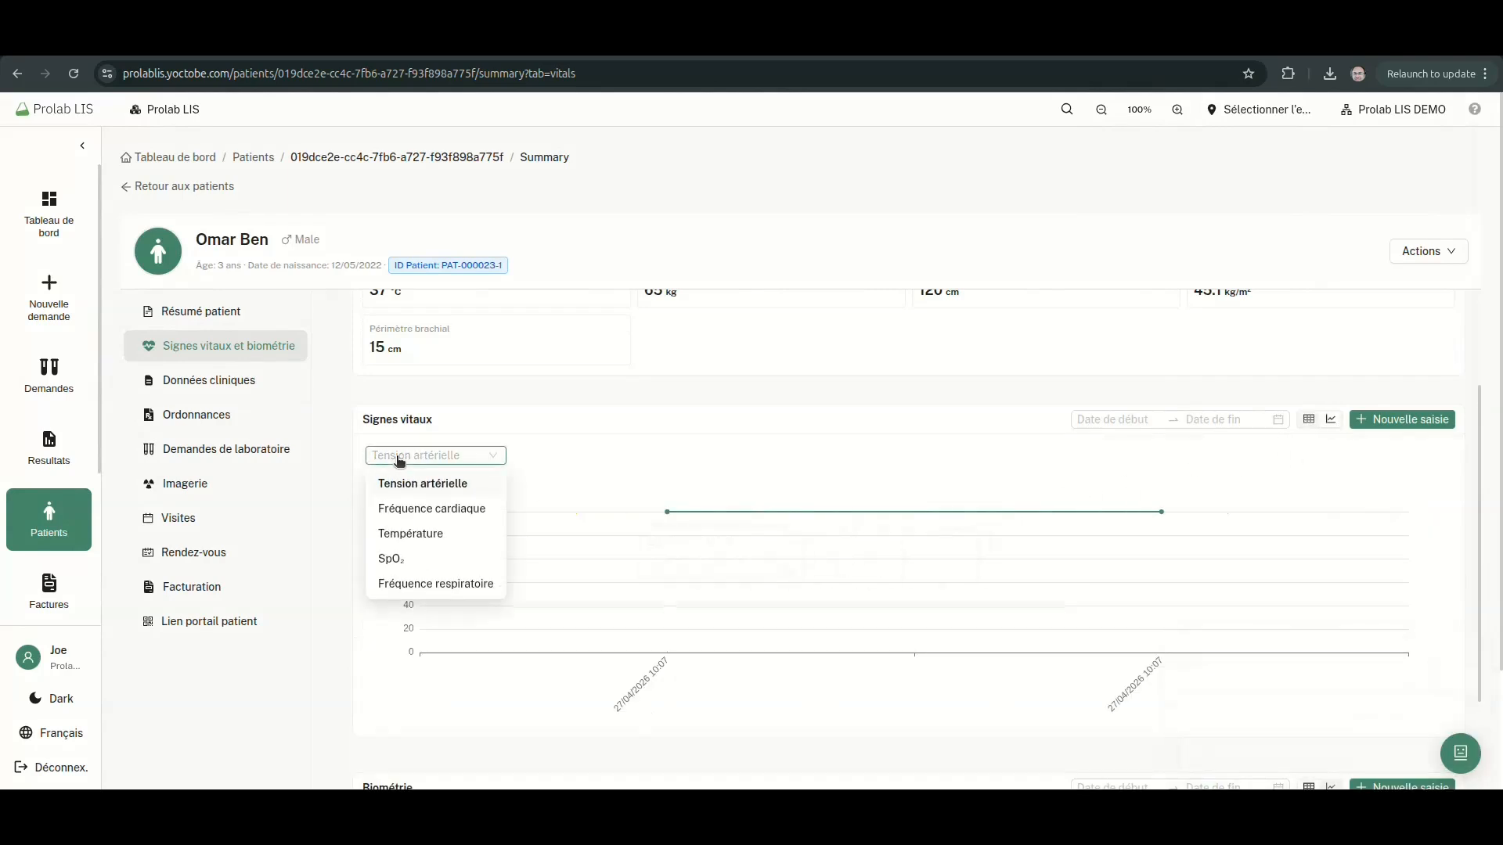
{"action": "left_click", "coordinate": [405, 512]}
{"action": "left_click", "coordinate": [419, 458]}
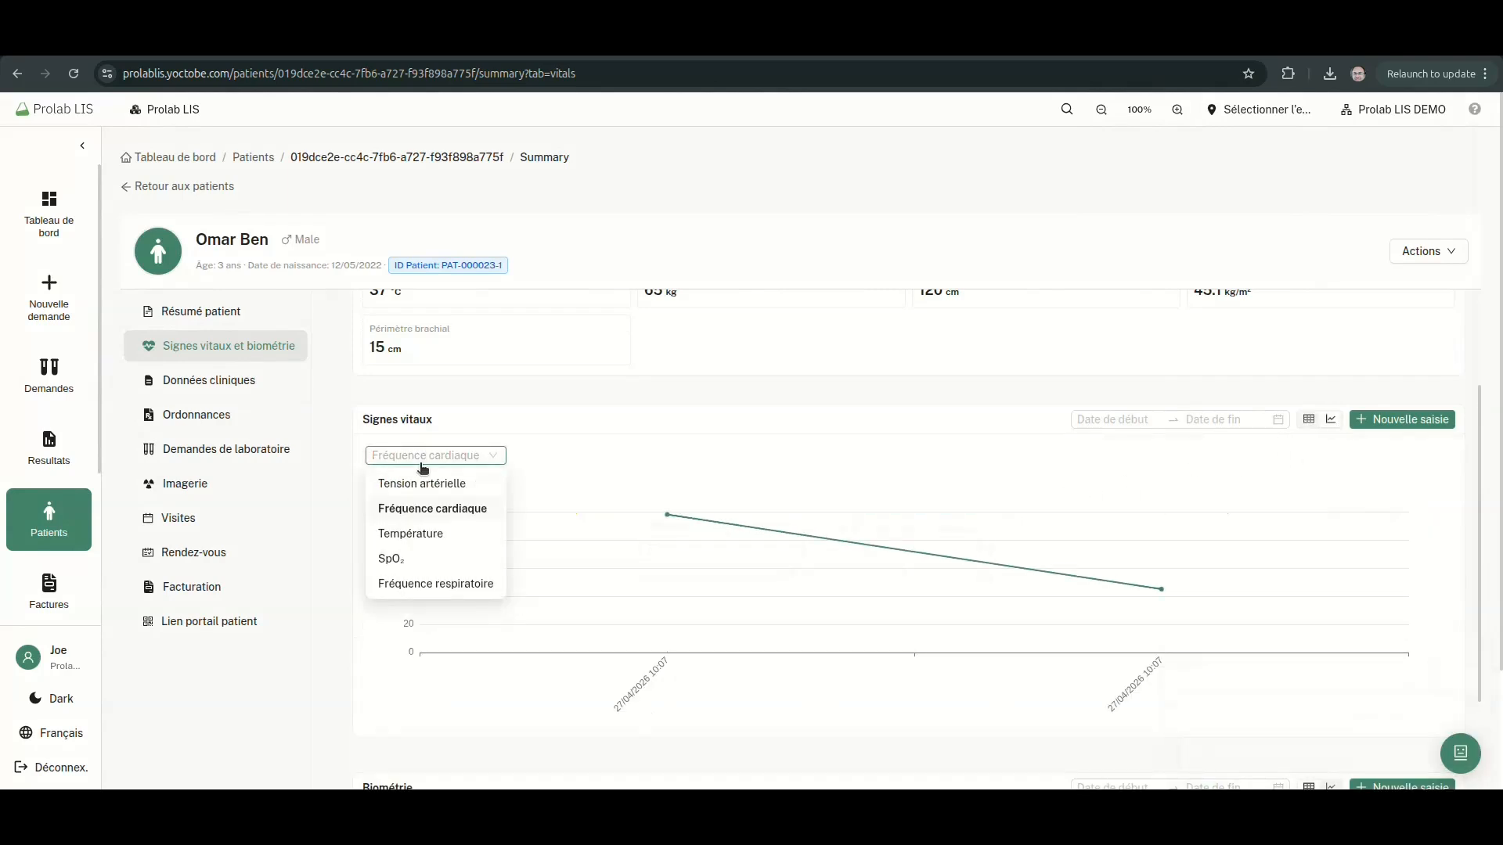
{"action": "left_click", "coordinate": [408, 535]}
{"action": "left_click", "coordinate": [434, 456]}
{"action": "left_click", "coordinate": [423, 583]}
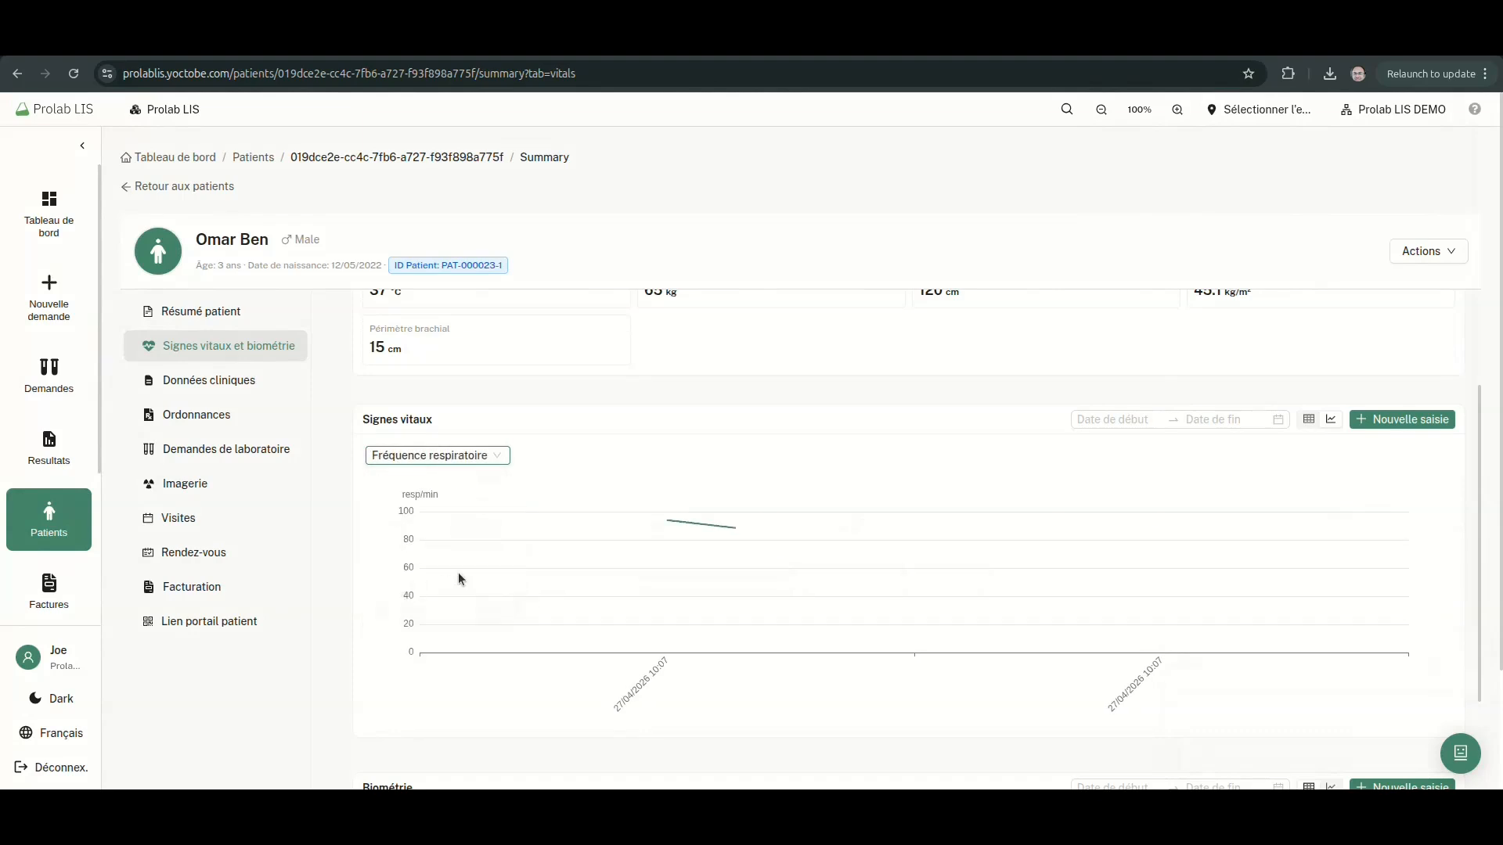
{"action": "left_click", "coordinate": [1308, 420]}
{"action": "scroll", "coordinate": [1292, 454], "scroll_direction": "down", "scroll_amount": 2}
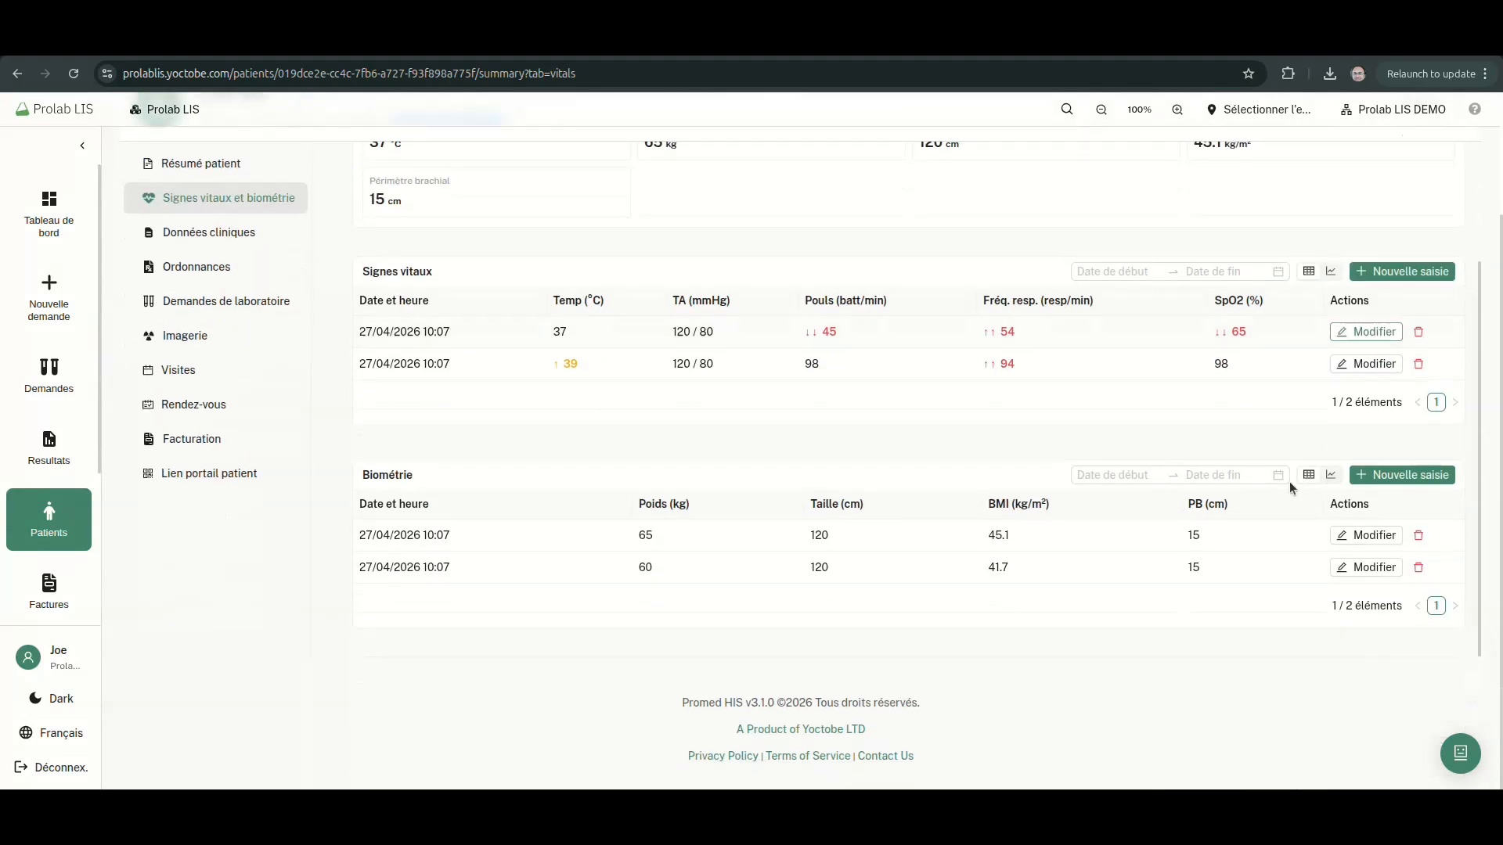
{"action": "left_click", "coordinate": [1331, 475]}
{"action": "left_click", "coordinate": [487, 523]}
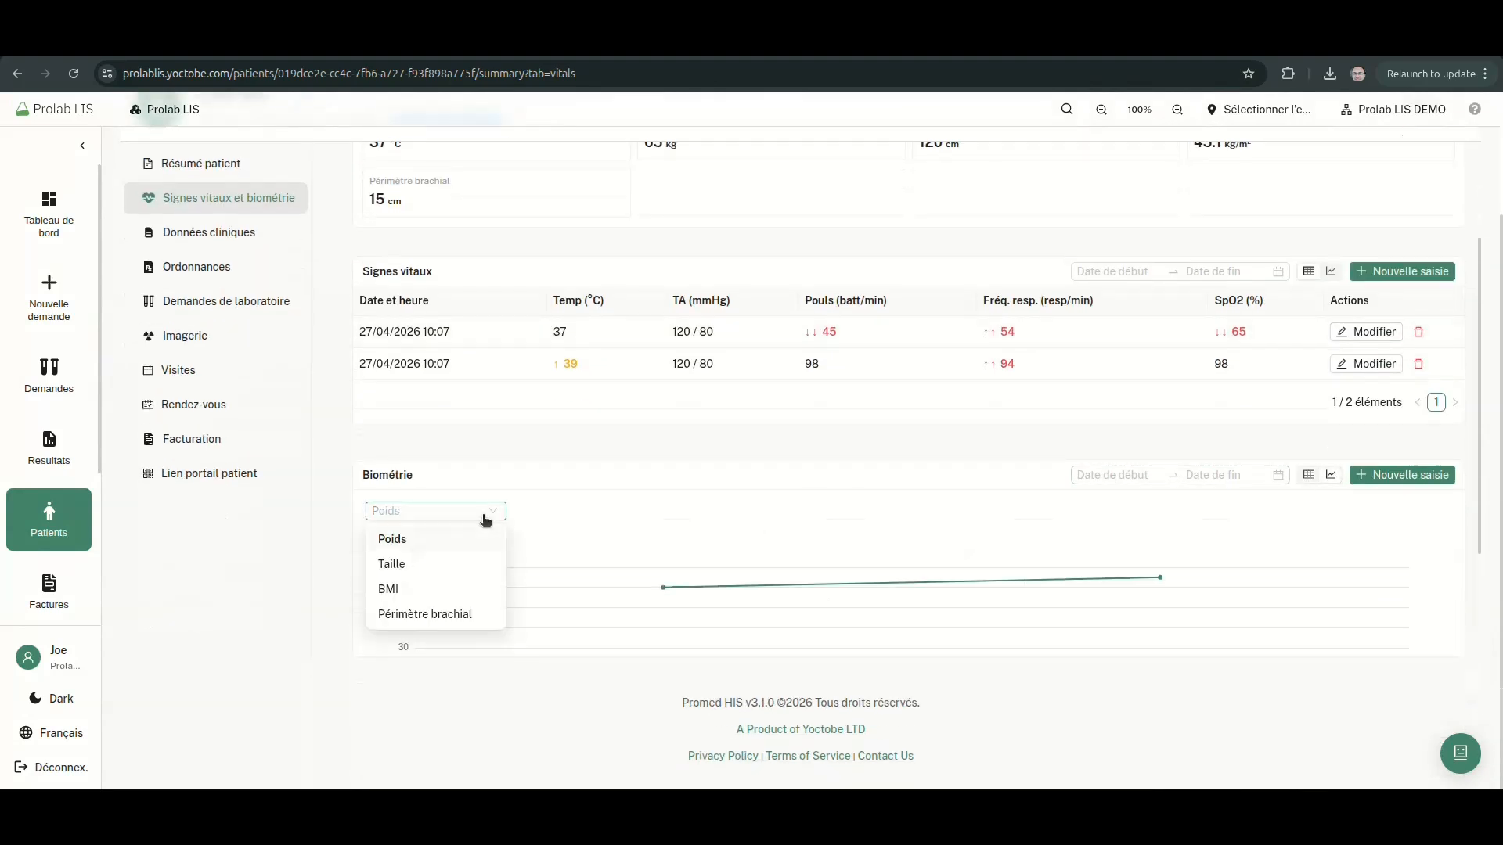
{"action": "left_click", "coordinate": [474, 561]}
{"action": "left_click", "coordinate": [475, 513]}
{"action": "left_click", "coordinate": [436, 613]}
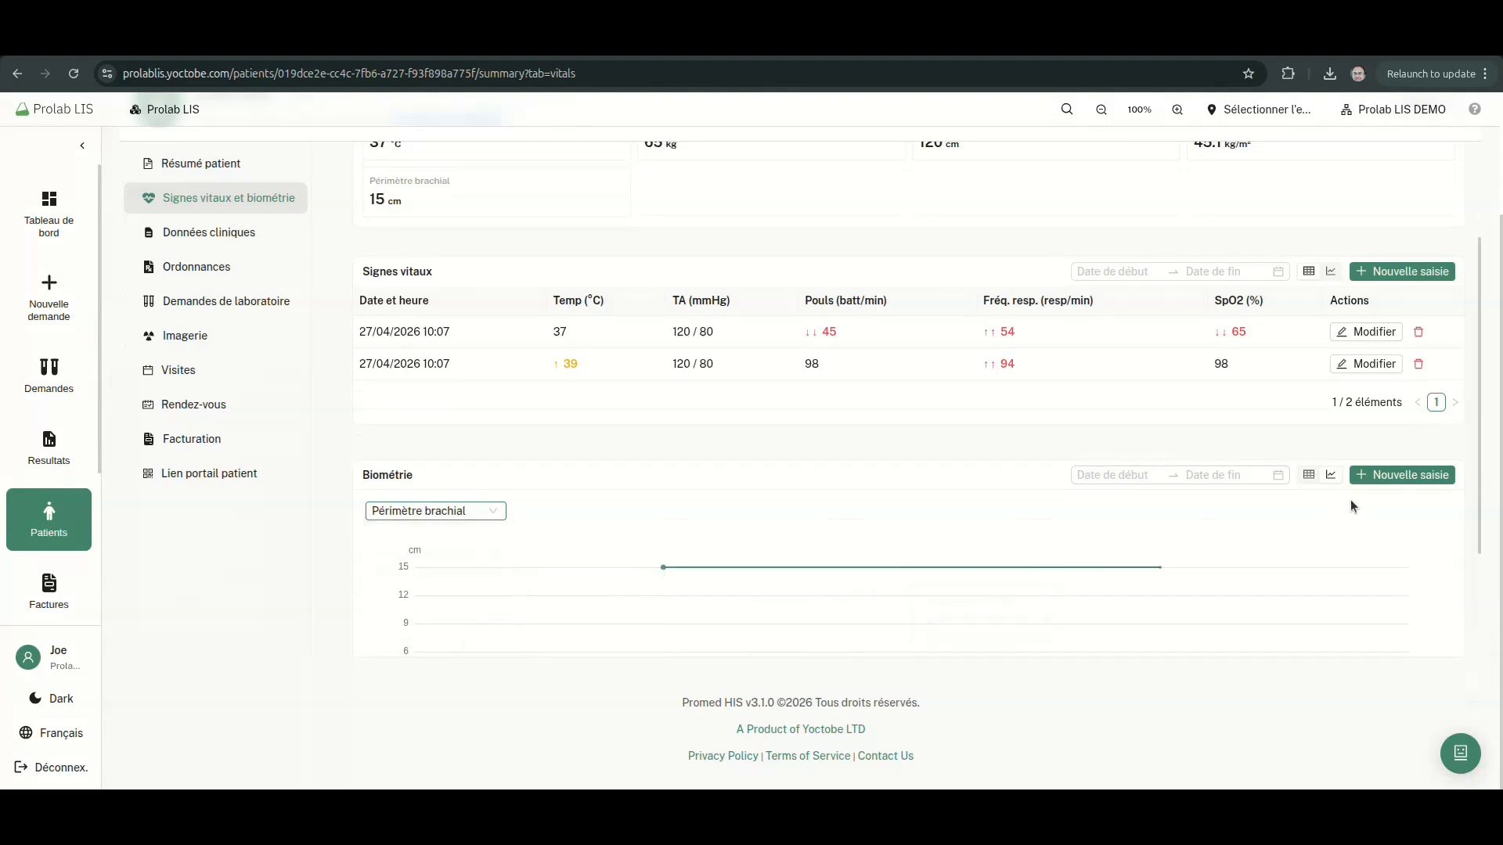
{"action": "left_click", "coordinate": [1309, 475]}
{"action": "scroll", "coordinate": [548, 353], "scroll_direction": "up", "scroll_amount": 2}
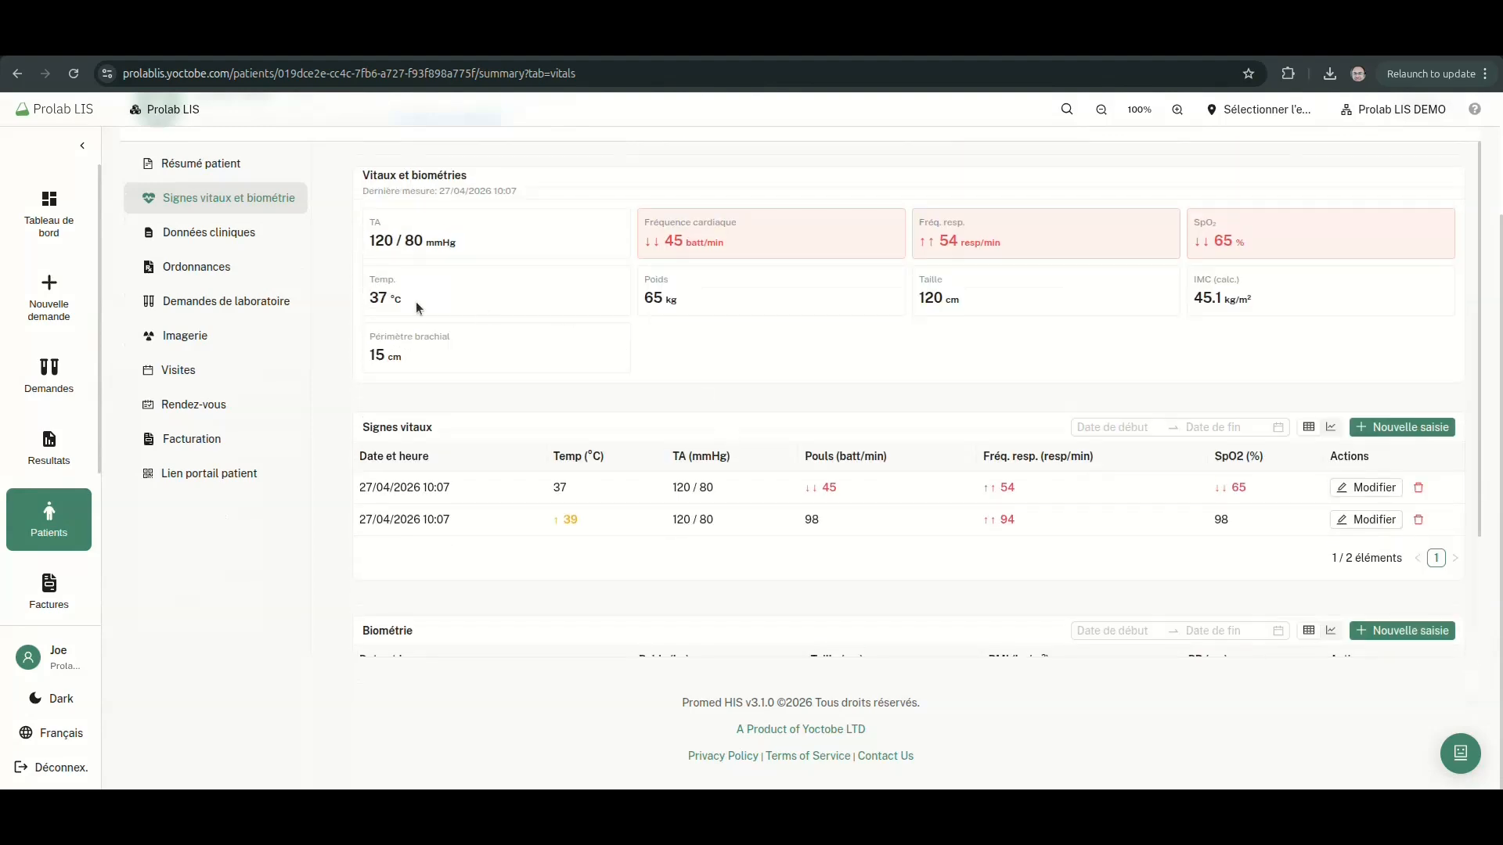
Start a Dossier d'allergies record for a Médicament allergy named Penicillines
{"action": "left_click", "coordinate": [242, 233]}
{"action": "left_click", "coordinate": [853, 323]}
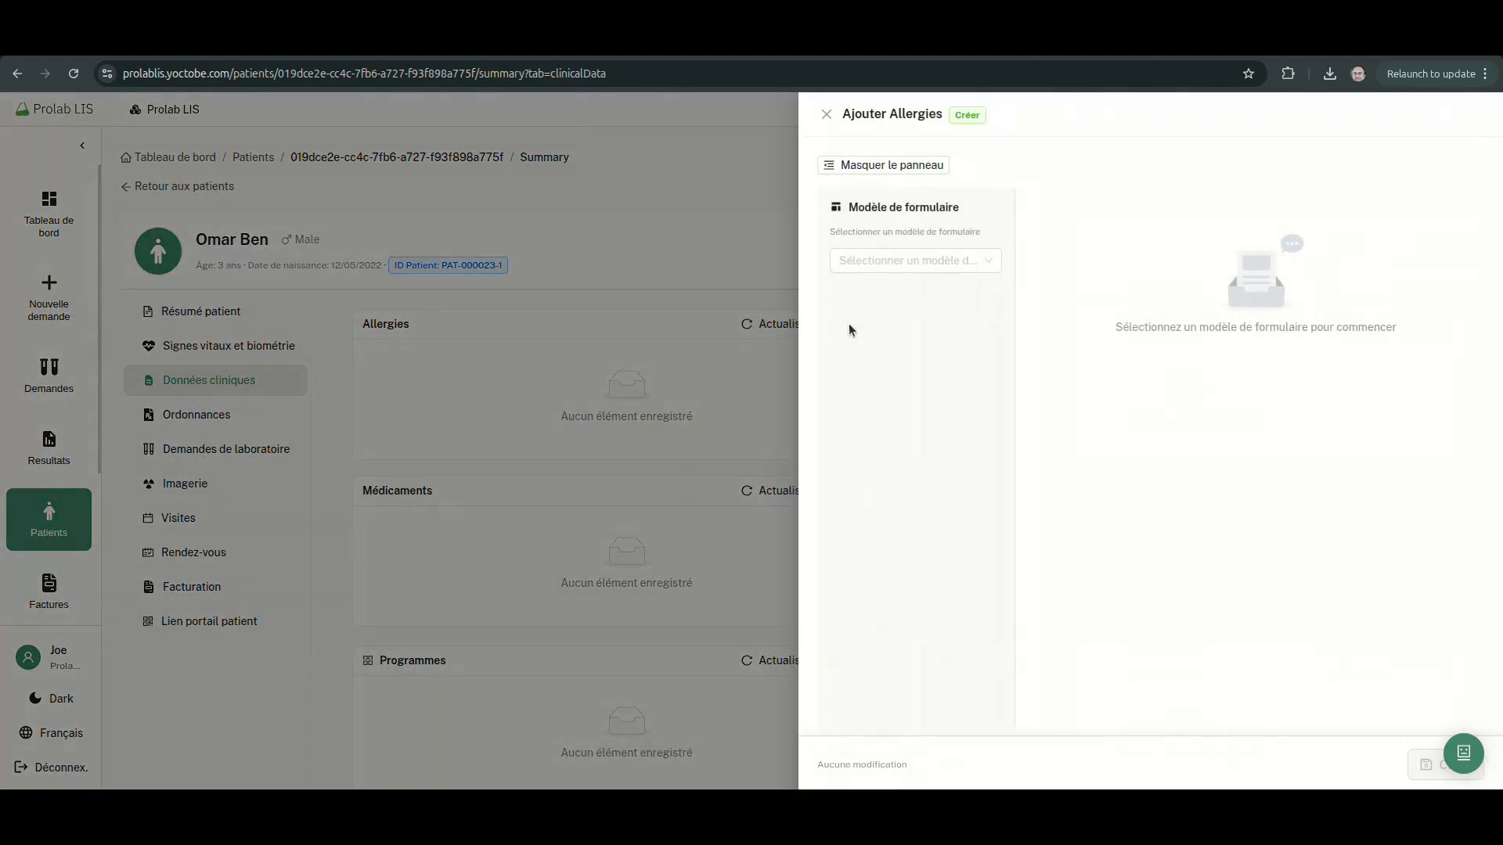
{"action": "left_click", "coordinate": [909, 262]}
{"action": "left_click", "coordinate": [889, 292]}
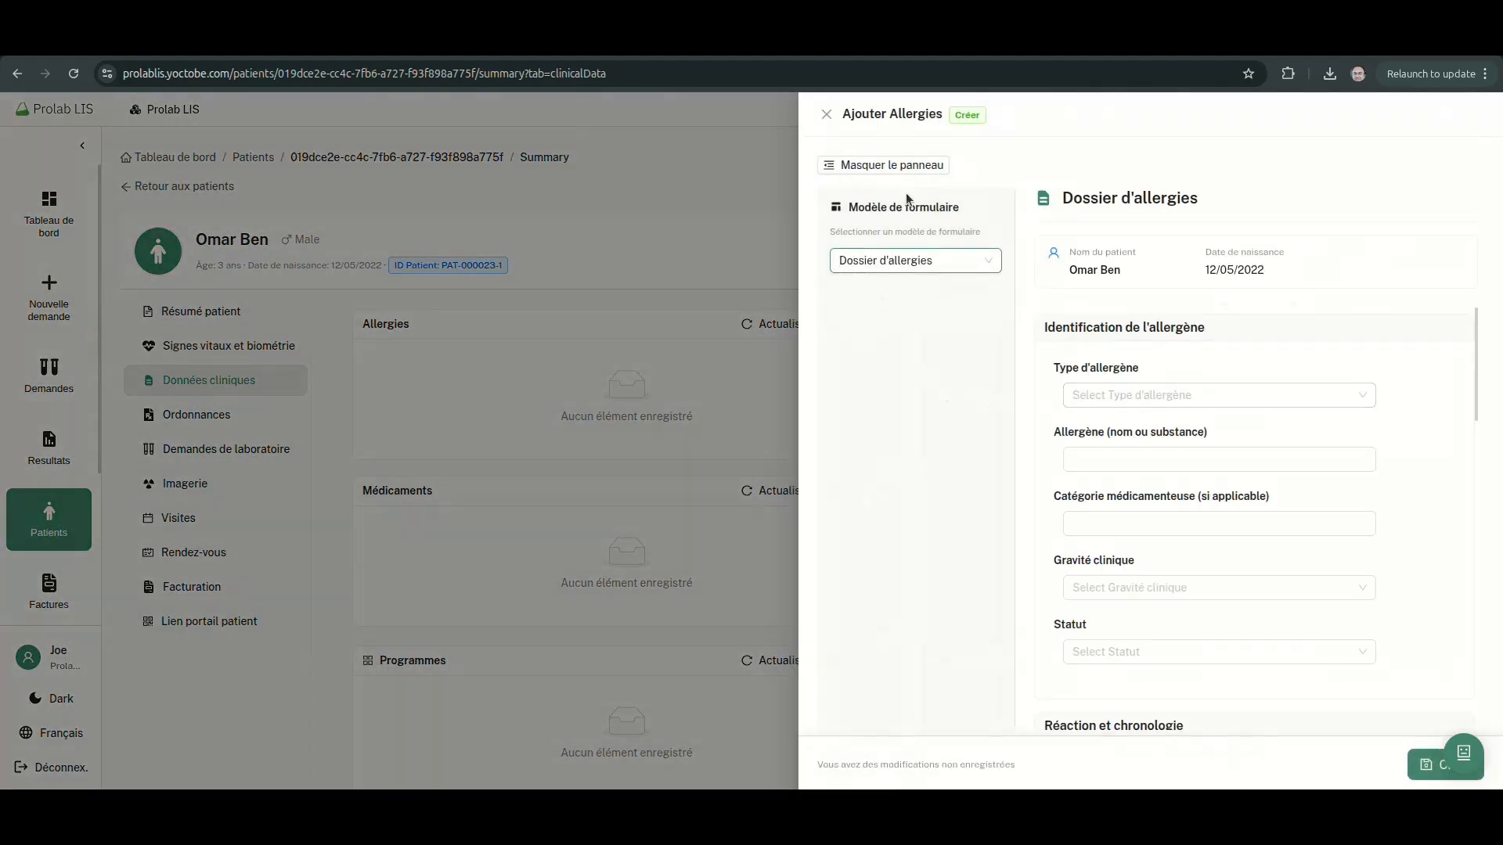
{"action": "left_click", "coordinate": [883, 165]}
{"action": "left_click", "coordinate": [954, 401]}
{"action": "left_click", "coordinate": [908, 426]}
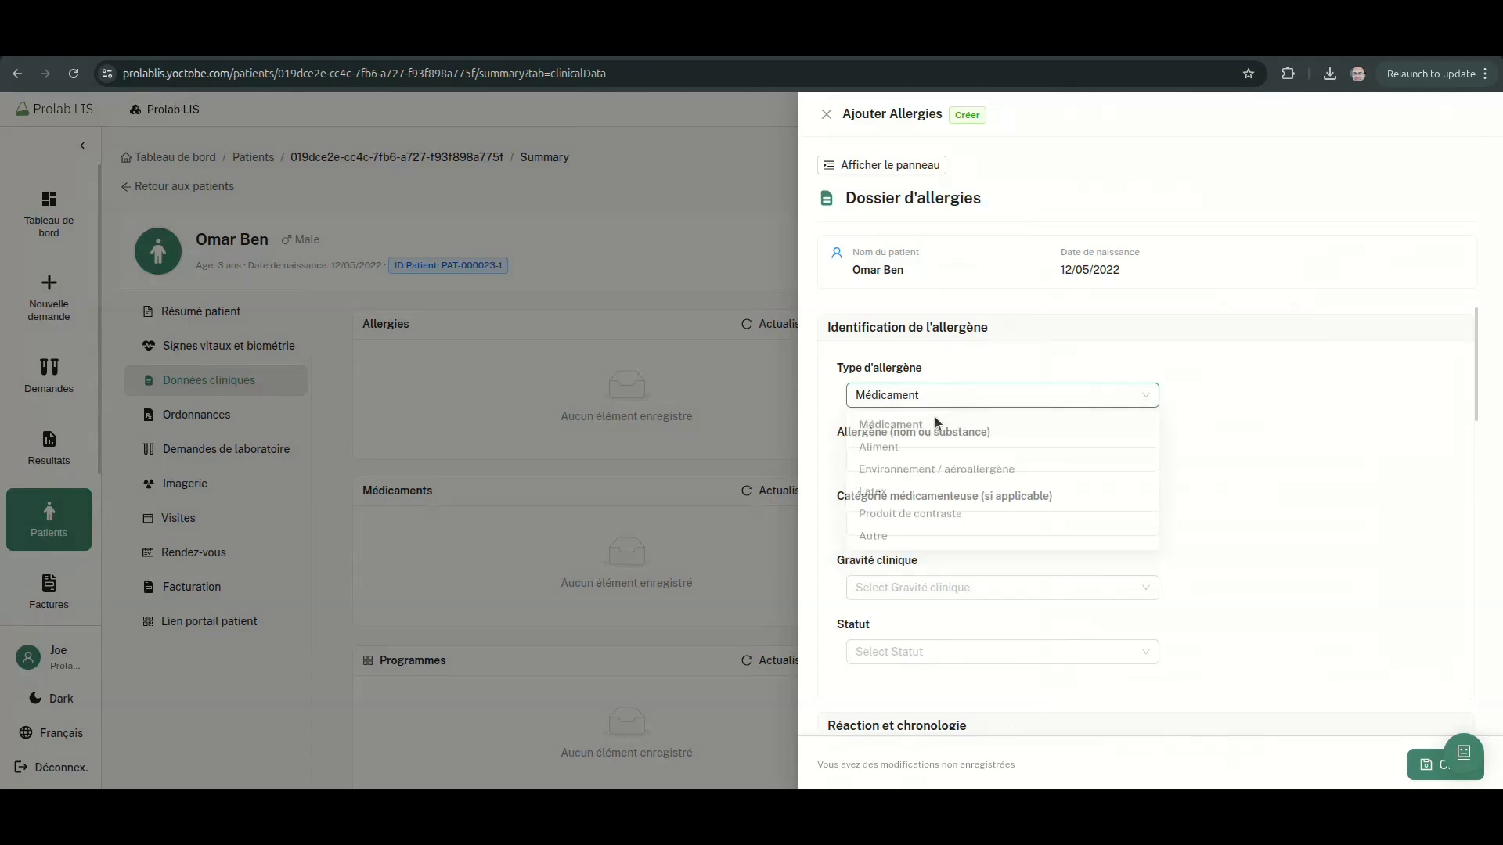
{"action": "left_click", "coordinate": [939, 460]}
{"action": "type", "text": "Pe"}
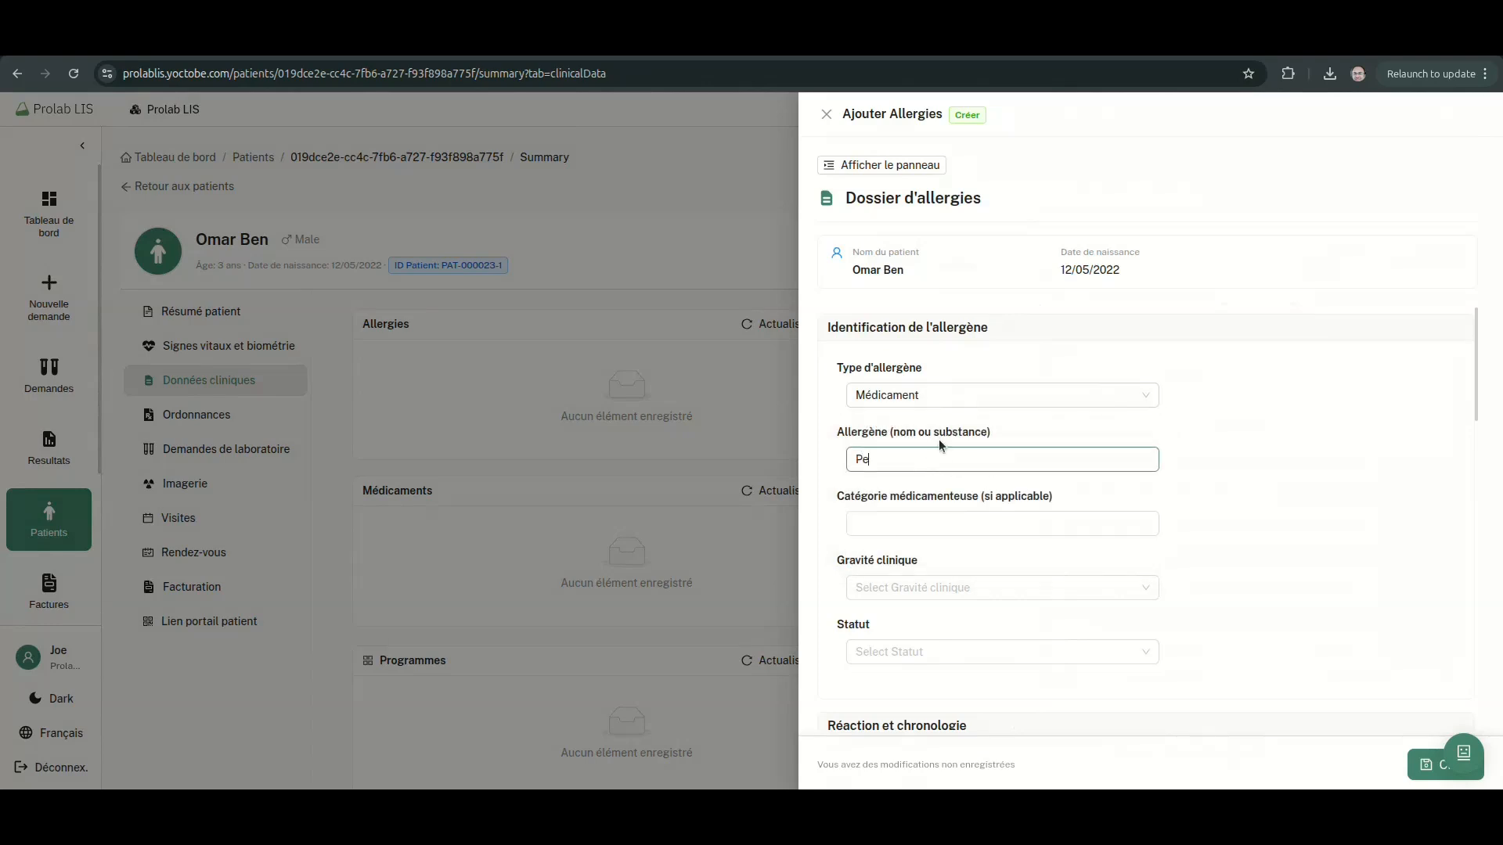
{"action": "type", "text": "nicillines"}
Set severity to Modérée, status to Actif and onset type to Inconnu
{"action": "scroll", "coordinate": [1009, 450], "scroll_direction": "down", "scroll_amount": 2}
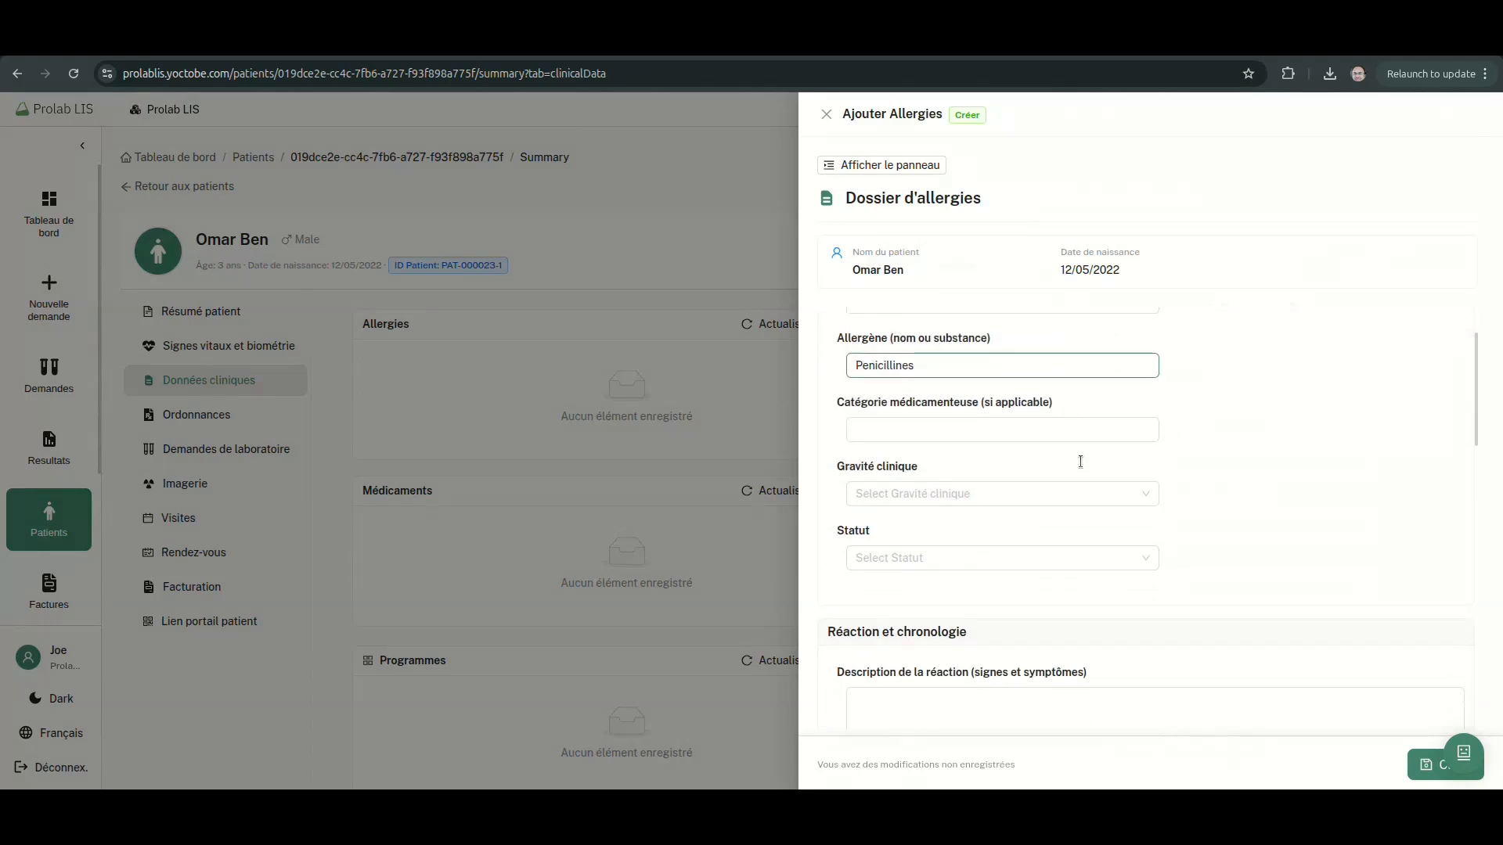
{"action": "left_click", "coordinate": [969, 423]}
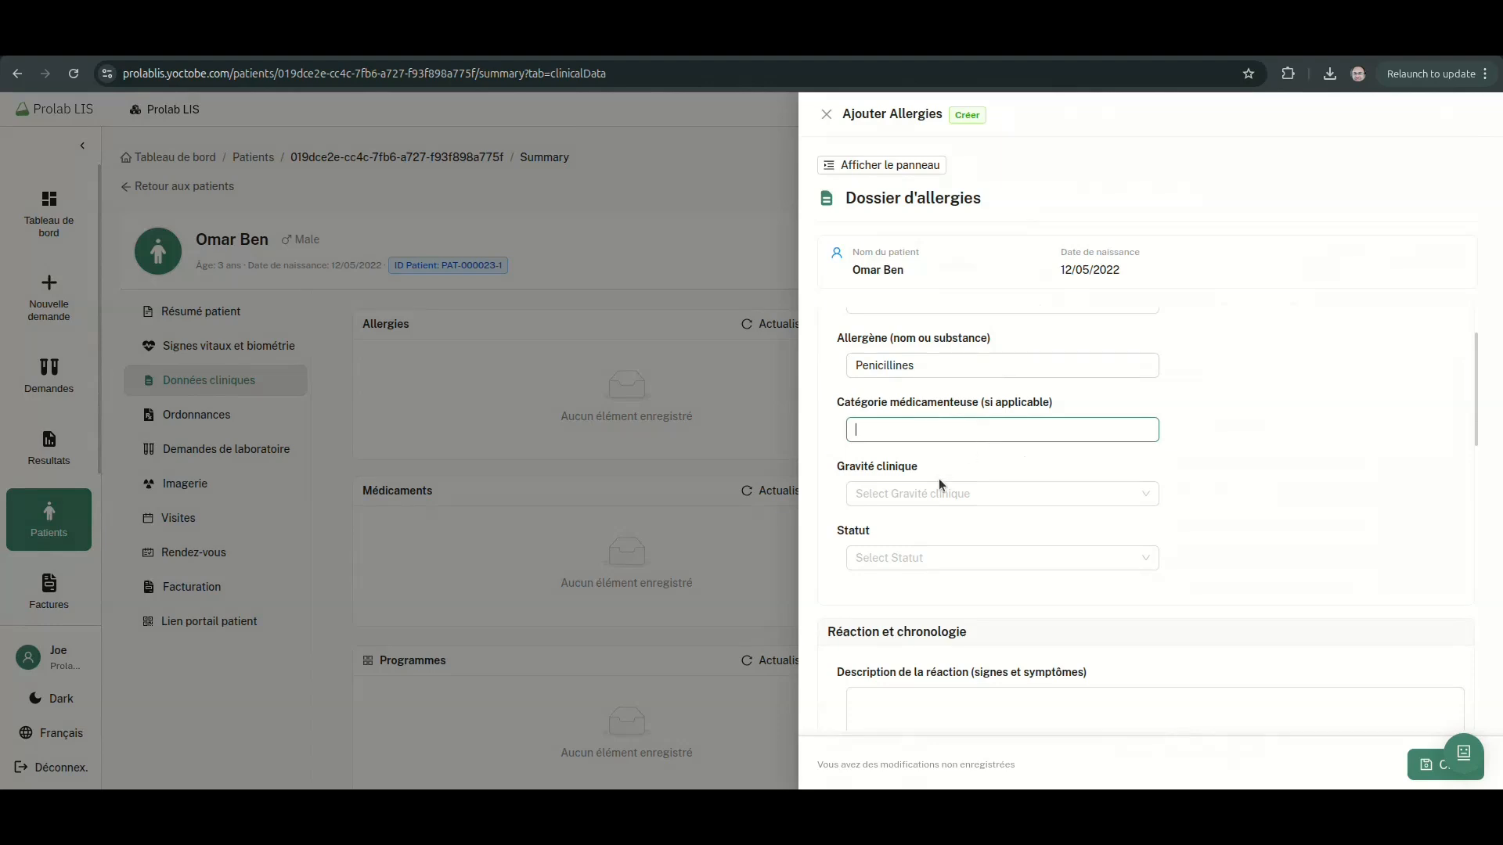
{"action": "left_click", "coordinate": [939, 491]}
{"action": "left_click", "coordinate": [919, 552]}
{"action": "scroll", "coordinate": [989, 469], "scroll_direction": "down", "scroll_amount": 2}
{"action": "left_click", "coordinate": [963, 372]}
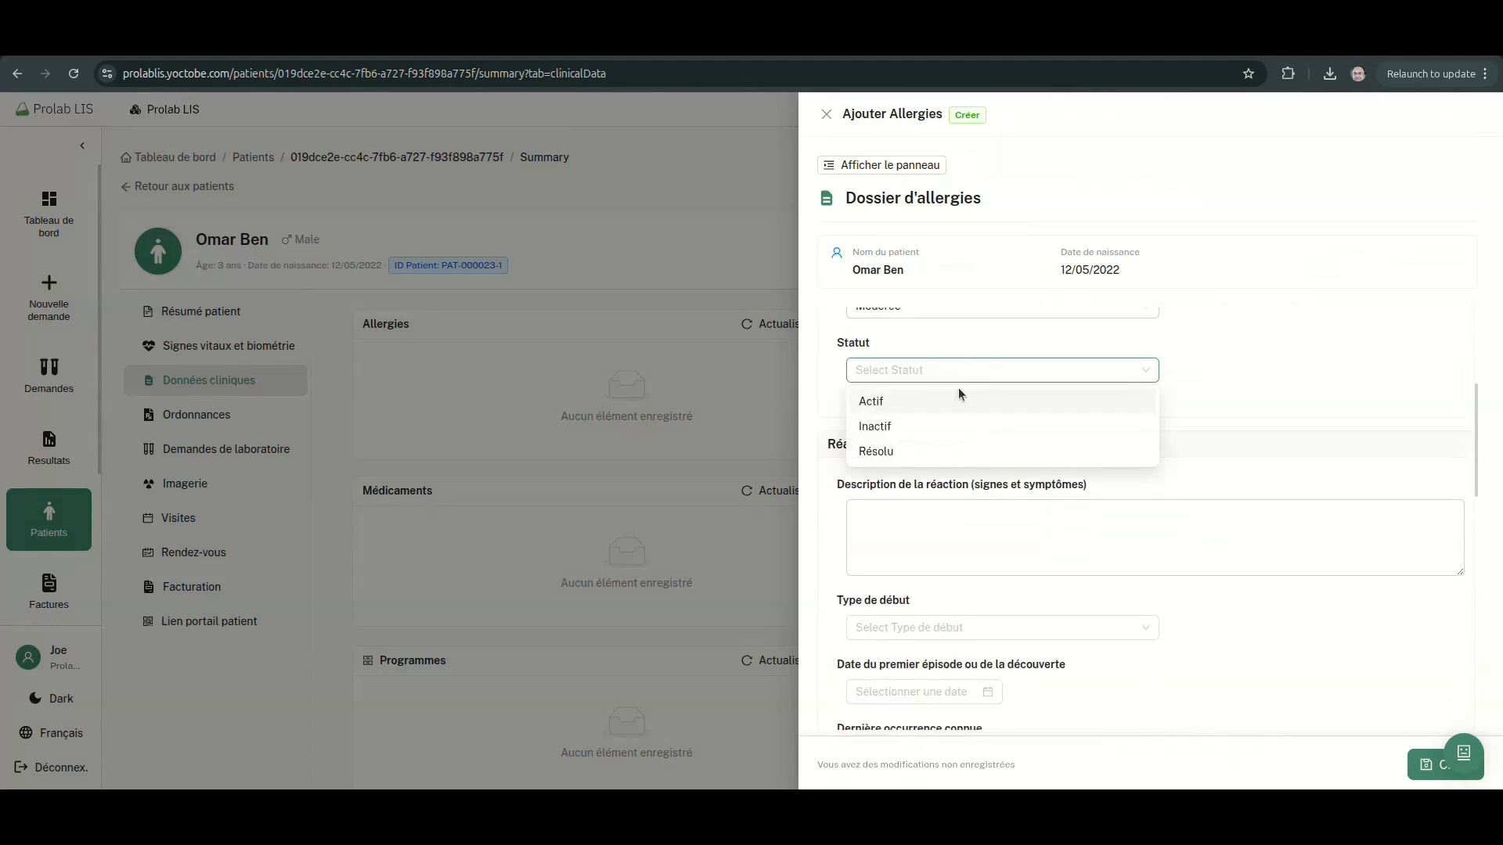
{"action": "left_click", "coordinate": [962, 400]}
{"action": "scroll", "coordinate": [1149, 423], "scroll_direction": "down", "scroll_amount": 2}
{"action": "left_click", "coordinate": [936, 532]}
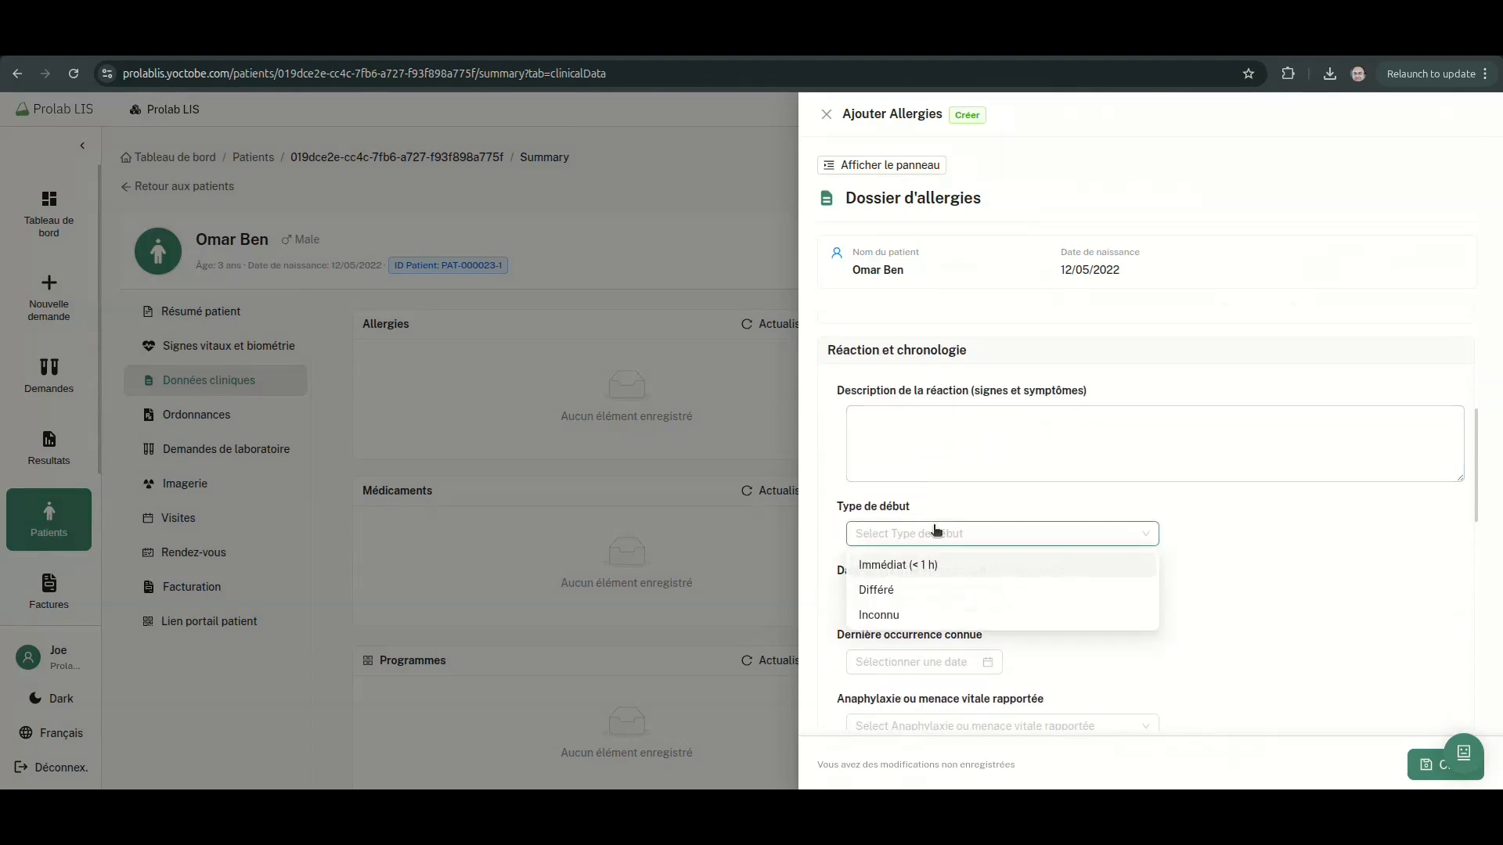
{"action": "left_click", "coordinate": [908, 591]}
{"action": "left_click", "coordinate": [976, 532]}
{"action": "left_click", "coordinate": [905, 614]}
{"action": "scroll", "coordinate": [1205, 565], "scroll_direction": "down", "scroll_amount": 2}
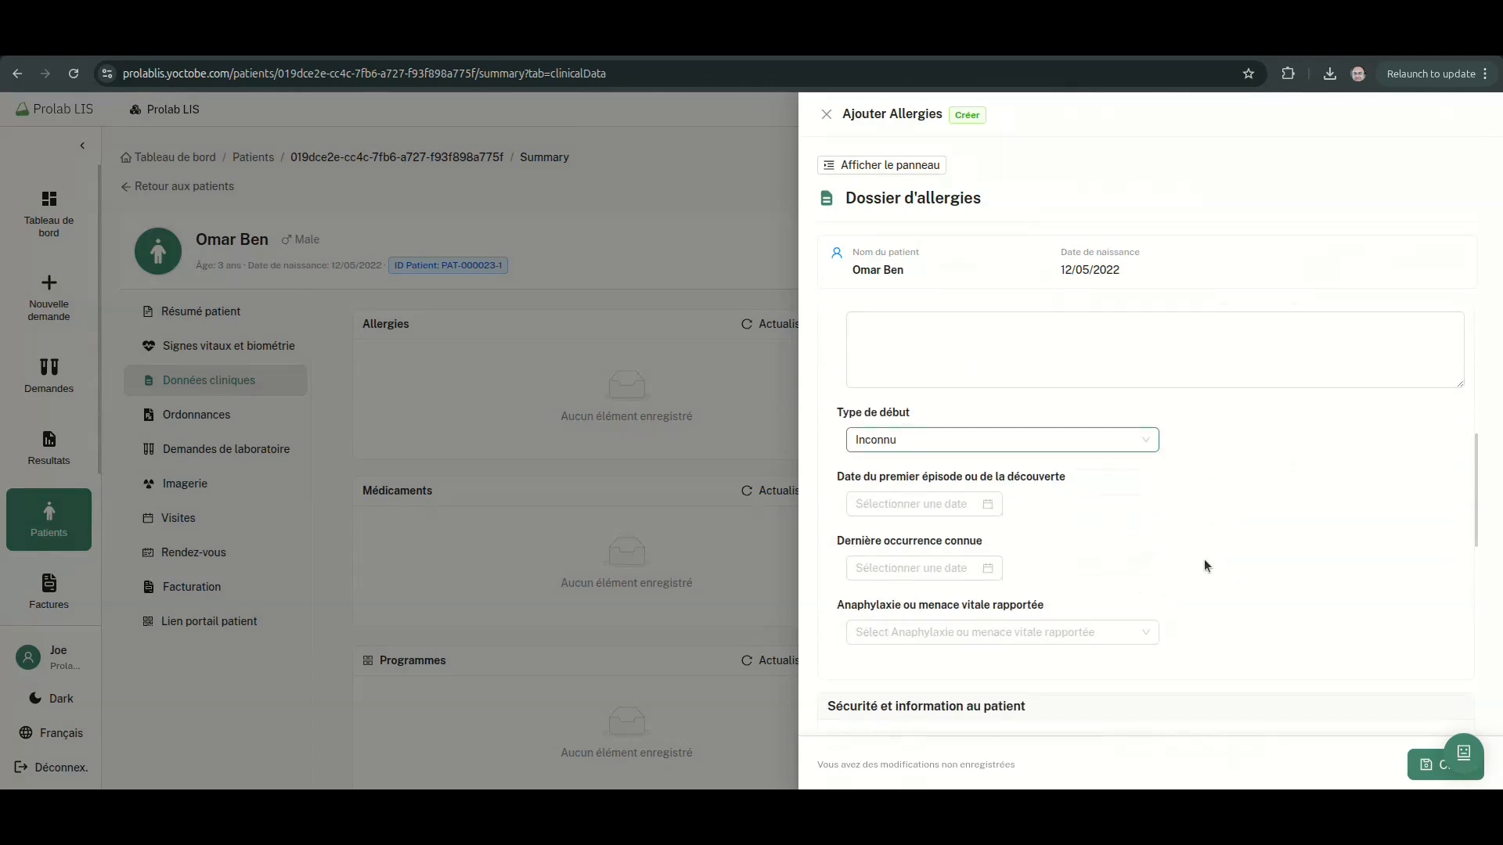
Set the first episode date to 27/08/2022 and last occurrence to 27/04/2026
{"action": "left_click", "coordinate": [892, 503]}
{"action": "left_click", "coordinate": [975, 536]}
{"action": "left_click", "coordinate": [906, 630]}
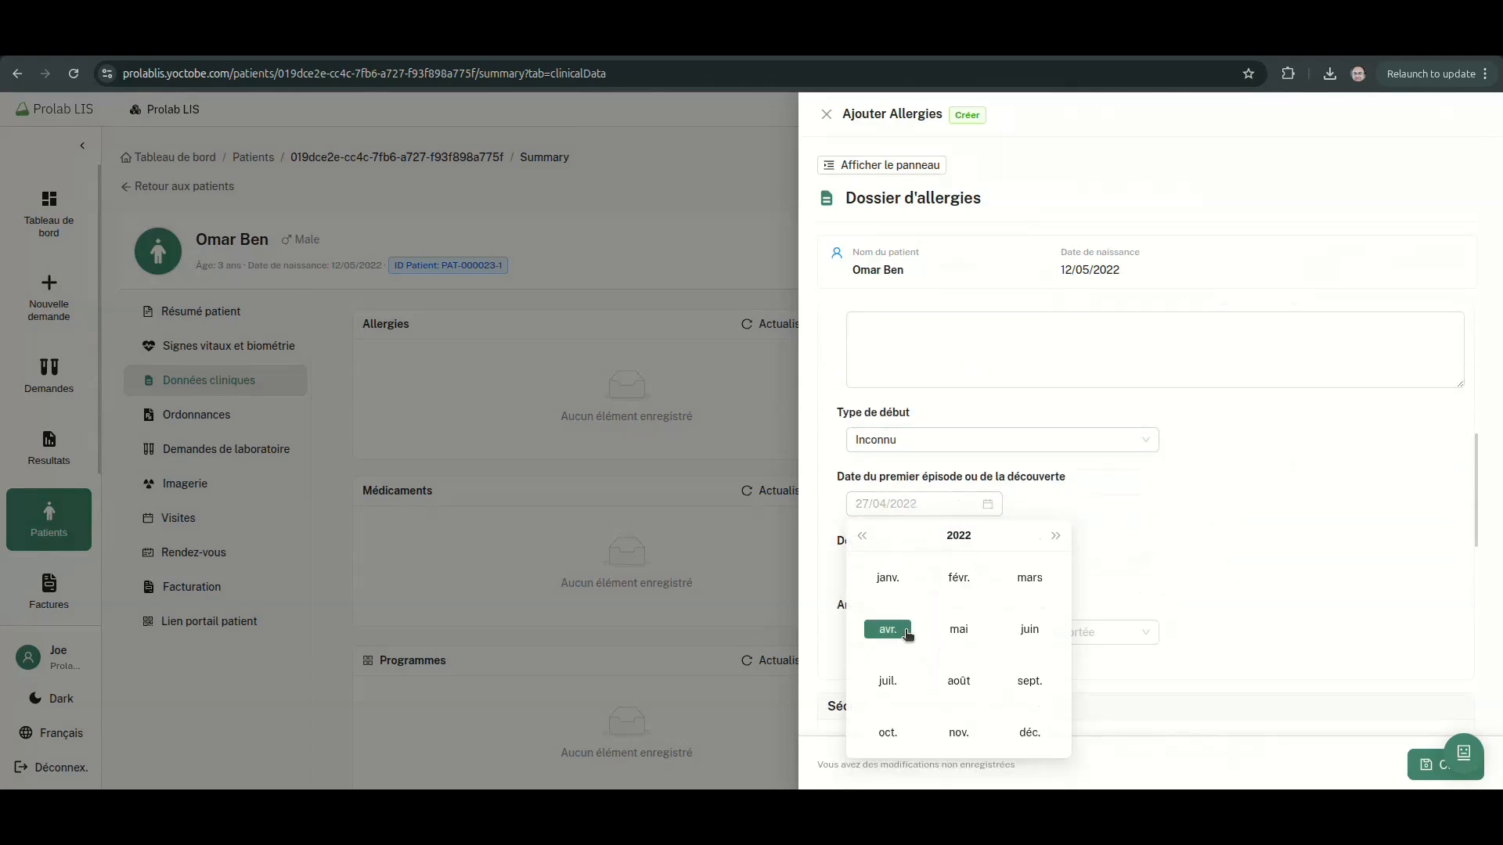
{"action": "left_click", "coordinate": [971, 694]}
{"action": "left_click", "coordinate": [1140, 564]}
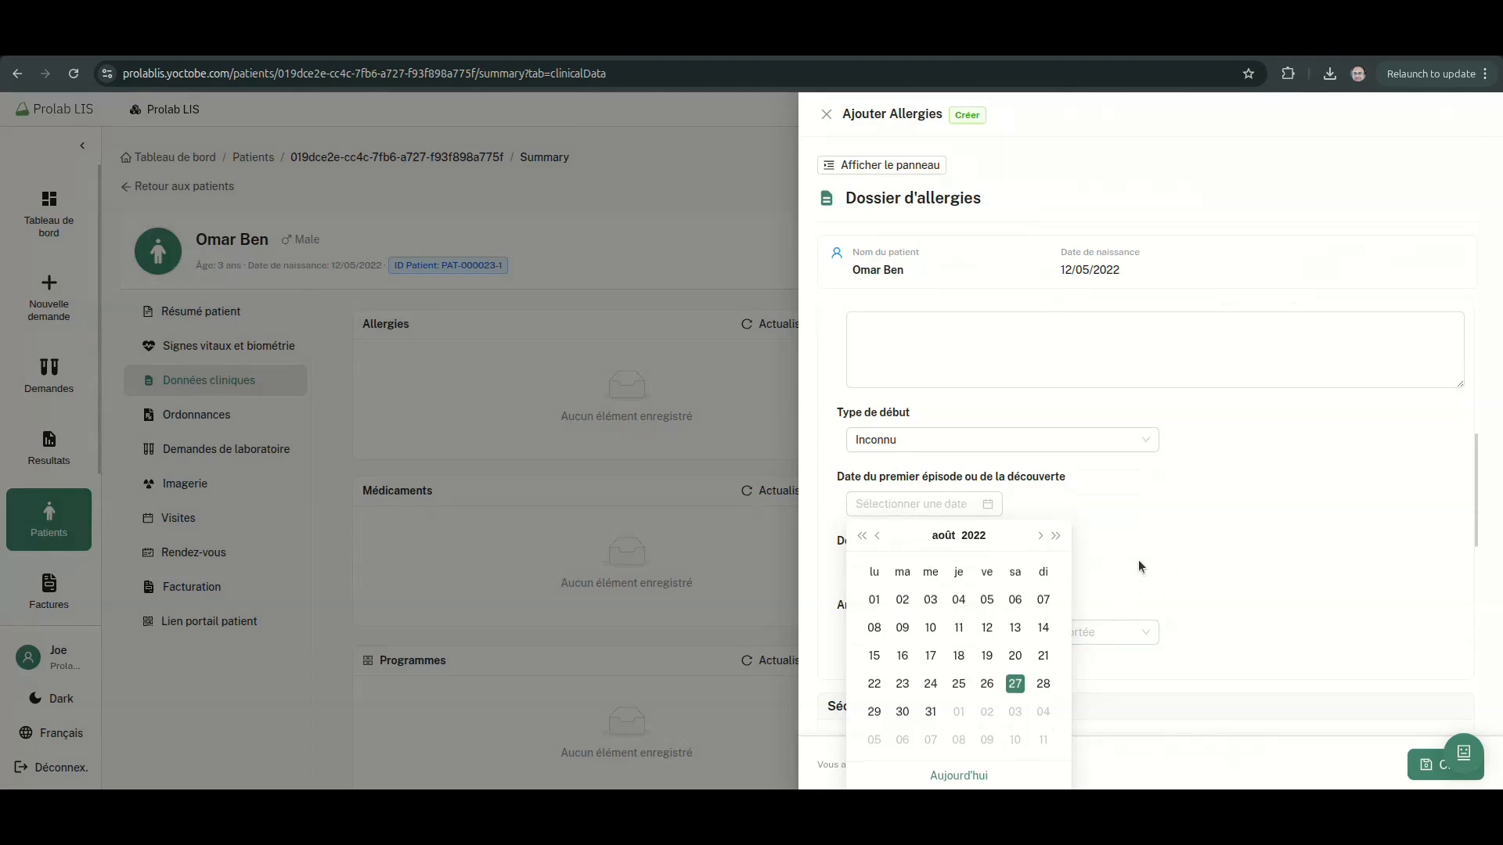
{"action": "left_click", "coordinate": [948, 502]}
{"action": "scroll", "coordinate": [1101, 468], "scroll_direction": "down", "scroll_amount": 3}
{"action": "left_click", "coordinate": [973, 253]}
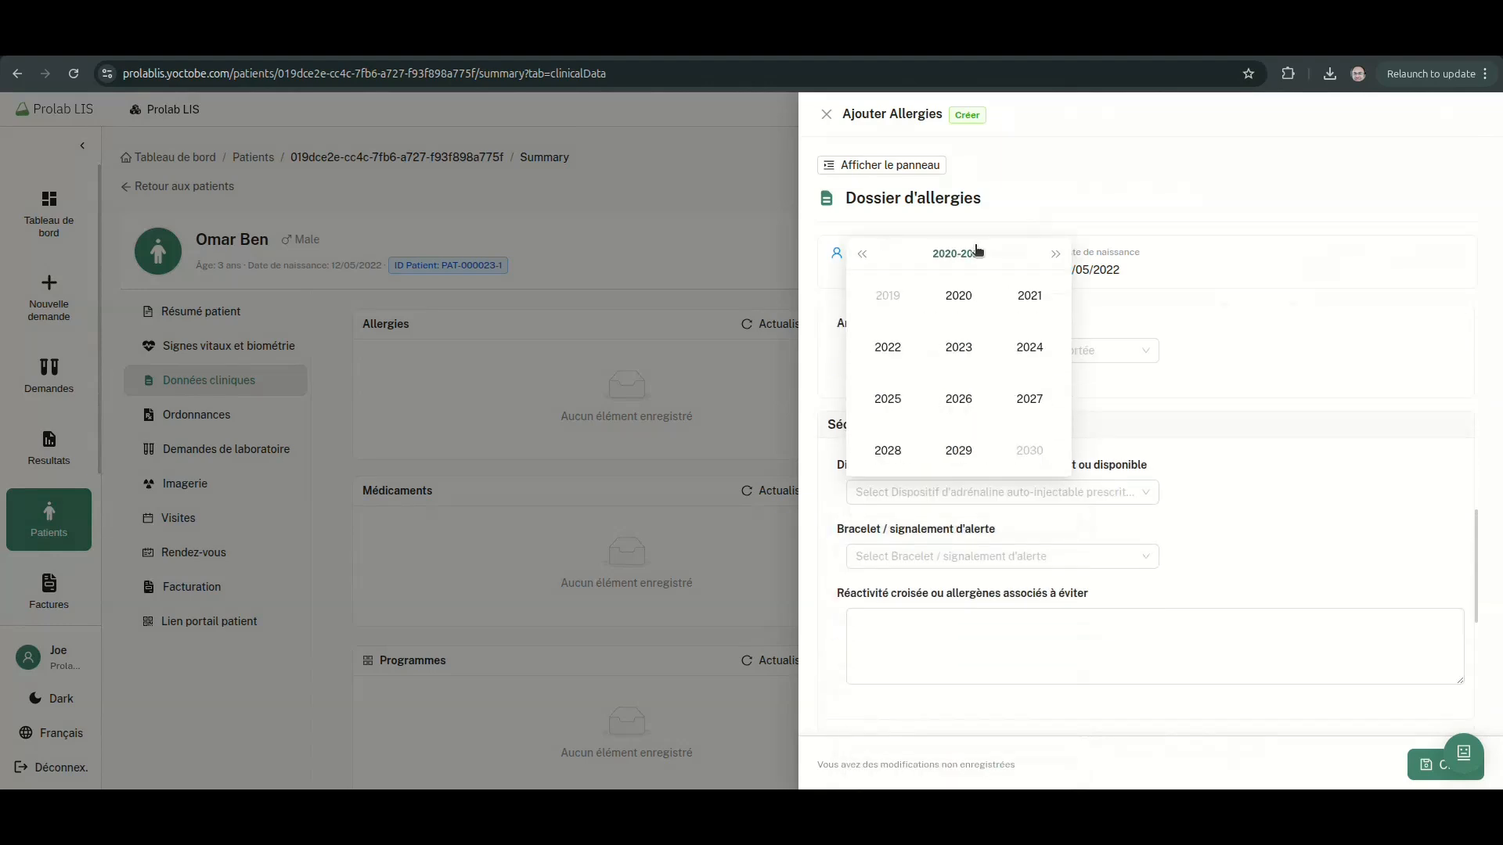
{"action": "left_click", "coordinate": [888, 350]}
{"action": "left_click", "coordinate": [1017, 406]}
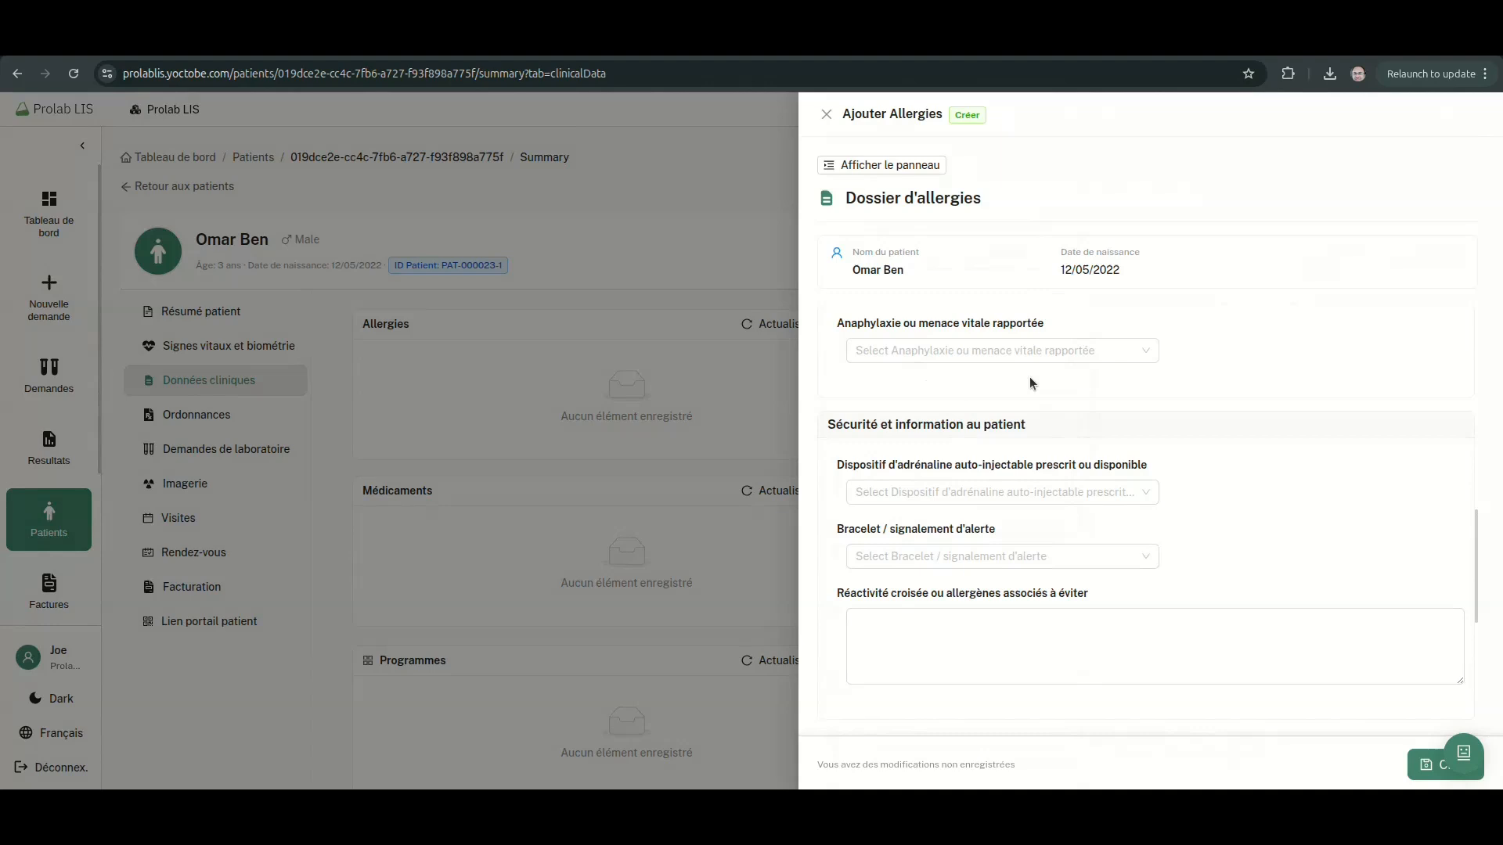
{"action": "scroll", "coordinate": [1030, 377], "scroll_direction": "up", "scroll_amount": 3}
{"action": "left_click", "coordinate": [952, 474]}
{"action": "left_click", "coordinate": [963, 748]}
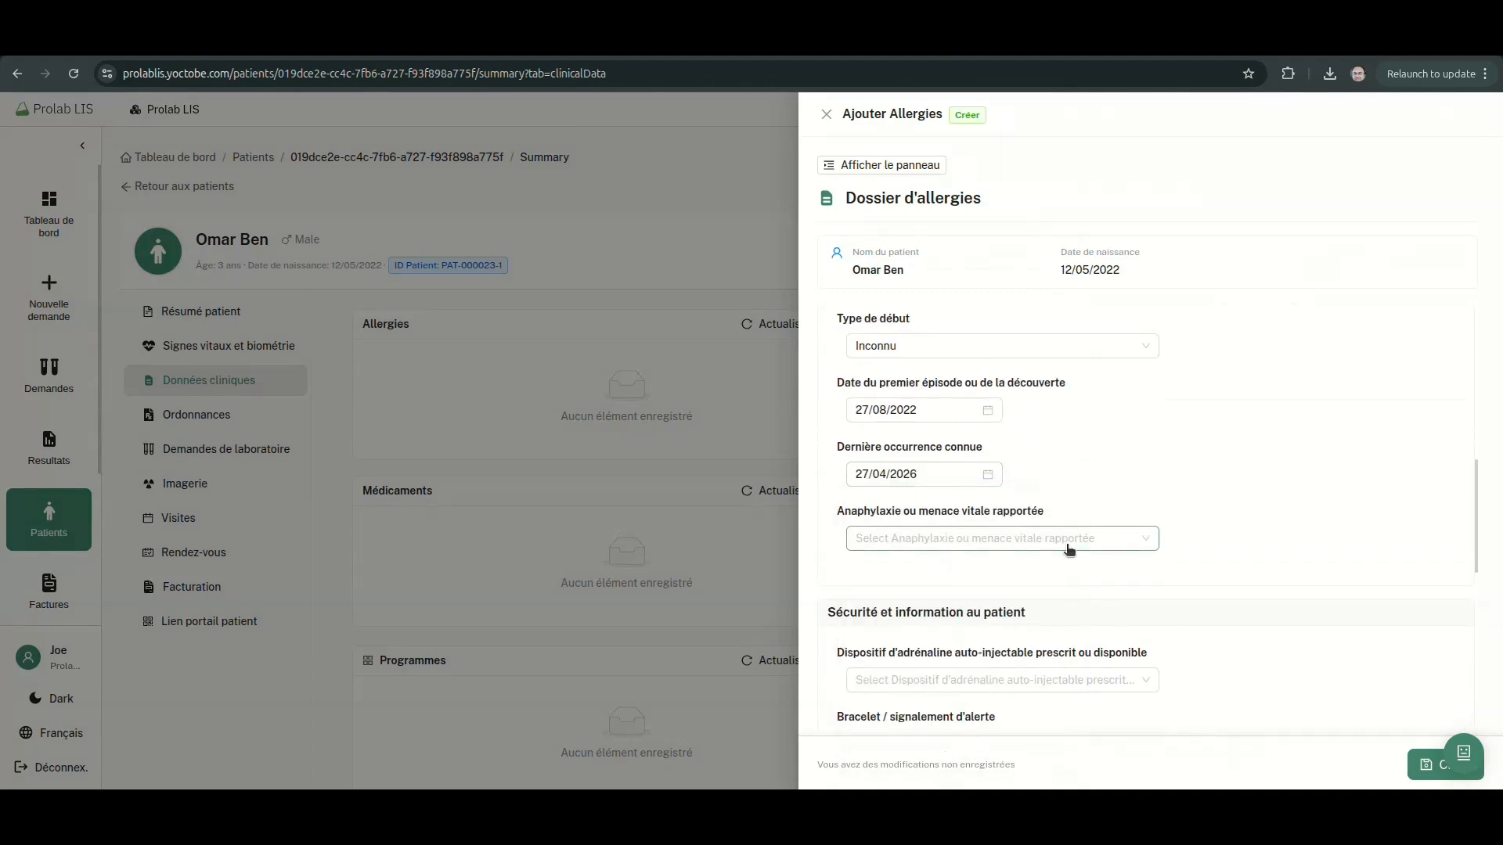
Mark anaphylaxis as Oui, with auto-injector device and alert bracelet both Non
{"action": "left_click", "coordinate": [1069, 550]}
{"action": "left_click", "coordinate": [1000, 597]}
{"action": "scroll", "coordinate": [1020, 374], "scroll_direction": "down", "scroll_amount": 3}
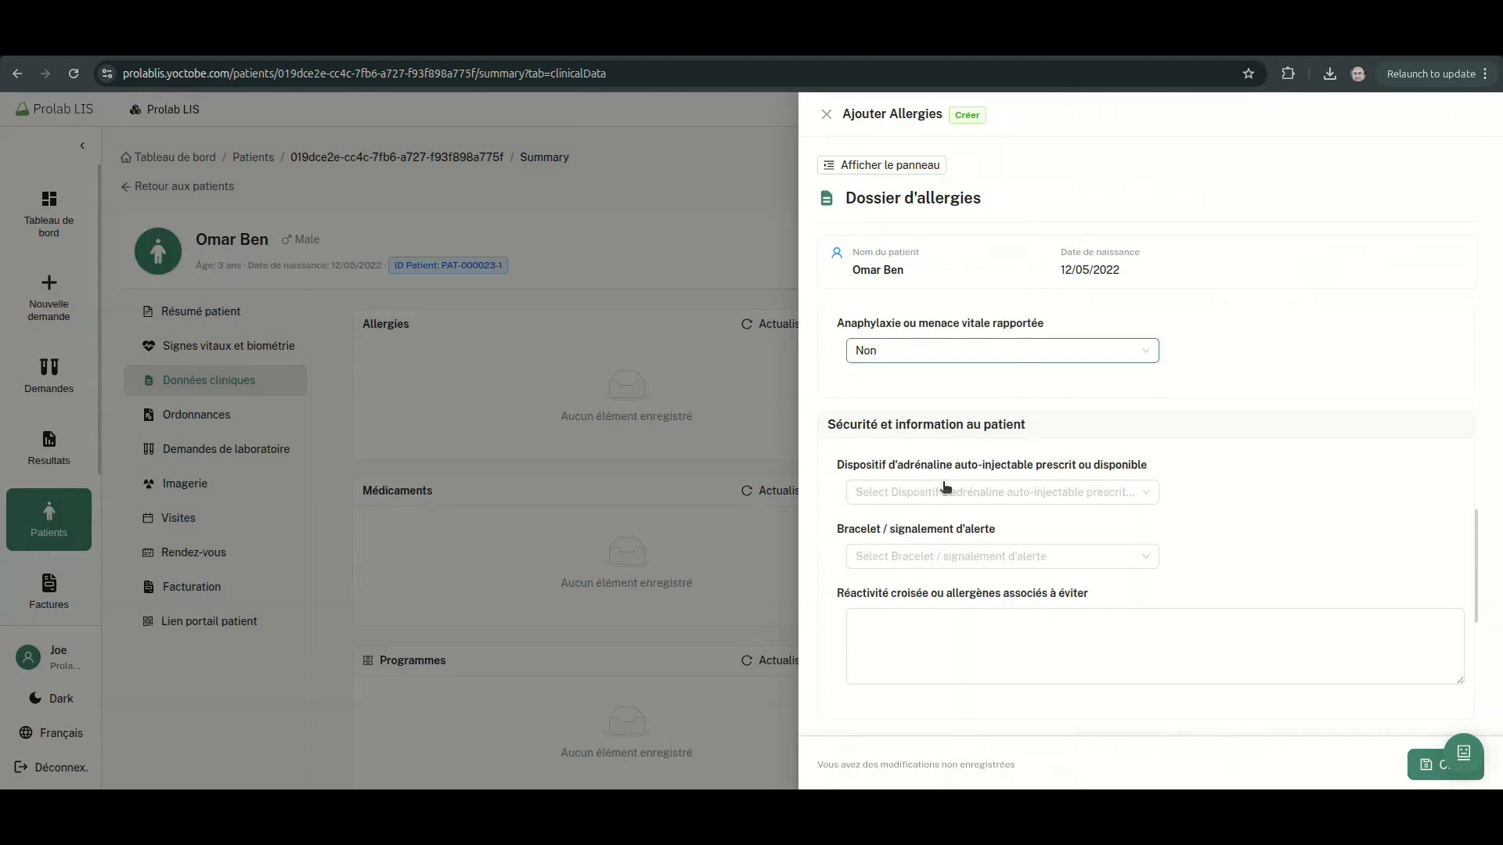
{"action": "left_click", "coordinate": [944, 492]}
{"action": "left_click", "coordinate": [936, 350]}
{"action": "left_click", "coordinate": [908, 384]}
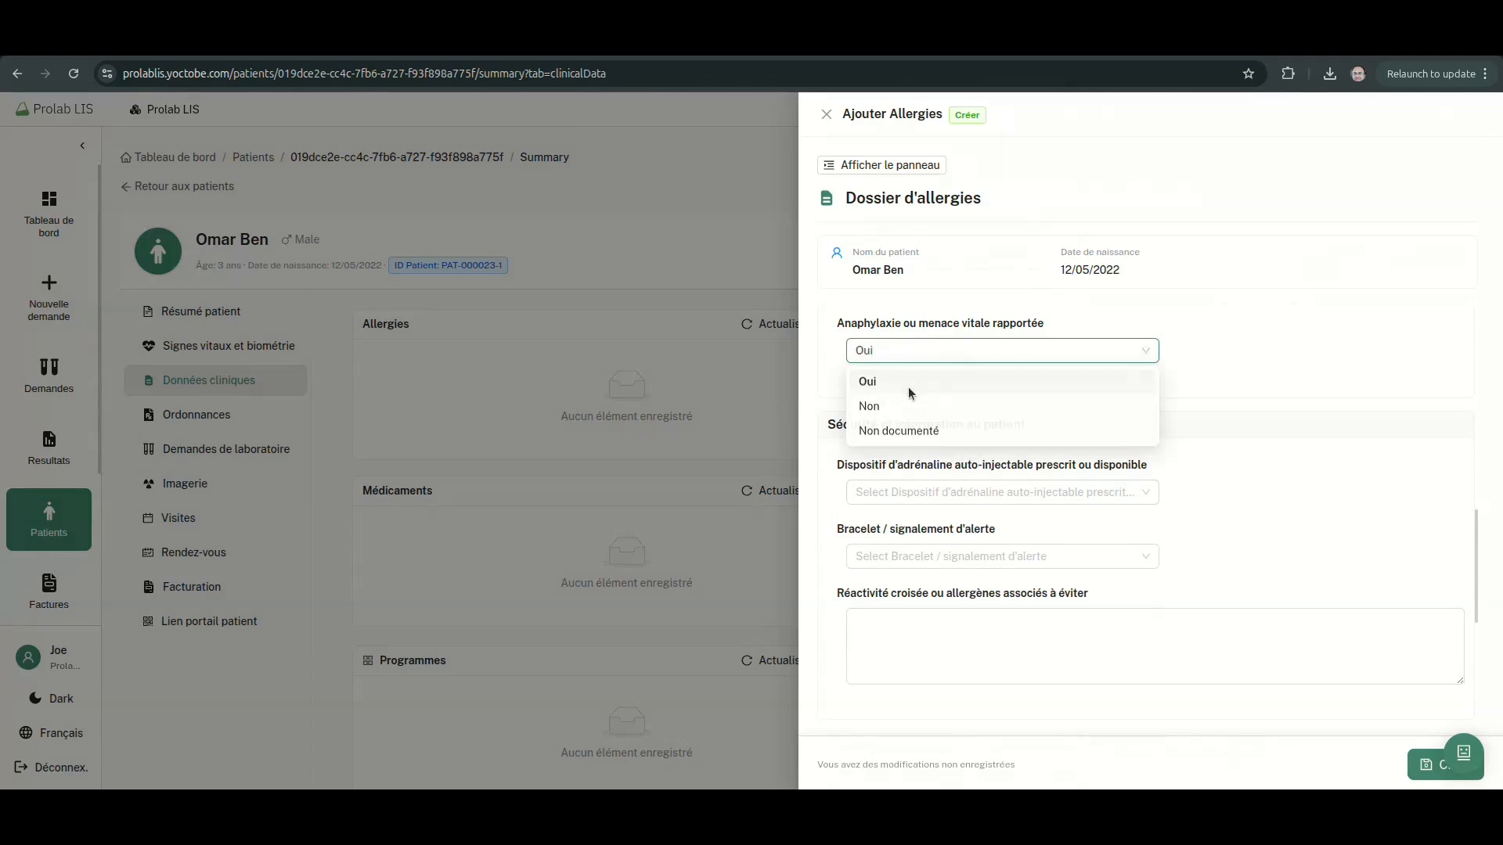
{"action": "left_click", "coordinate": [924, 494]}
{"action": "left_click", "coordinate": [919, 550]}
{"action": "left_click", "coordinate": [925, 557]}
{"action": "left_click", "coordinate": [917, 615]}
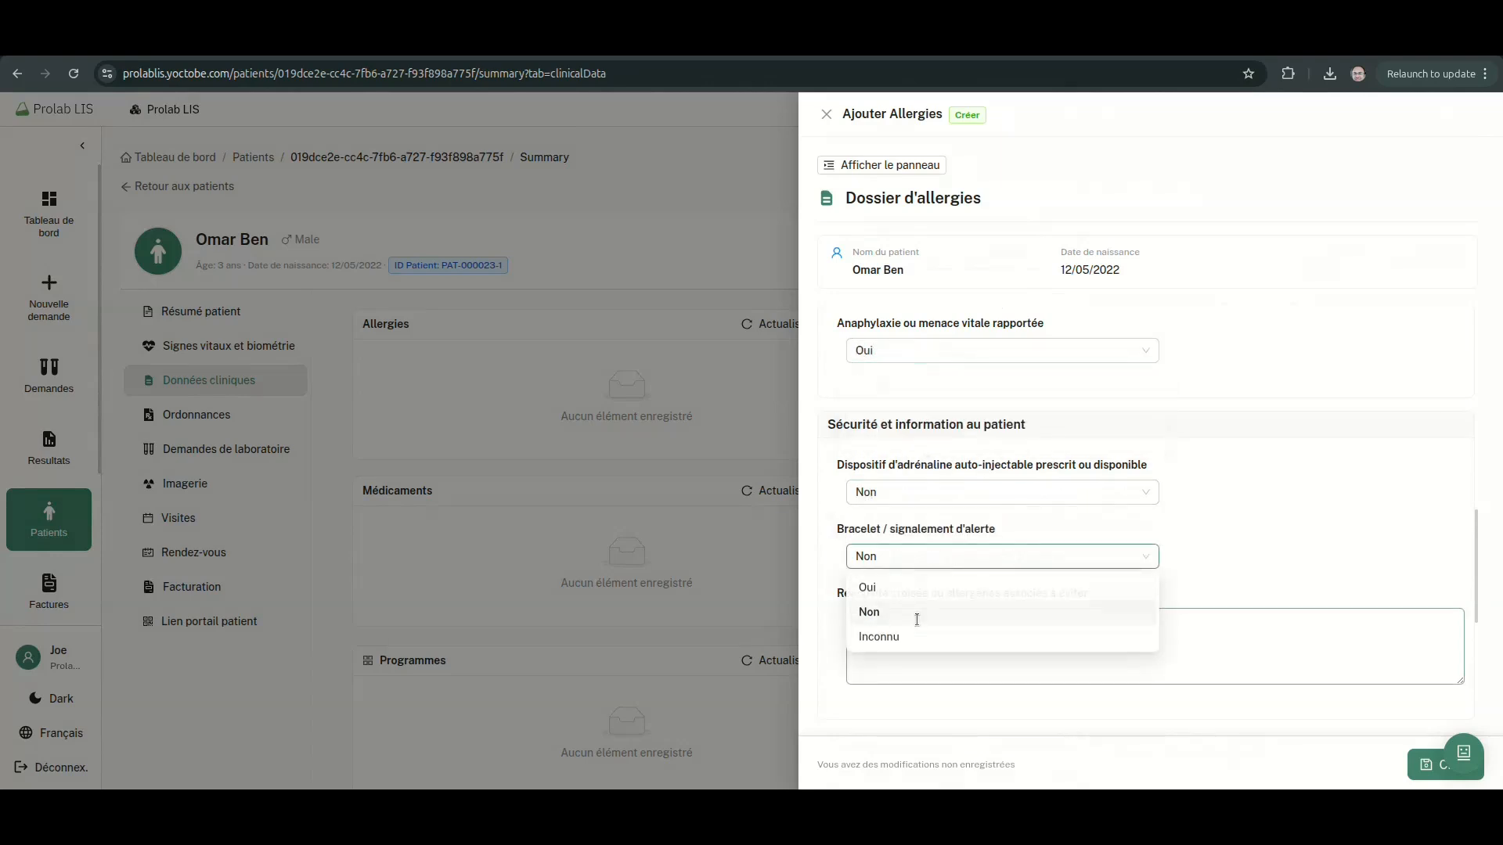
Set the information source to Proche / famille and save the allergy record
{"action": "scroll", "coordinate": [1258, 681], "scroll_direction": "down", "scroll_amount": 5}
{"action": "left_click", "coordinate": [946, 434]}
{"action": "left_click", "coordinate": [952, 469]}
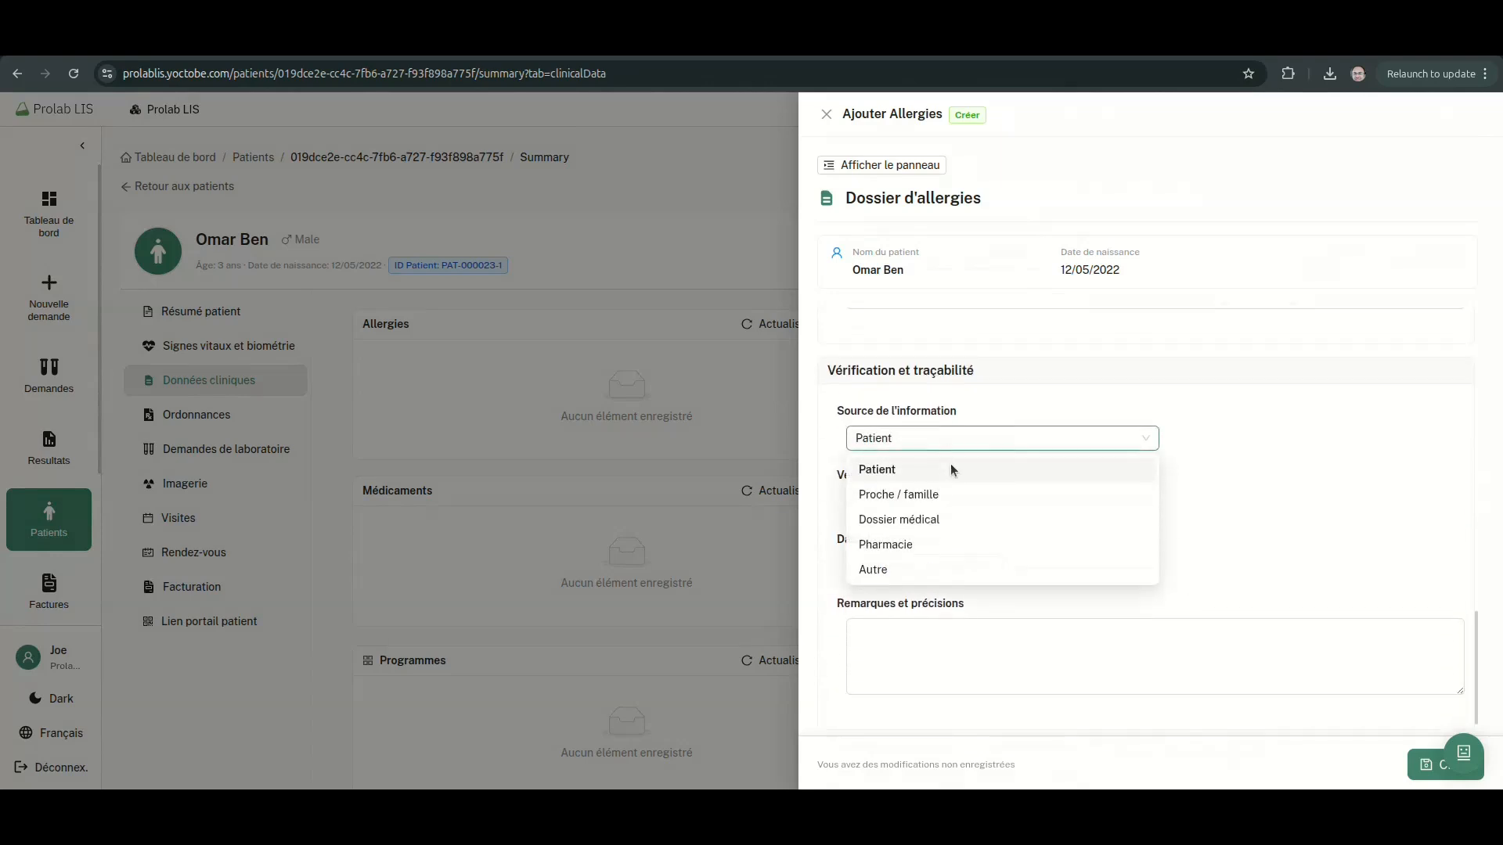
{"action": "left_click", "coordinate": [946, 504]}
{"action": "left_click", "coordinate": [868, 451]}
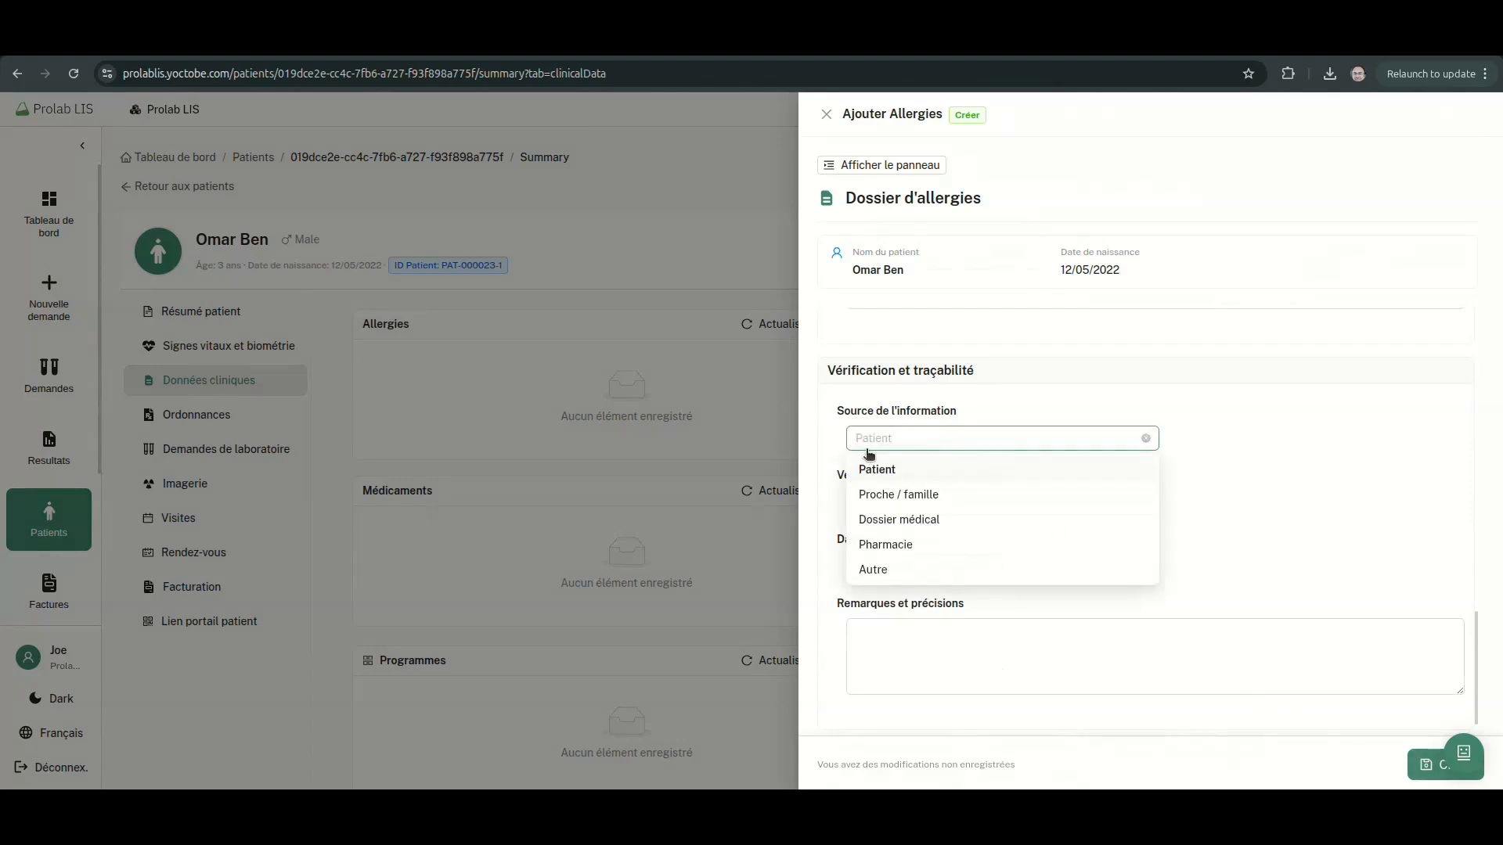
{"action": "left_click", "coordinate": [893, 502]}
{"action": "left_click", "coordinate": [1433, 771]}
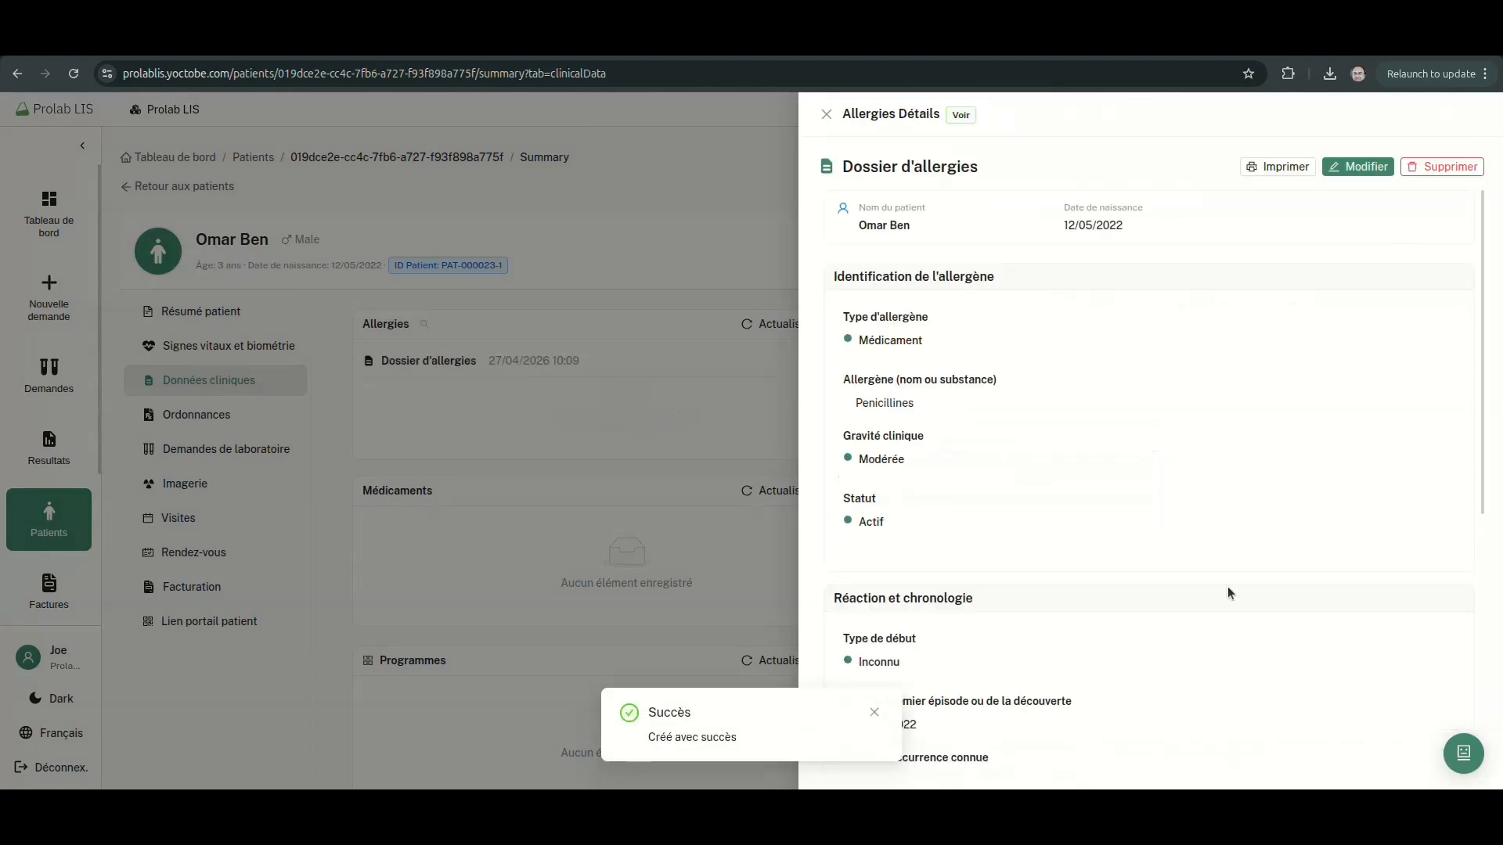
Check the saved allergy record in print preview and close its details
{"action": "scroll", "coordinate": [1227, 593], "scroll_direction": "down", "scroll_amount": 5}
{"action": "scroll", "coordinate": [1227, 585], "scroll_direction": "up", "scroll_amount": 6}
{"action": "left_click", "coordinate": [1290, 169]}
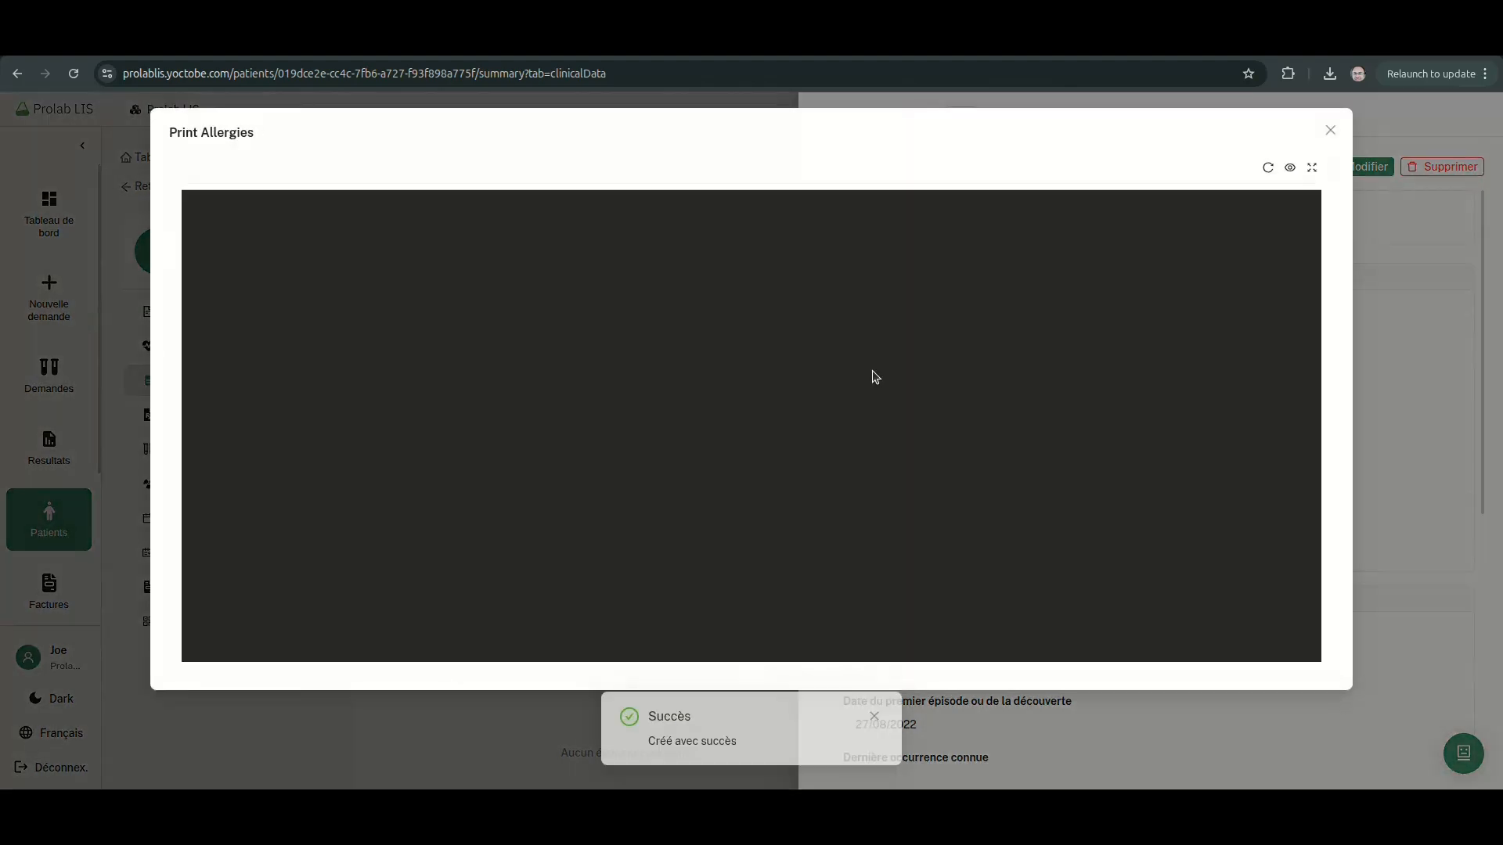
{"action": "scroll", "coordinate": [758, 420], "scroll_direction": "down", "scroll_amount": 2}
{"action": "scroll", "coordinate": [758, 419], "scroll_direction": "up", "scroll_amount": 2}
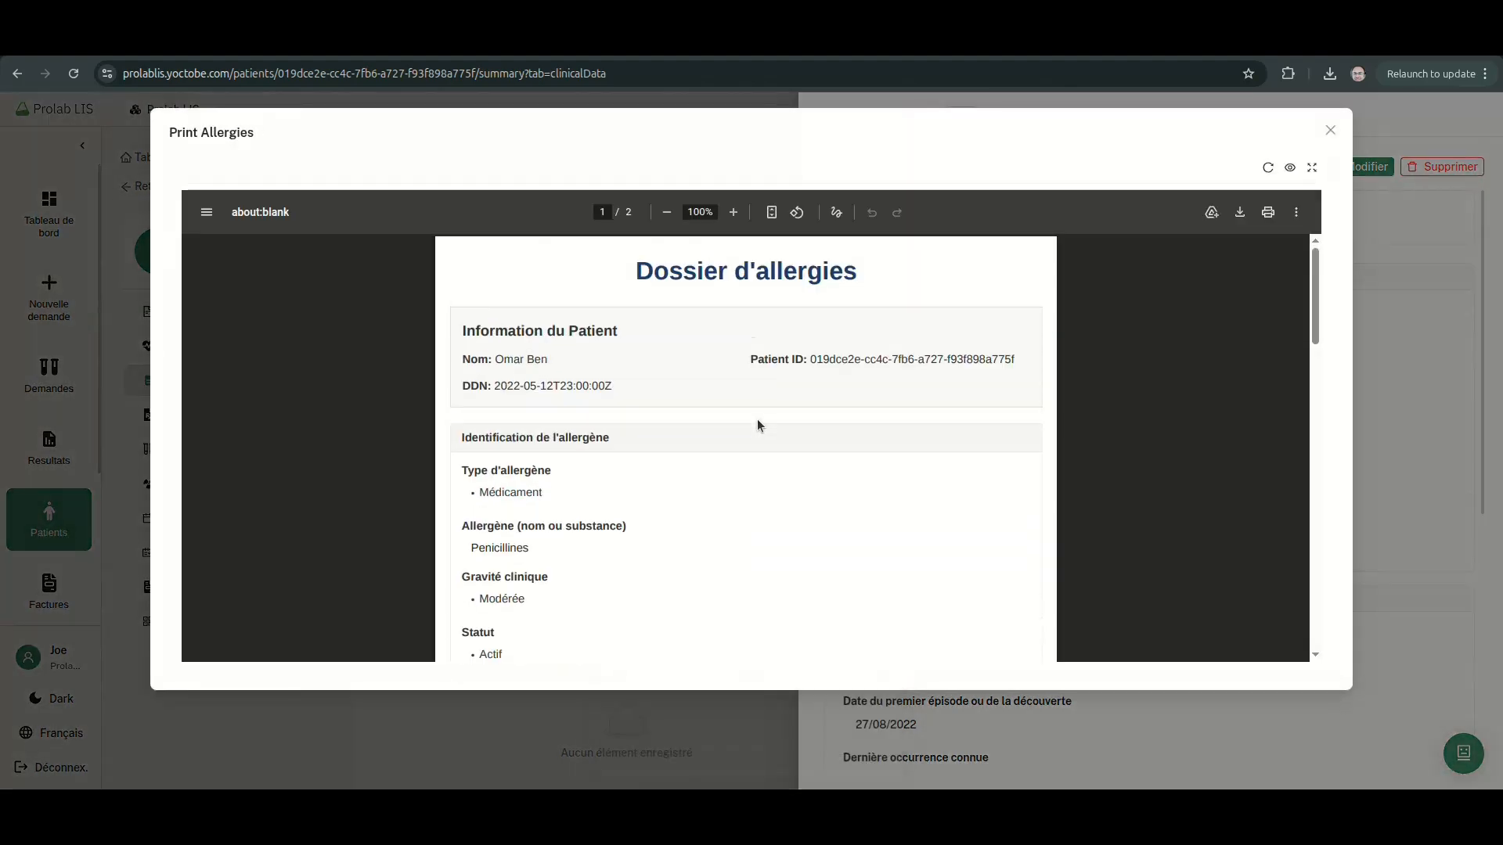
{"action": "scroll", "coordinate": [758, 419], "scroll_direction": "down", "scroll_amount": 10}
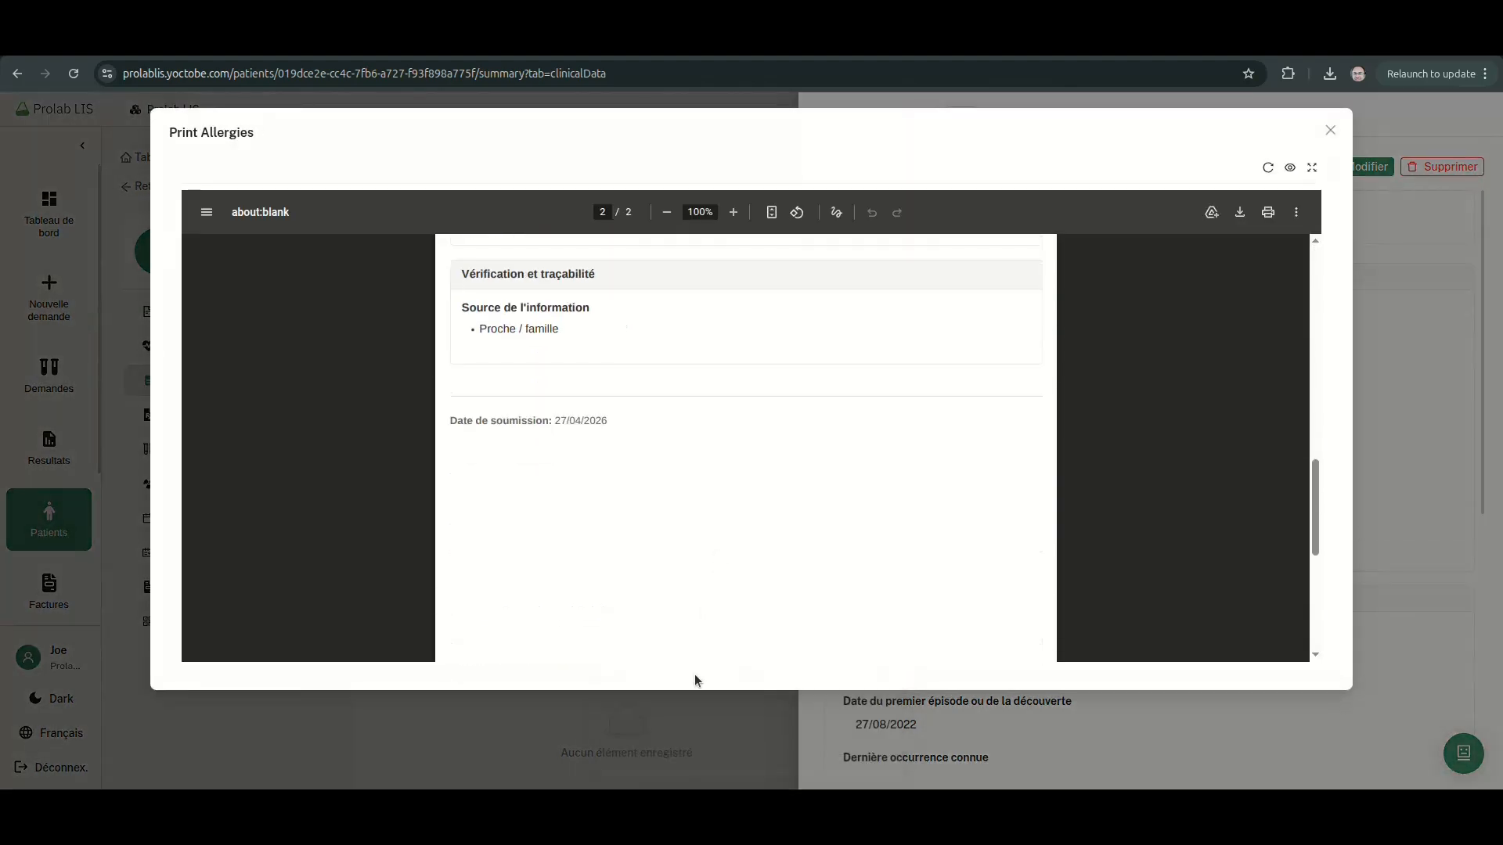
{"action": "left_click", "coordinate": [809, 709]}
{"action": "scroll", "coordinate": [1032, 530], "scroll_direction": "down", "scroll_amount": 6}
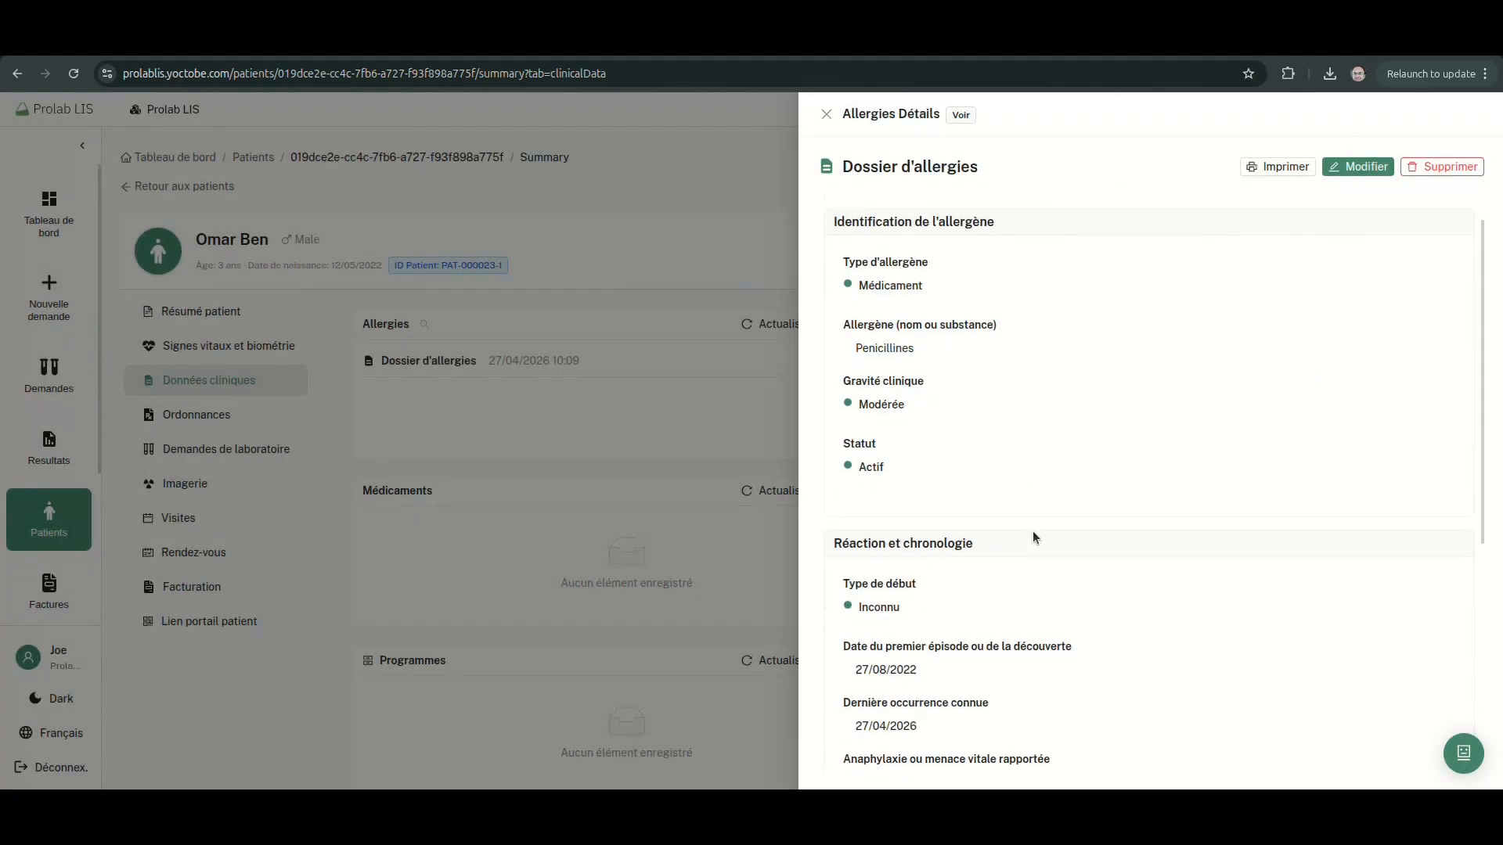
{"action": "left_click", "coordinate": [748, 524]}
{"action": "left_click", "coordinate": [436, 360]}
{"action": "left_click", "coordinate": [875, 462]}
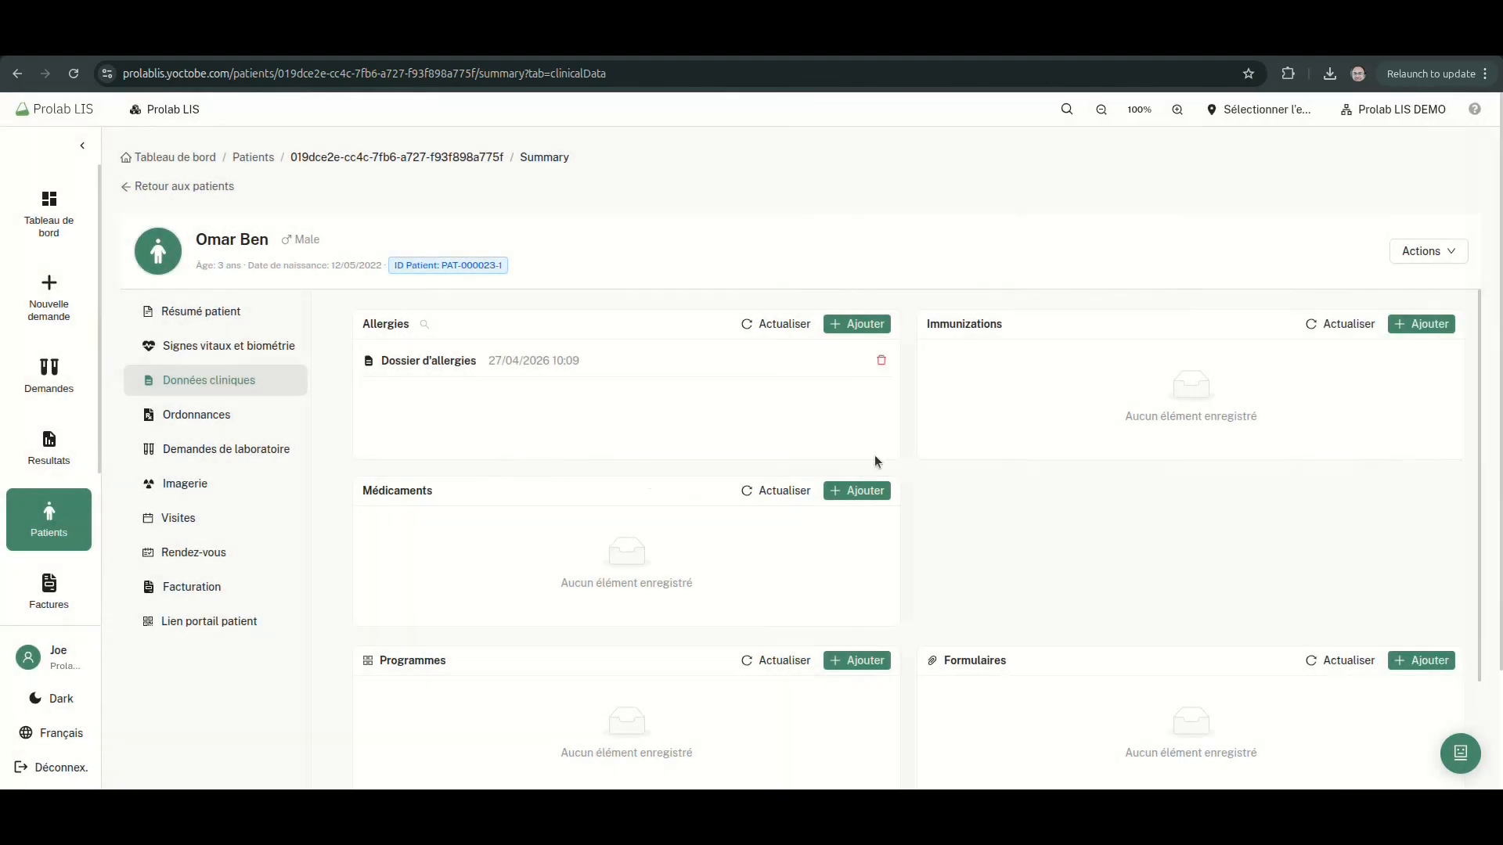
Add a Carnet de vaccination record with the series set to Série en cours
{"action": "left_click", "coordinate": [1443, 325]}
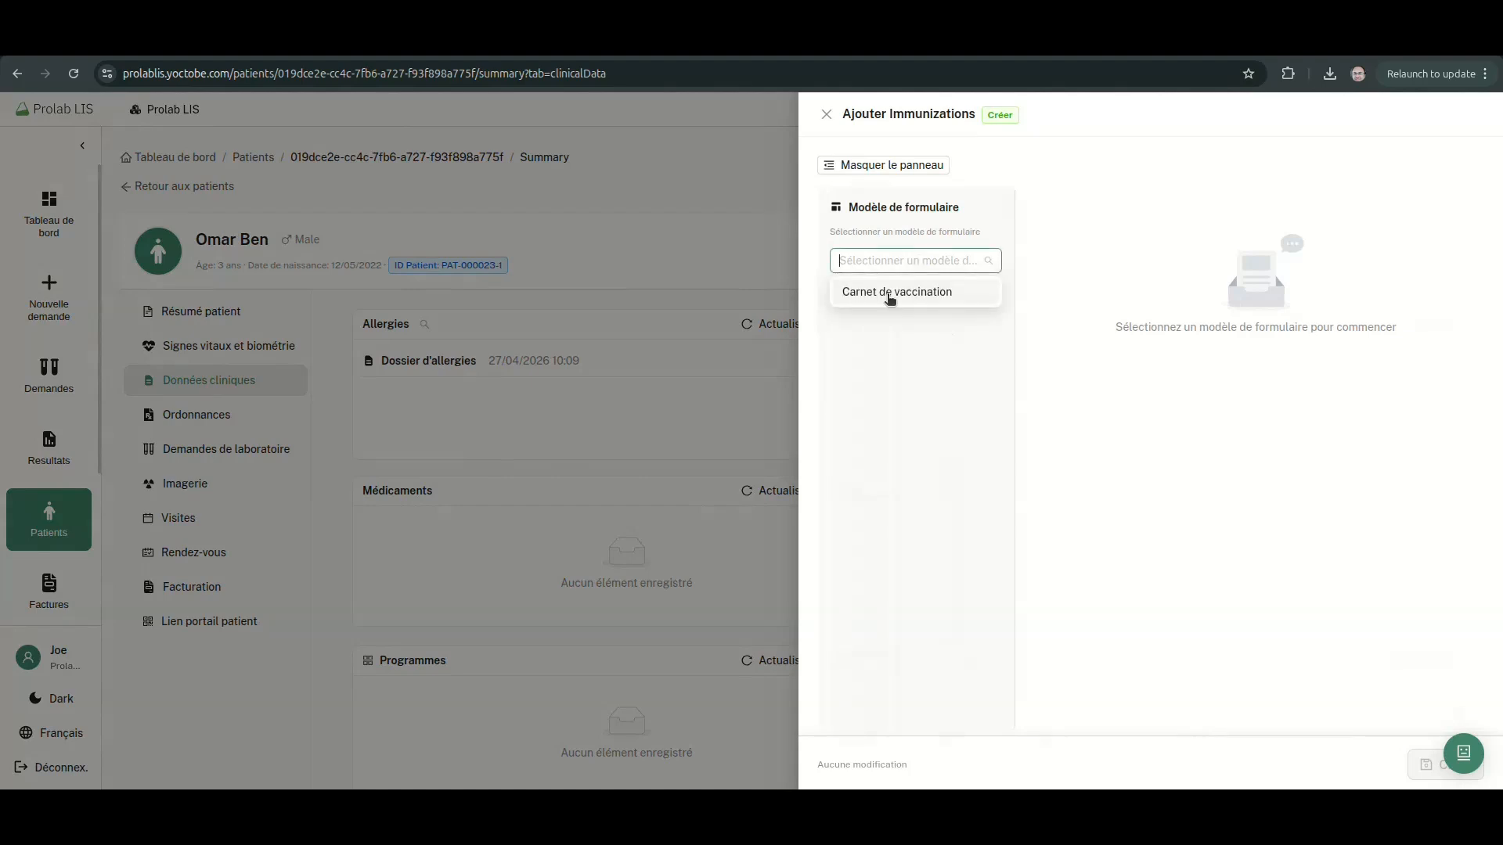
{"action": "left_click", "coordinate": [889, 294]}
{"action": "left_click", "coordinate": [1178, 587]}
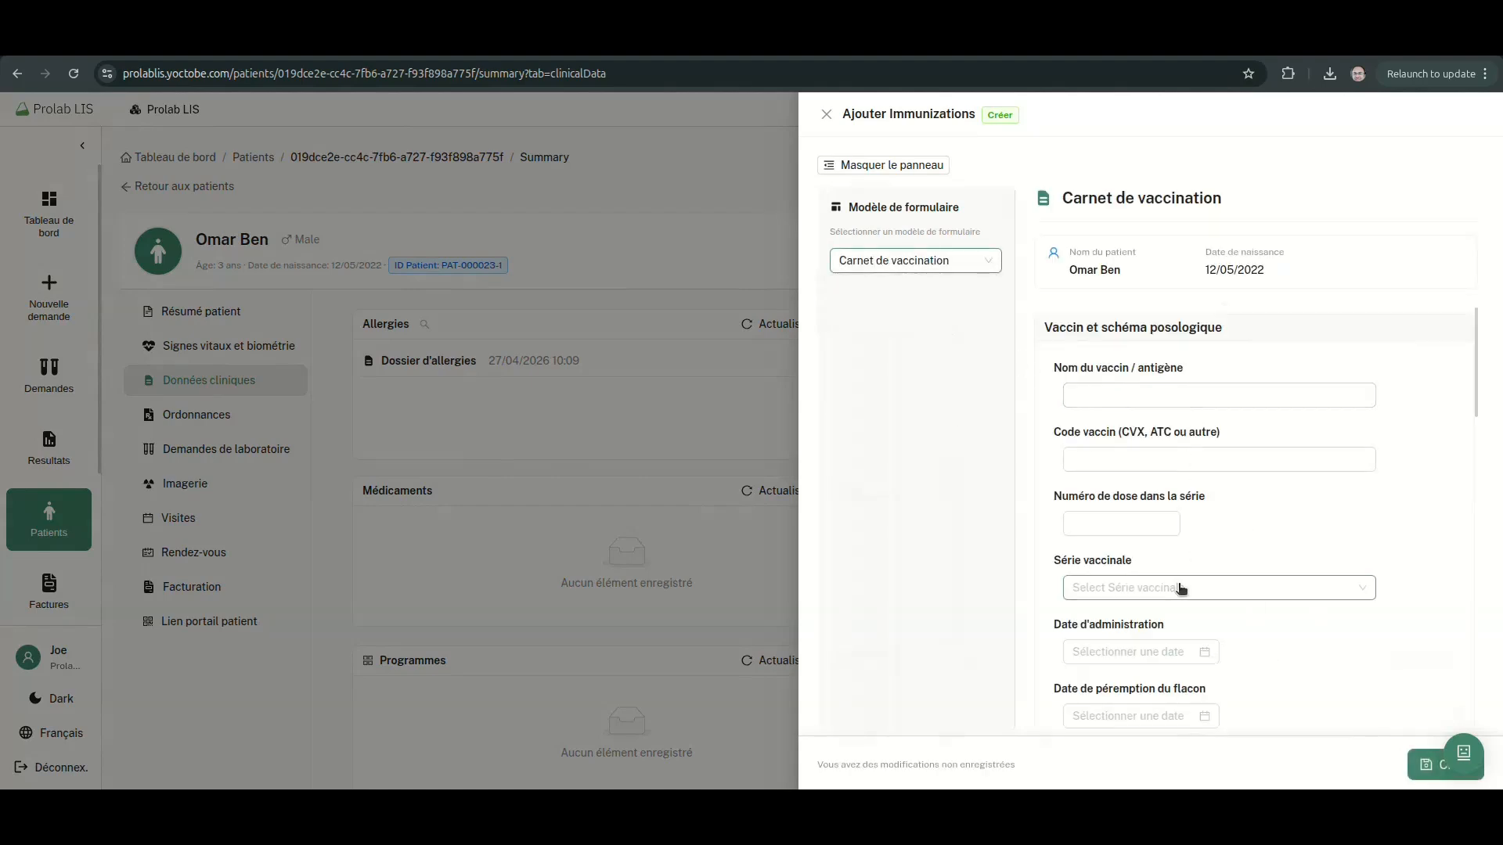
{"action": "left_click", "coordinate": [1221, 623]}
{"action": "left_click", "coordinate": [1436, 765]}
Review the saved vaccination record in edit and print preview, then close it
{"action": "left_click", "coordinate": [1353, 164]}
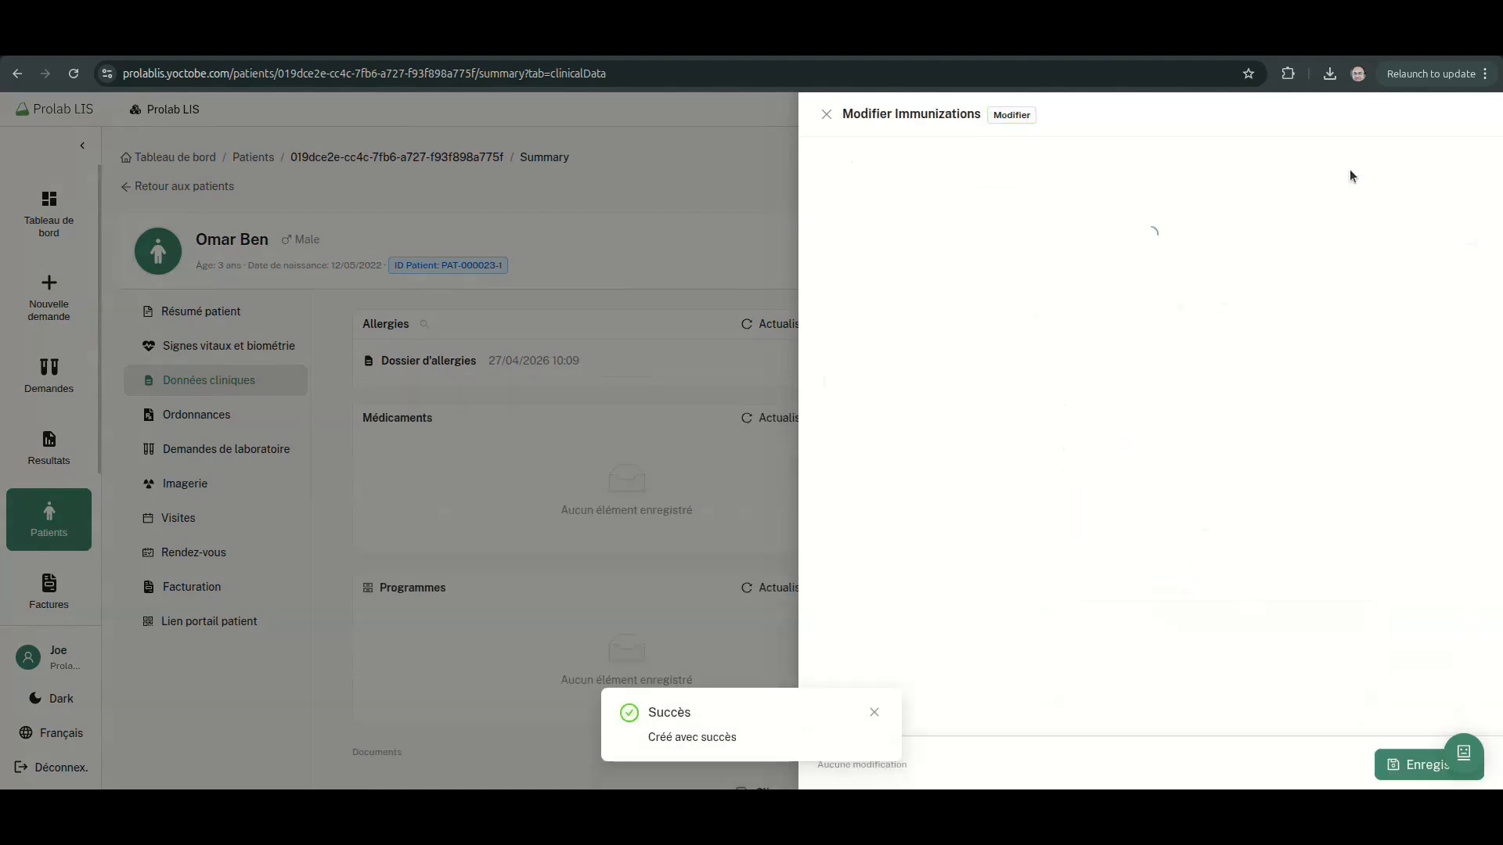
{"action": "scroll", "coordinate": [1274, 432], "scroll_direction": "down", "scroll_amount": 1}
{"action": "scroll", "coordinate": [1276, 434], "scroll_direction": "down", "scroll_amount": 4}
{"action": "left_click", "coordinate": [1457, 167]}
{"action": "left_click", "coordinate": [1276, 167]}
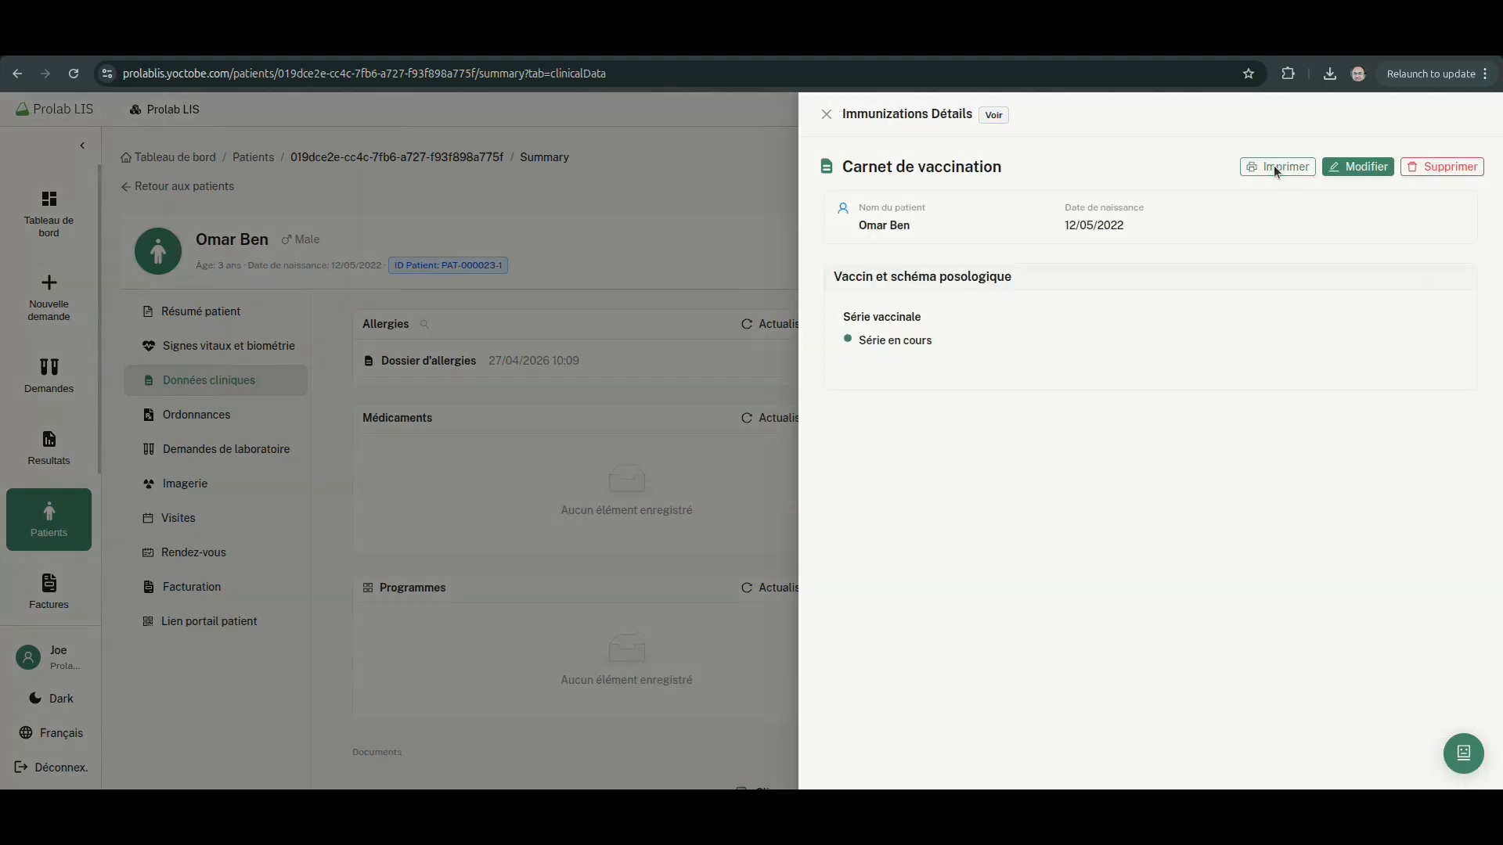
{"action": "left_click", "coordinate": [1456, 386]}
{"action": "left_click", "coordinate": [754, 462]}
{"action": "scroll", "coordinate": [987, 454], "scroll_direction": "down", "scroll_amount": 2}
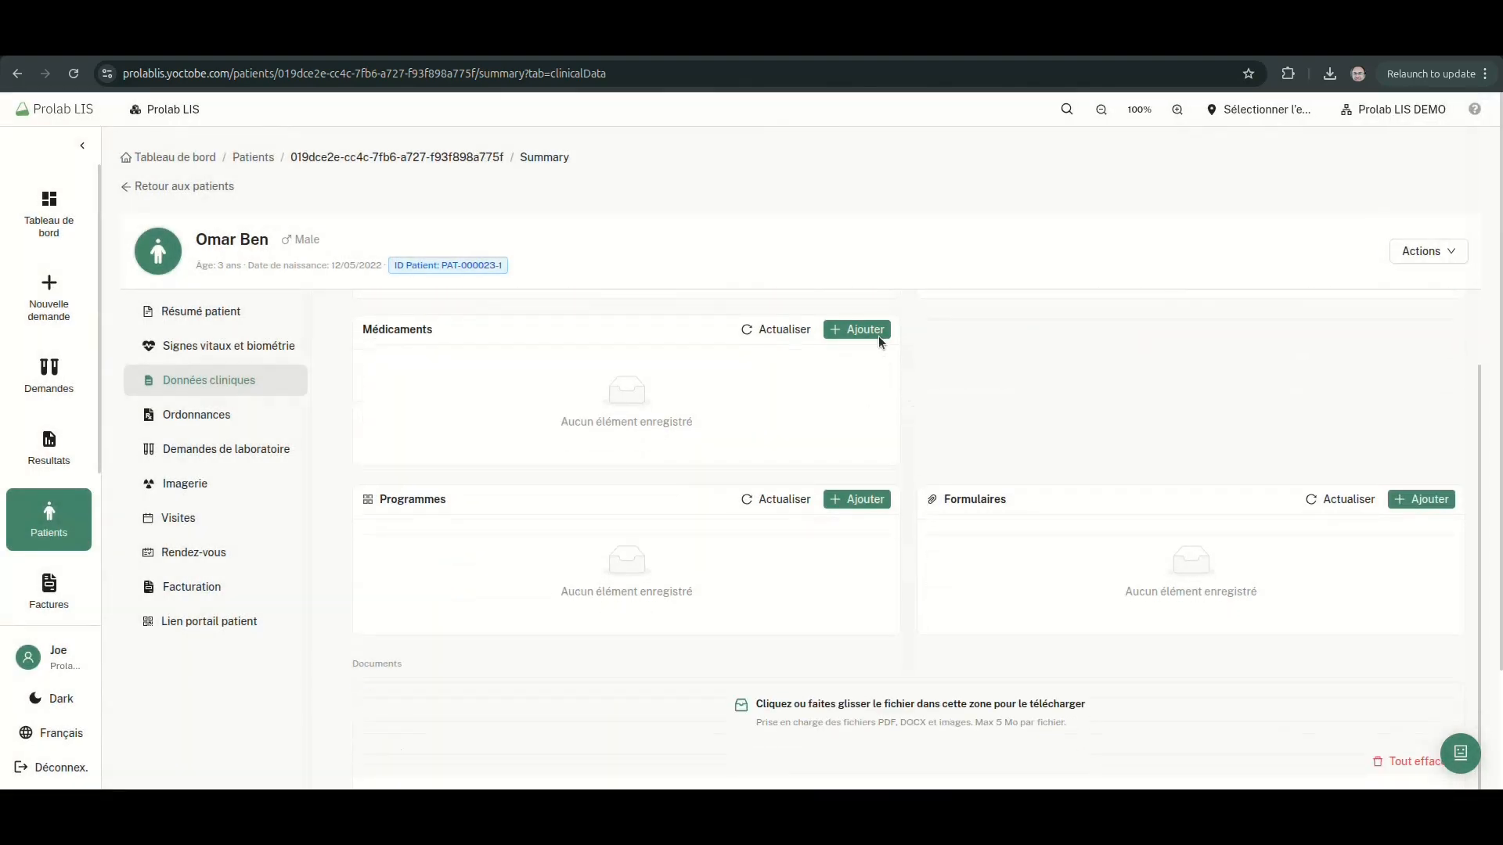
Add and save a Liste de médicaments du patient entry
{"action": "left_click", "coordinate": [878, 336]}
{"action": "left_click", "coordinate": [912, 260]}
{"action": "left_click", "coordinate": [911, 294]}
{"action": "scroll", "coordinate": [1131, 490], "scroll_direction": "down", "scroll_amount": 5}
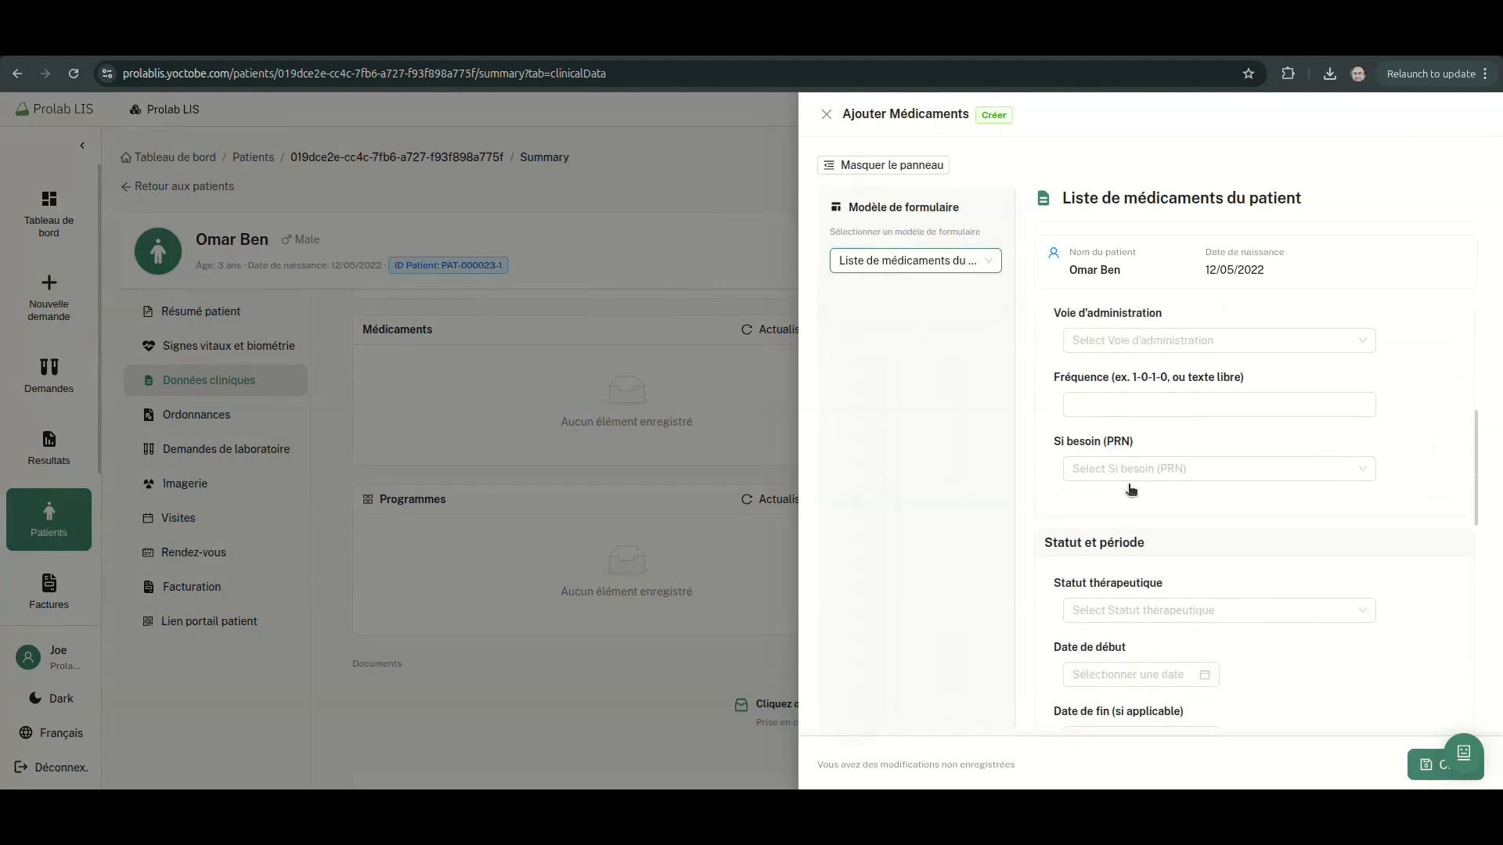
{"action": "left_click", "coordinate": [1430, 770]}
{"action": "left_click", "coordinate": [698, 640]}
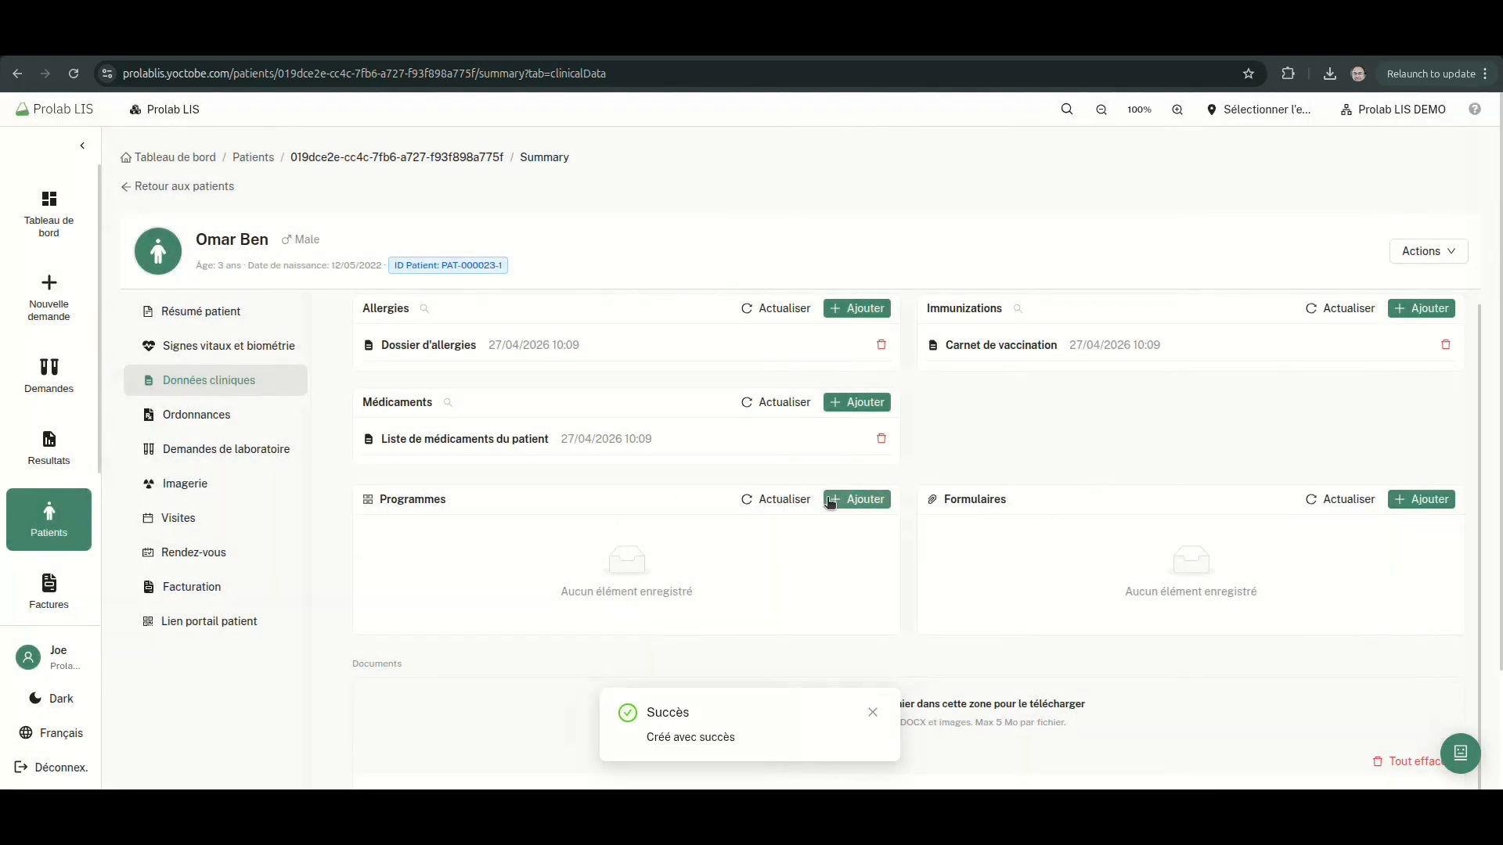
Add a Programme de soins entry with status En pause
{"action": "left_click", "coordinate": [852, 501]}
{"action": "left_click", "coordinate": [912, 260]}
{"action": "left_click", "coordinate": [893, 293]}
{"action": "left_click", "coordinate": [1116, 587]}
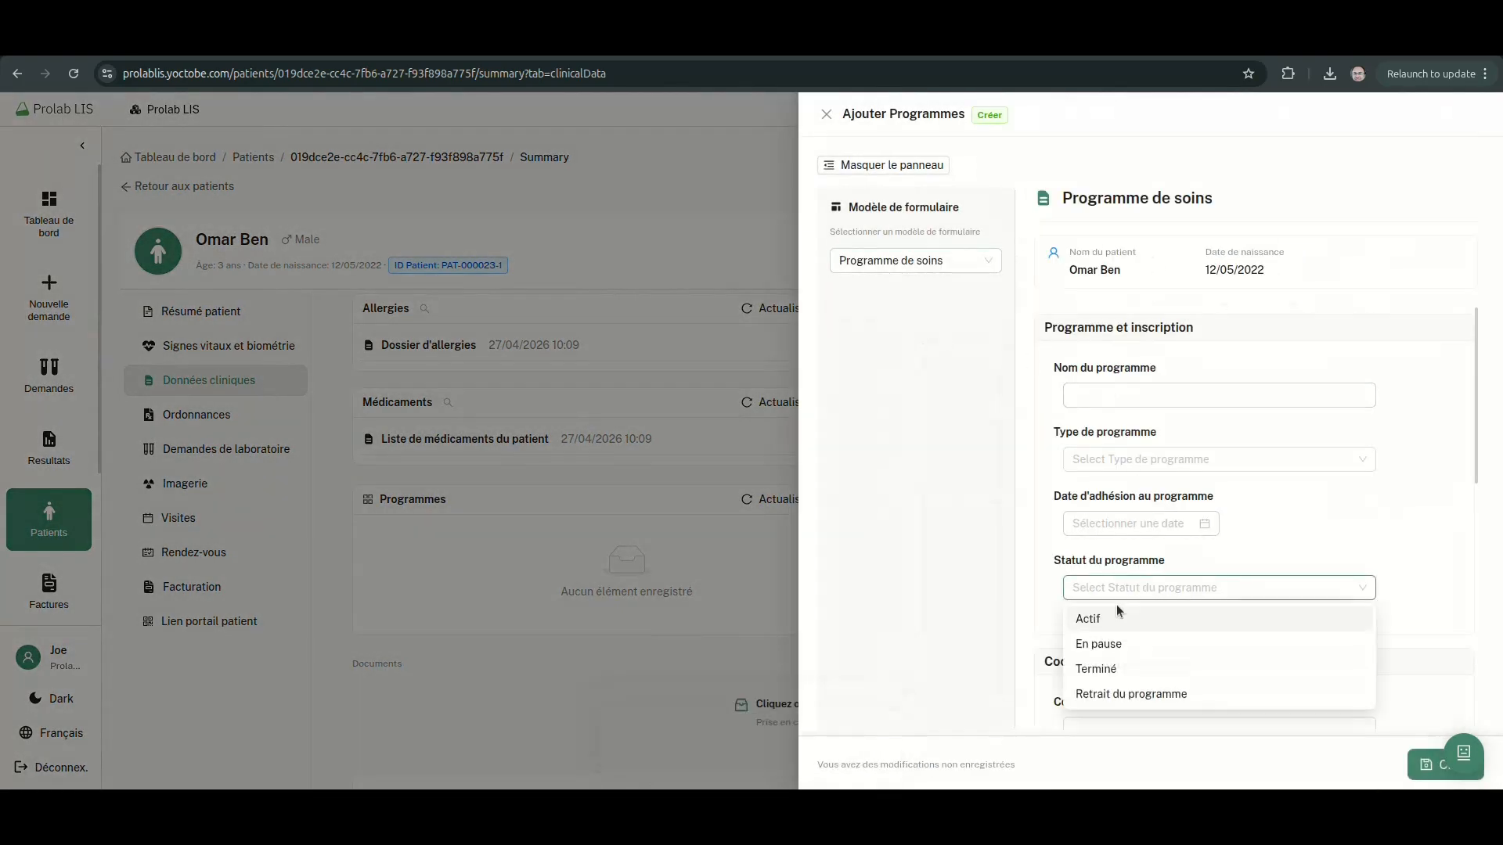
{"action": "left_click", "coordinate": [1174, 642]}
{"action": "left_click", "coordinate": [1431, 765]}
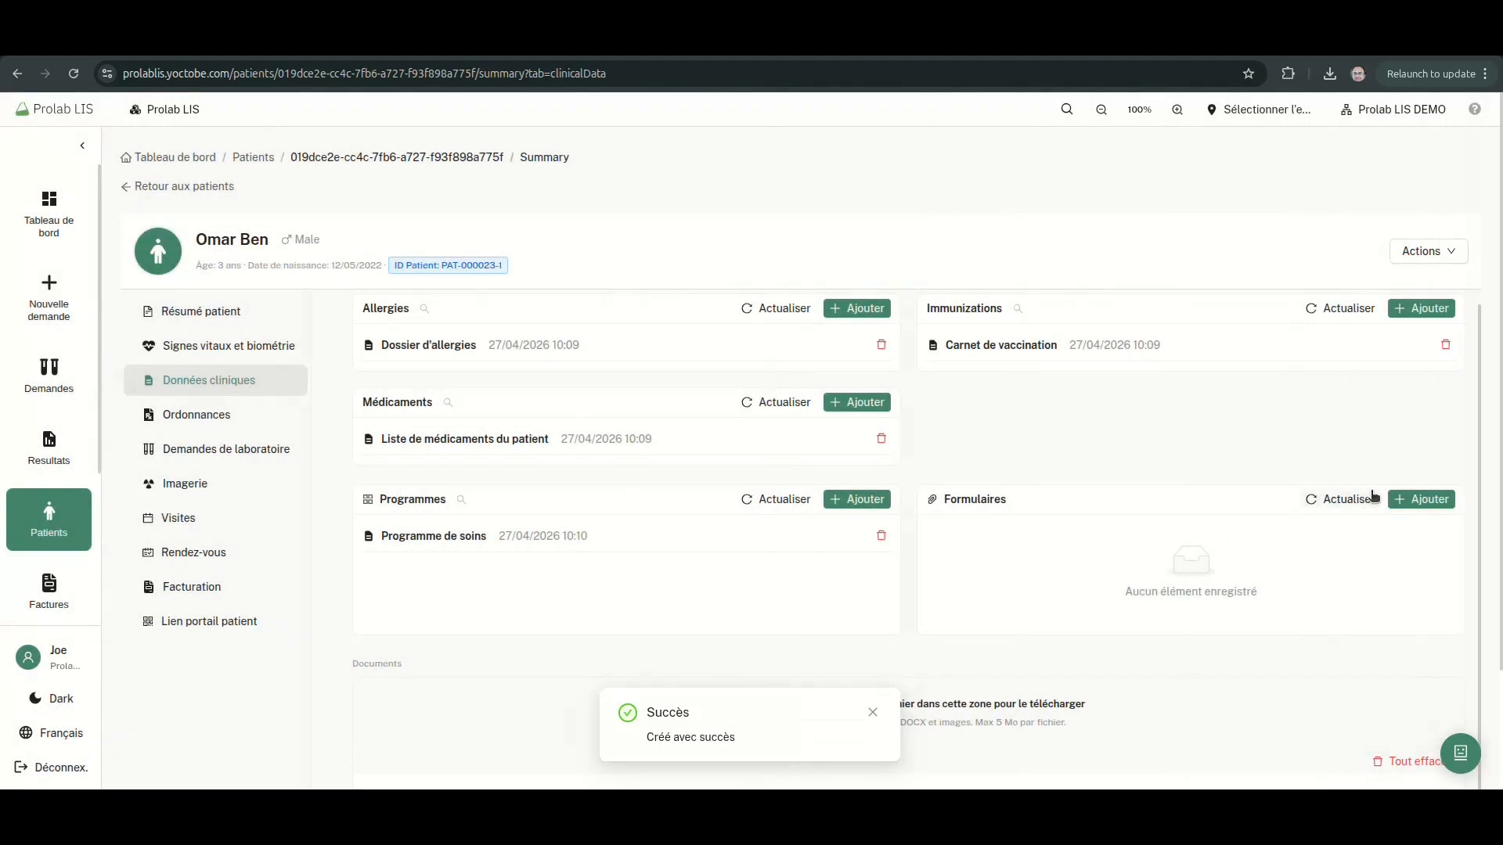
Add an Éducation thérapeutique patient document dated 07/05/2026, then show the prescriptions
{"action": "left_click", "coordinate": [1409, 500]}
{"action": "left_click", "coordinate": [885, 260]}
{"action": "left_click", "coordinate": [896, 293]}
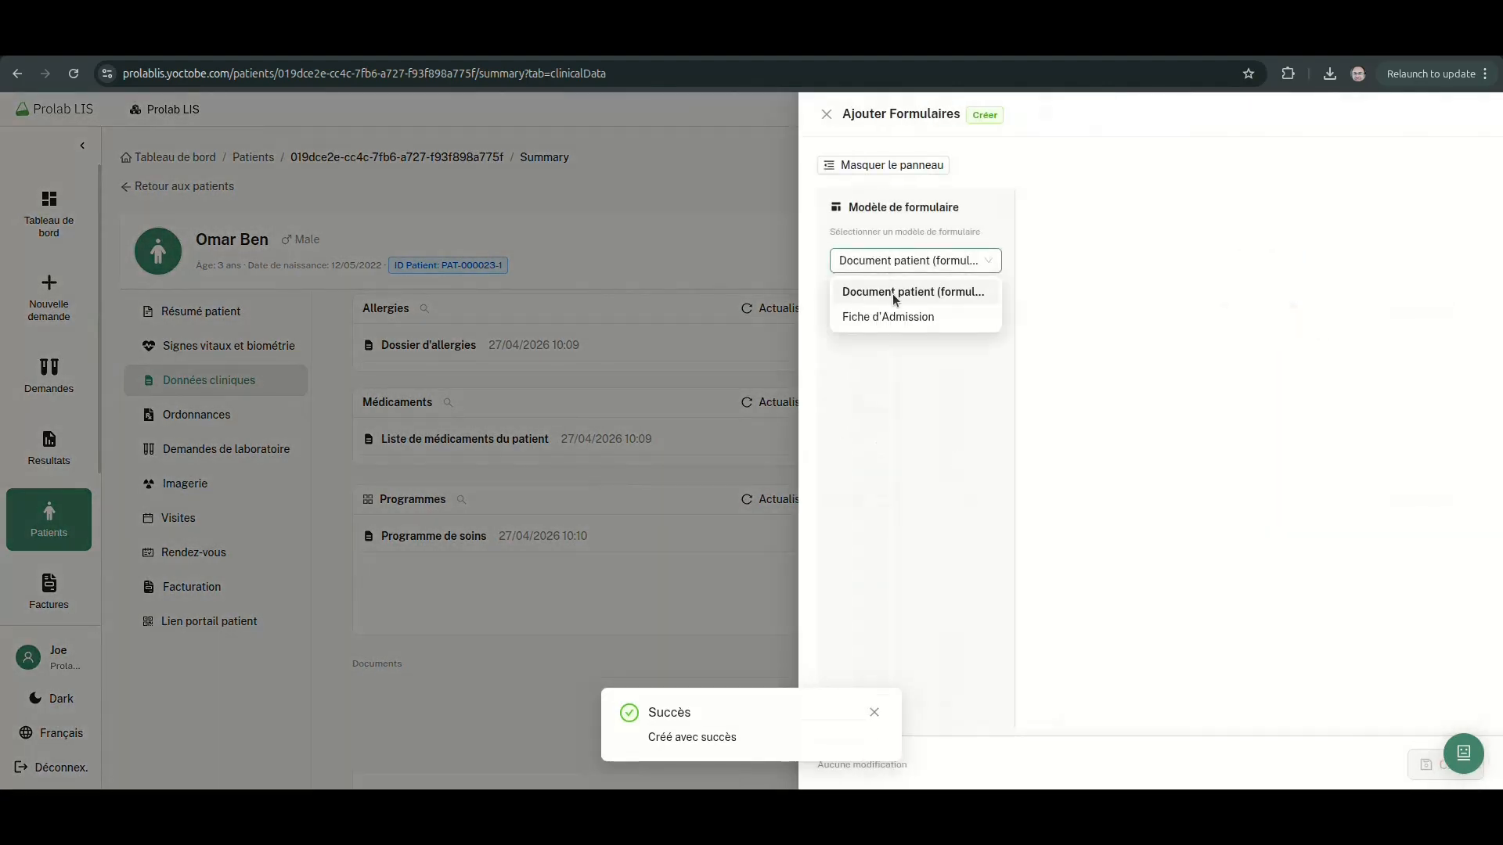
{"action": "left_click", "coordinate": [1217, 396]}
{"action": "left_click", "coordinate": [1148, 450]}
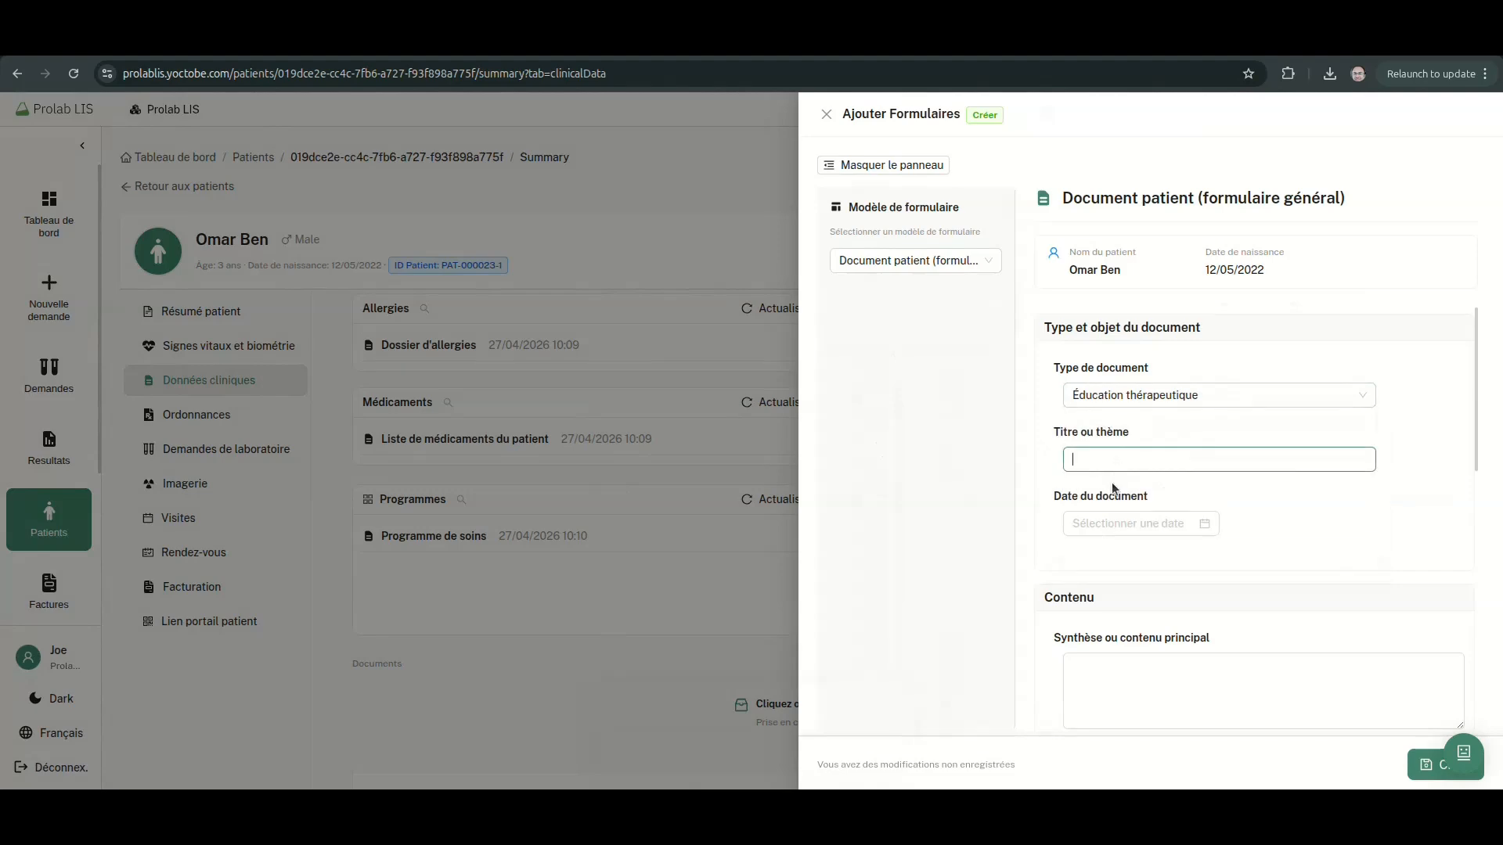
{"action": "left_click", "coordinate": [1159, 523]}
{"action": "left_click", "coordinate": [1176, 463]}
{"action": "left_click", "coordinate": [1431, 764]}
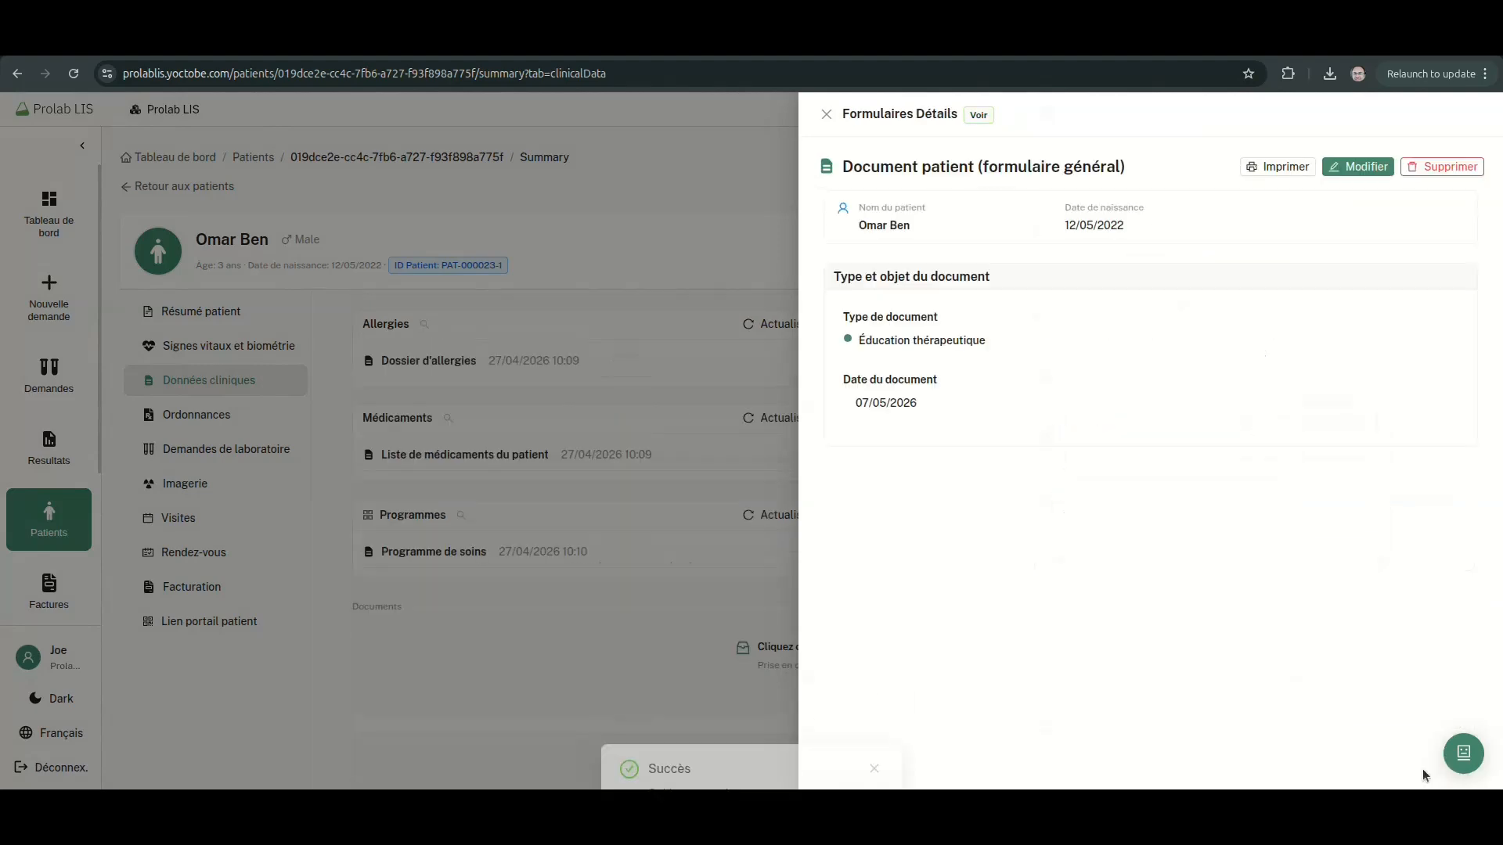
{"action": "left_click", "coordinate": [695, 435]}
{"action": "left_click", "coordinate": [195, 415]}
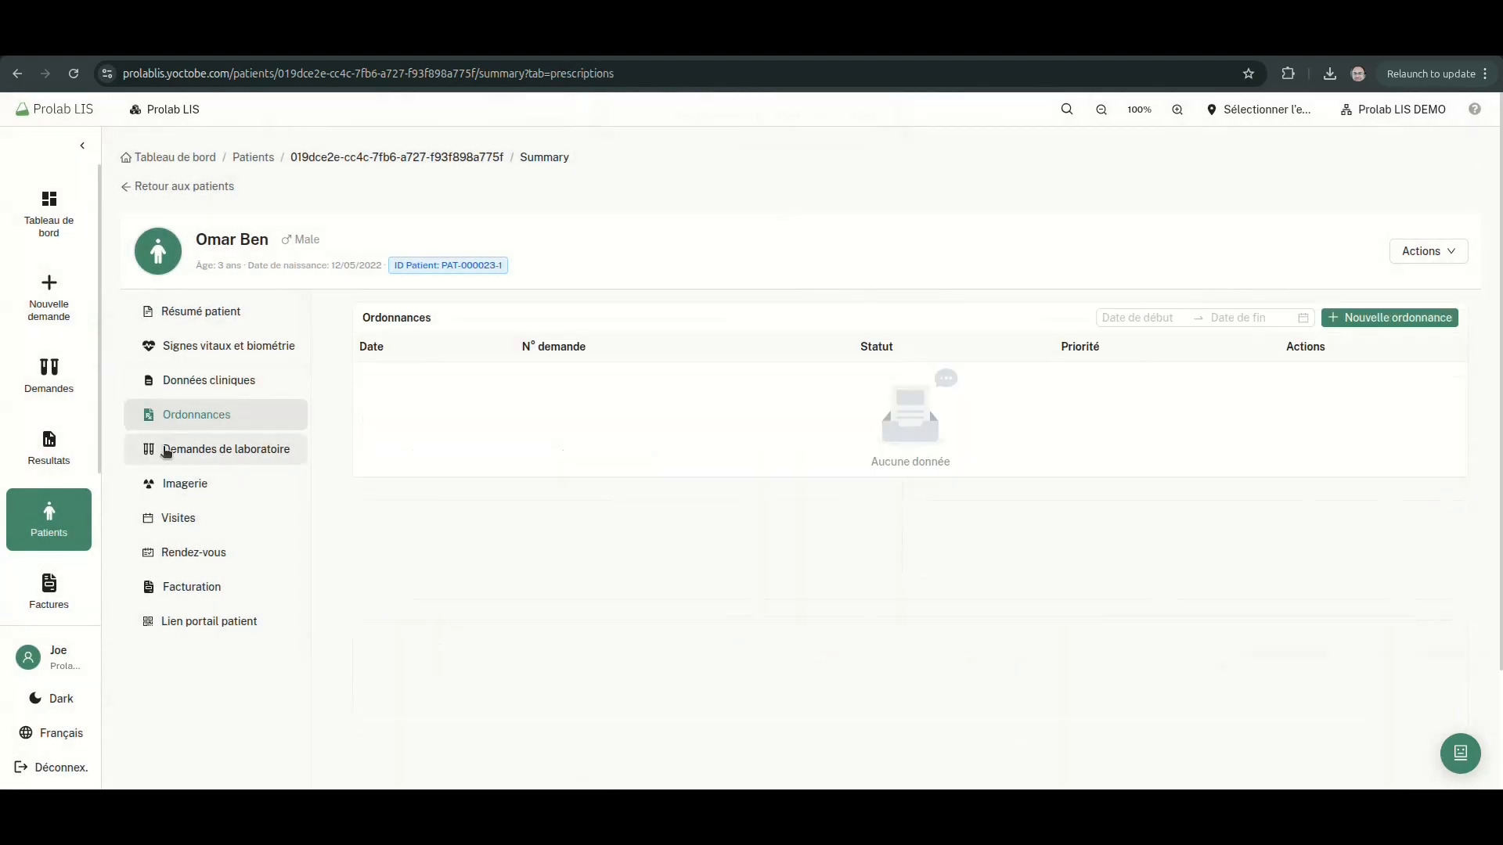
Create a lab request with the Bilan Lipidique Démo tests and view its 48 invoice in billing
{"action": "left_click", "coordinate": [165, 449]}
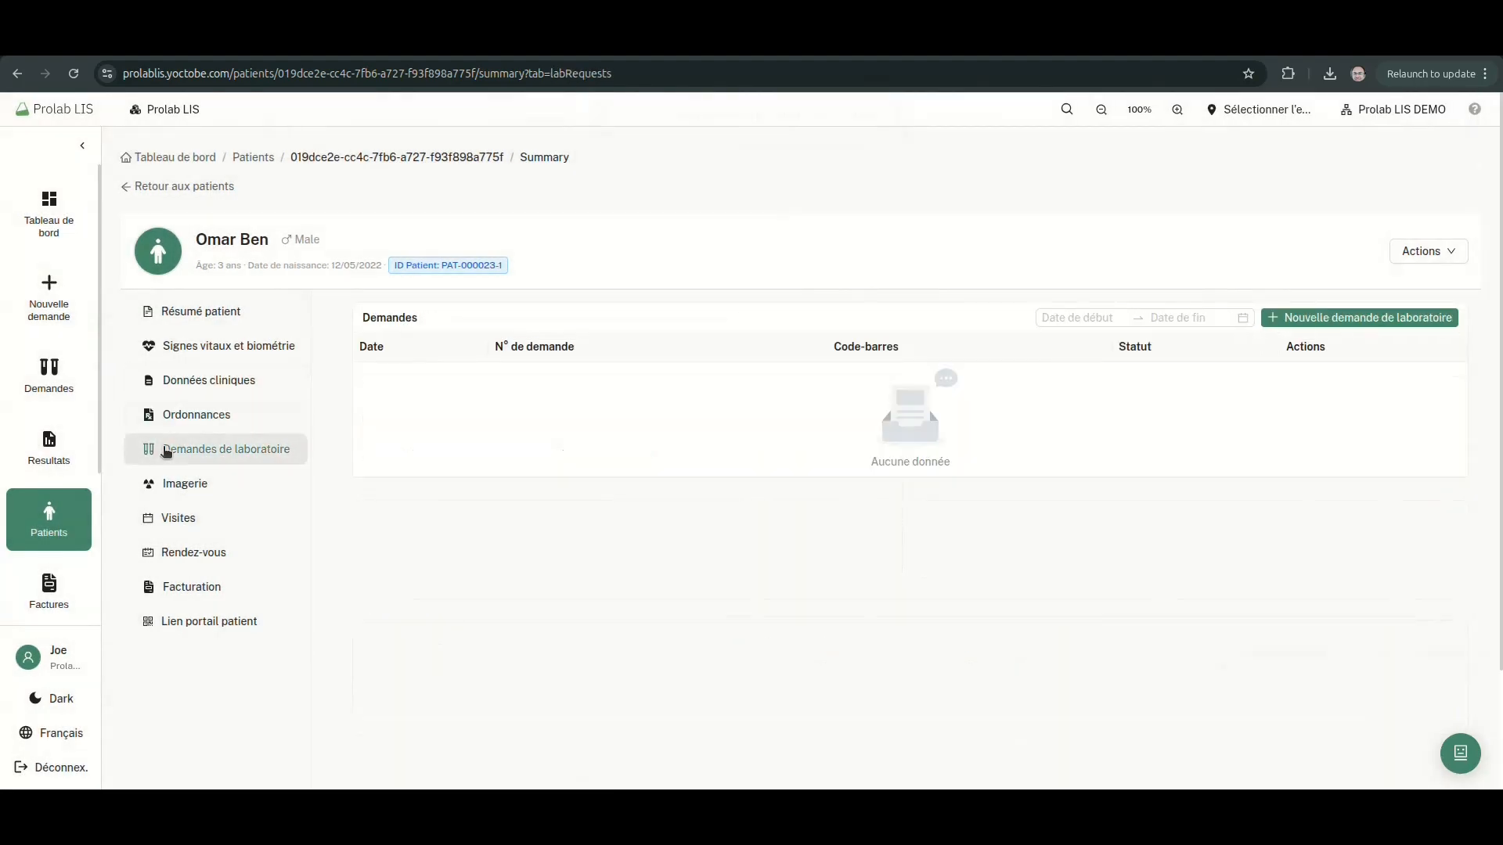
{"action": "left_click", "coordinate": [1364, 321]}
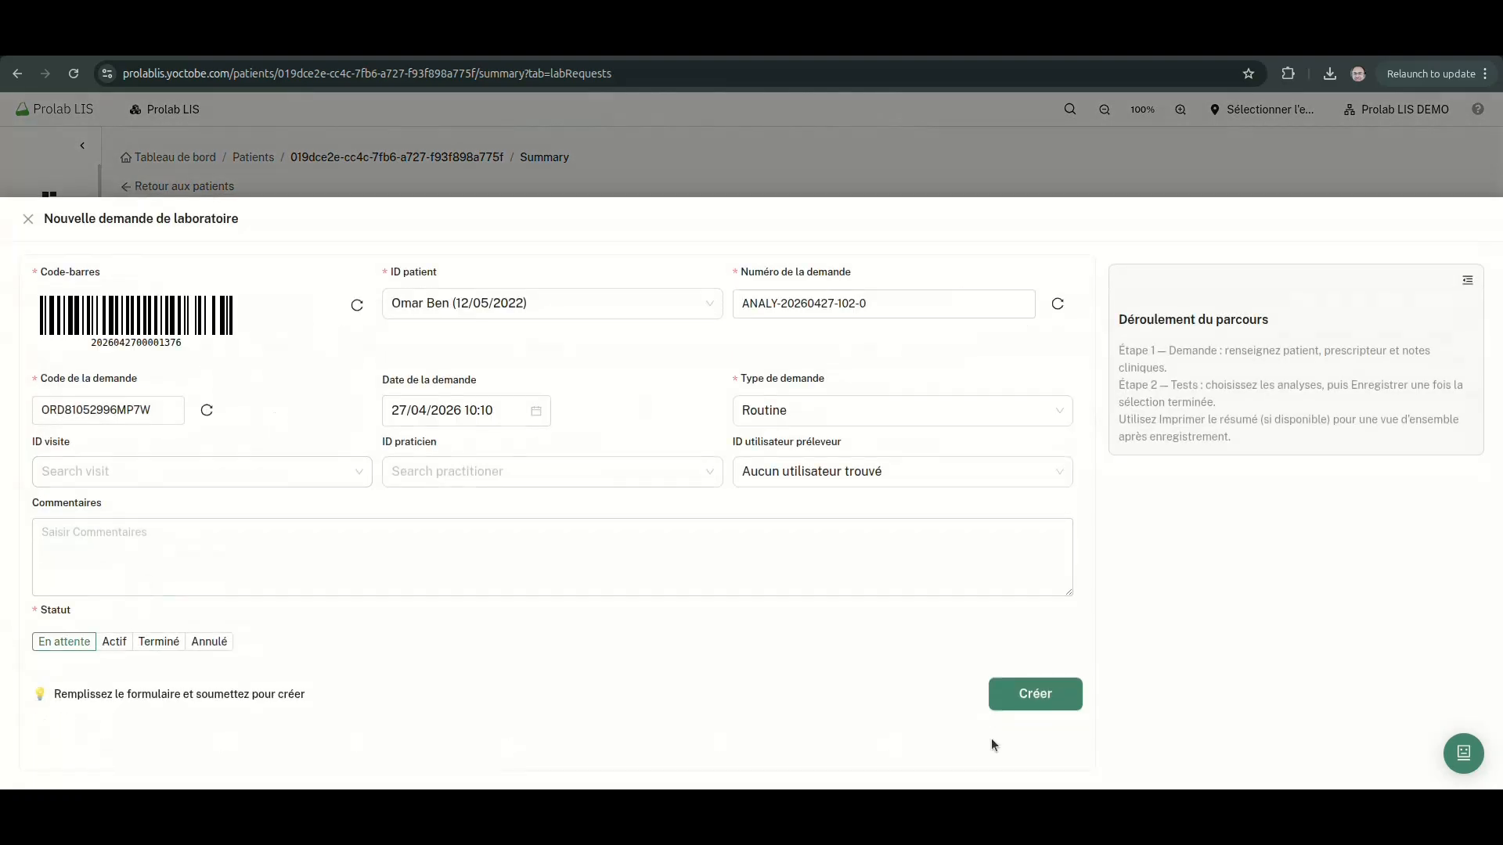
{"action": "left_click", "coordinate": [1018, 694]}
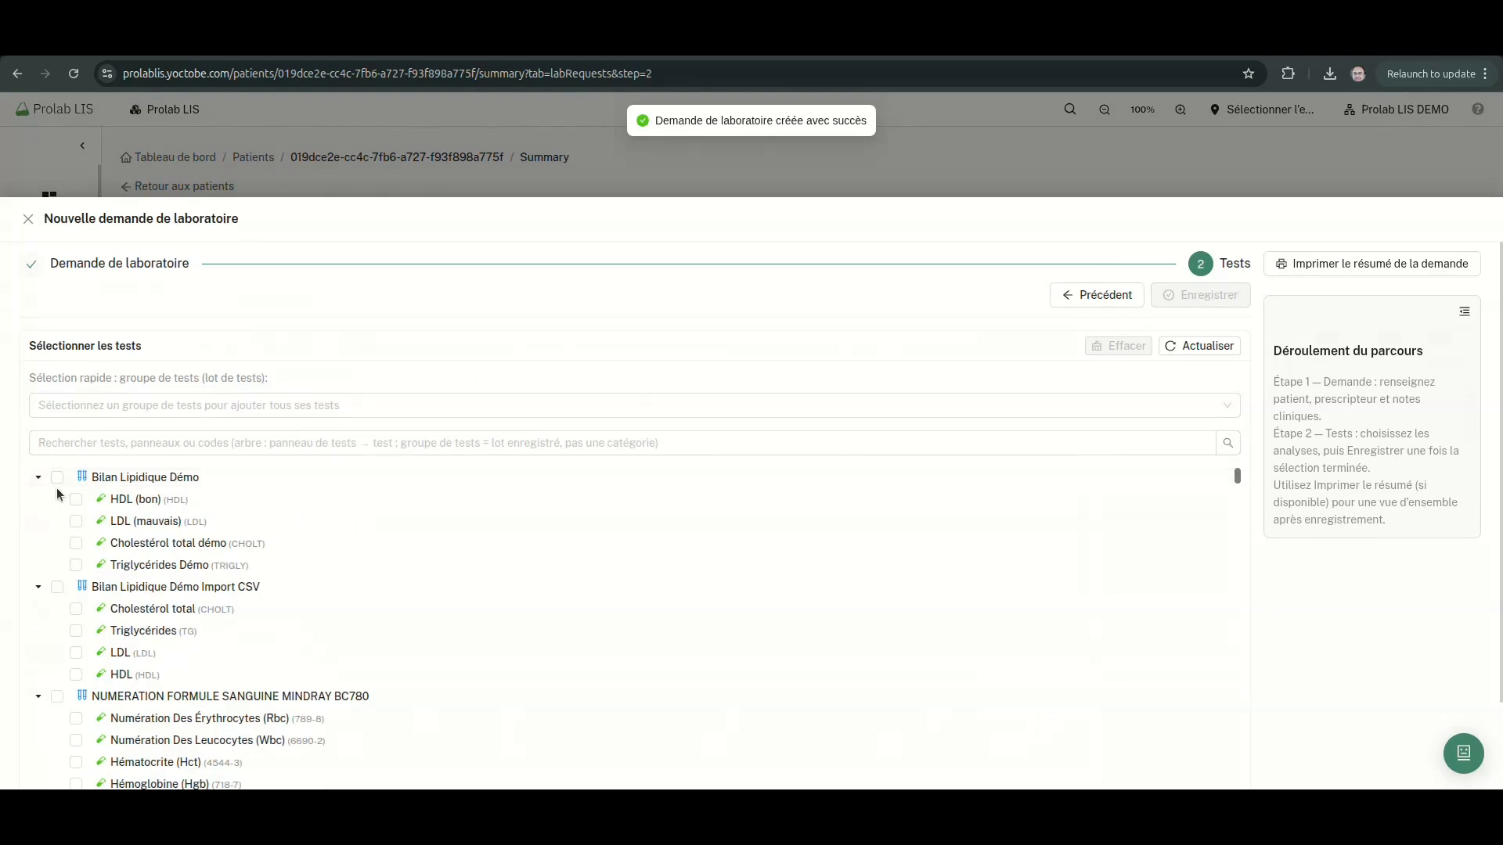
{"action": "left_click", "coordinate": [57, 477]}
{"action": "left_click", "coordinate": [1100, 296]}
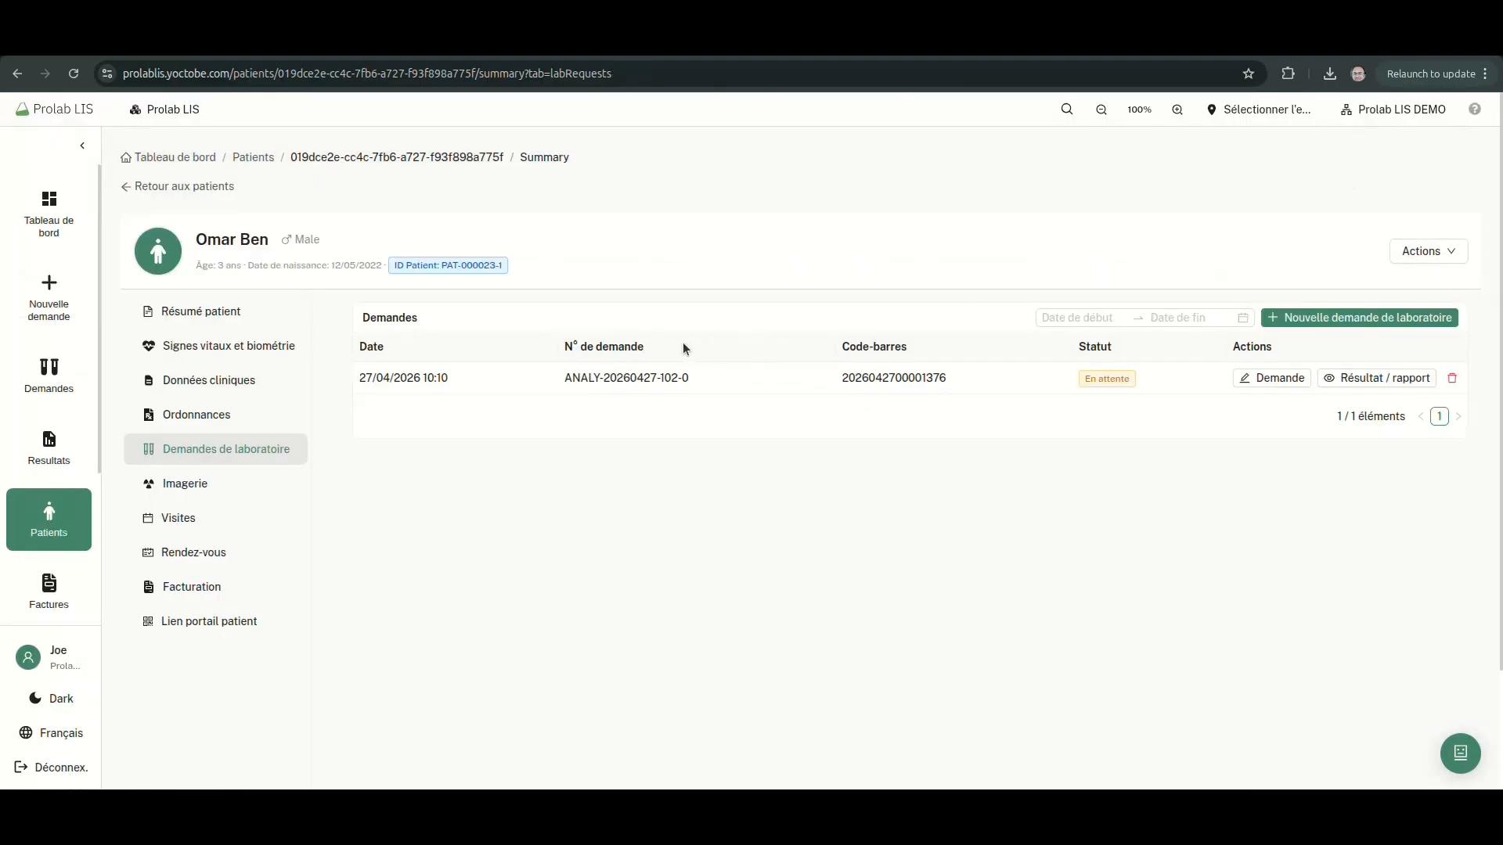
{"action": "left_click", "coordinate": [225, 595]}
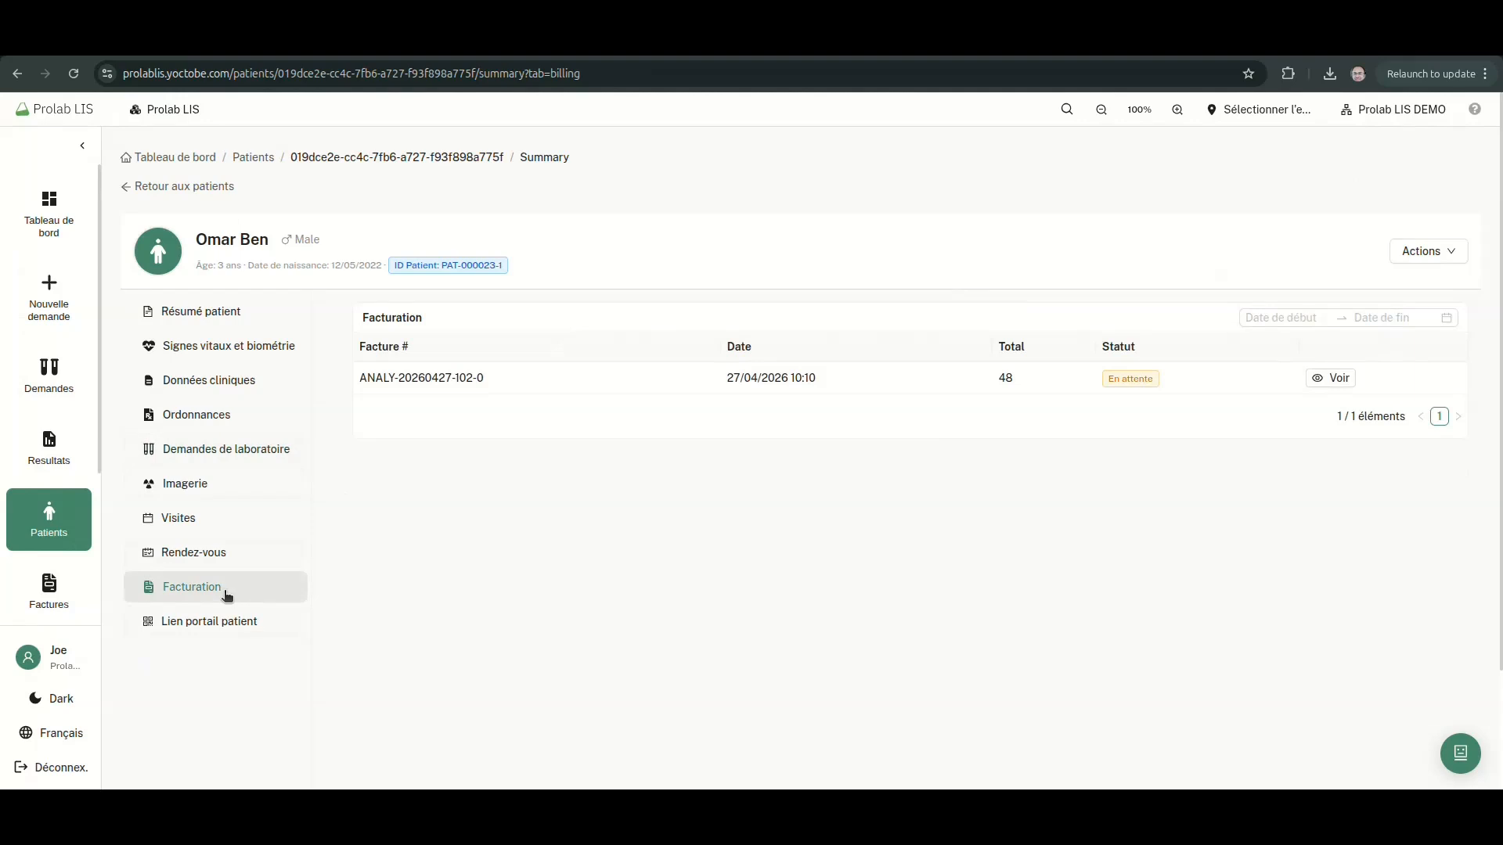
Copy the patient's results-portal access link from the portal sharing page and open a new browser tab
{"action": "left_click", "coordinate": [208, 622]}
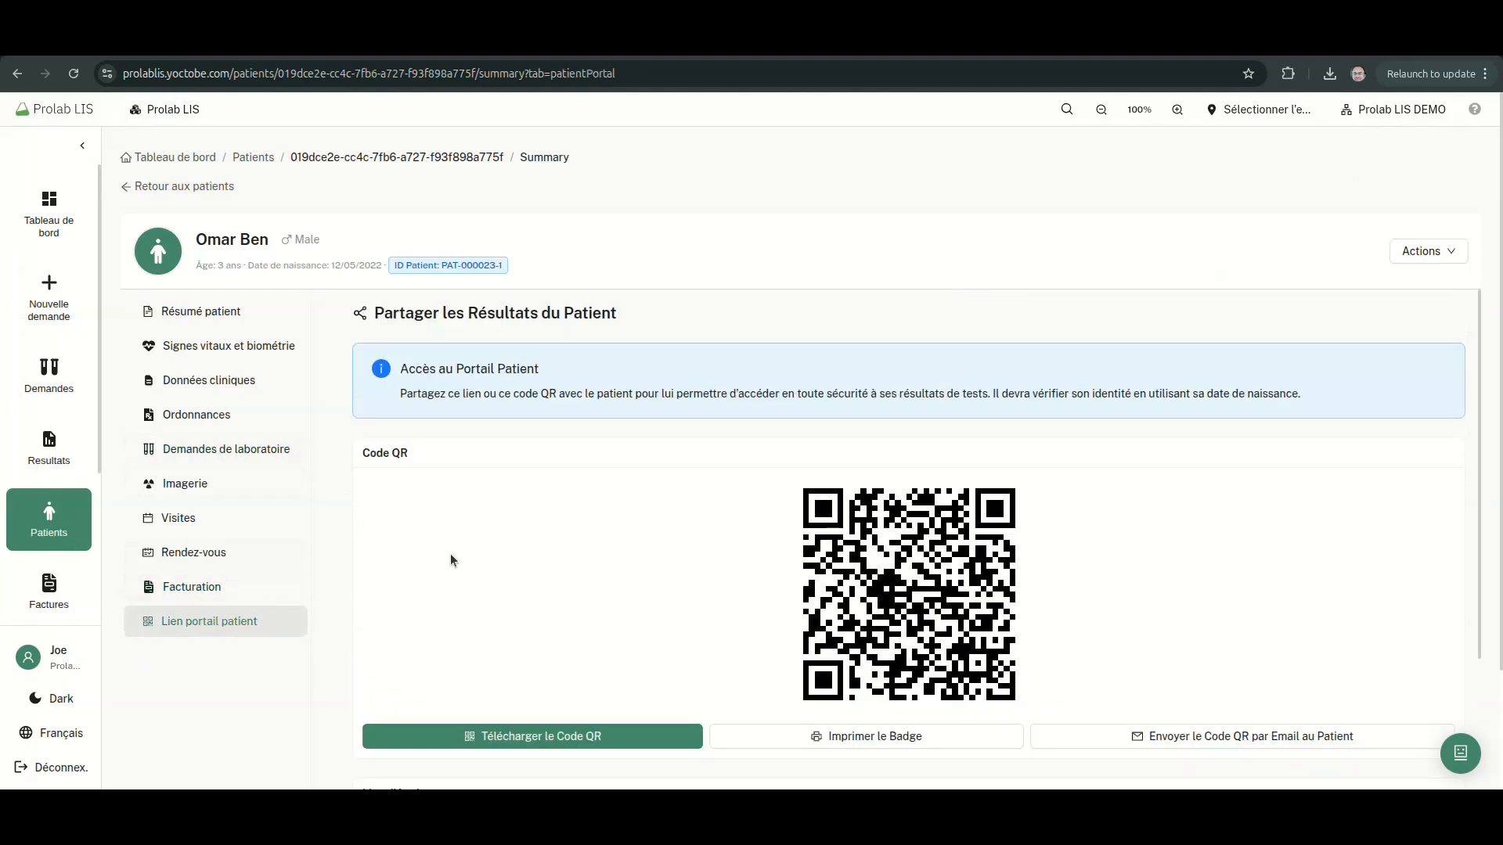
{"action": "scroll", "coordinate": [491, 544], "scroll_direction": "down", "scroll_amount": 5}
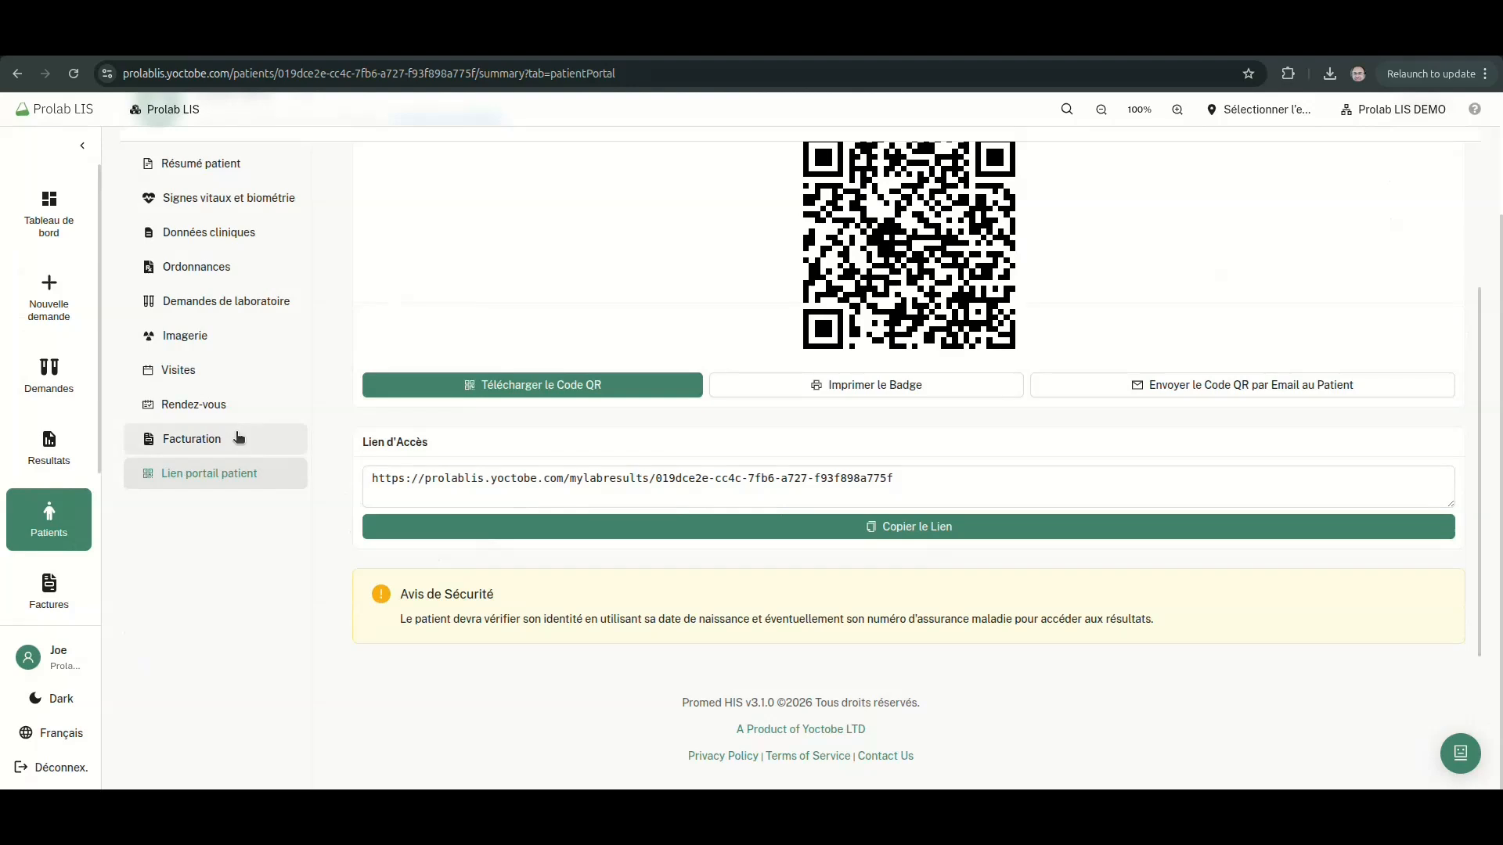
{"action": "left_click", "coordinate": [560, 534]}
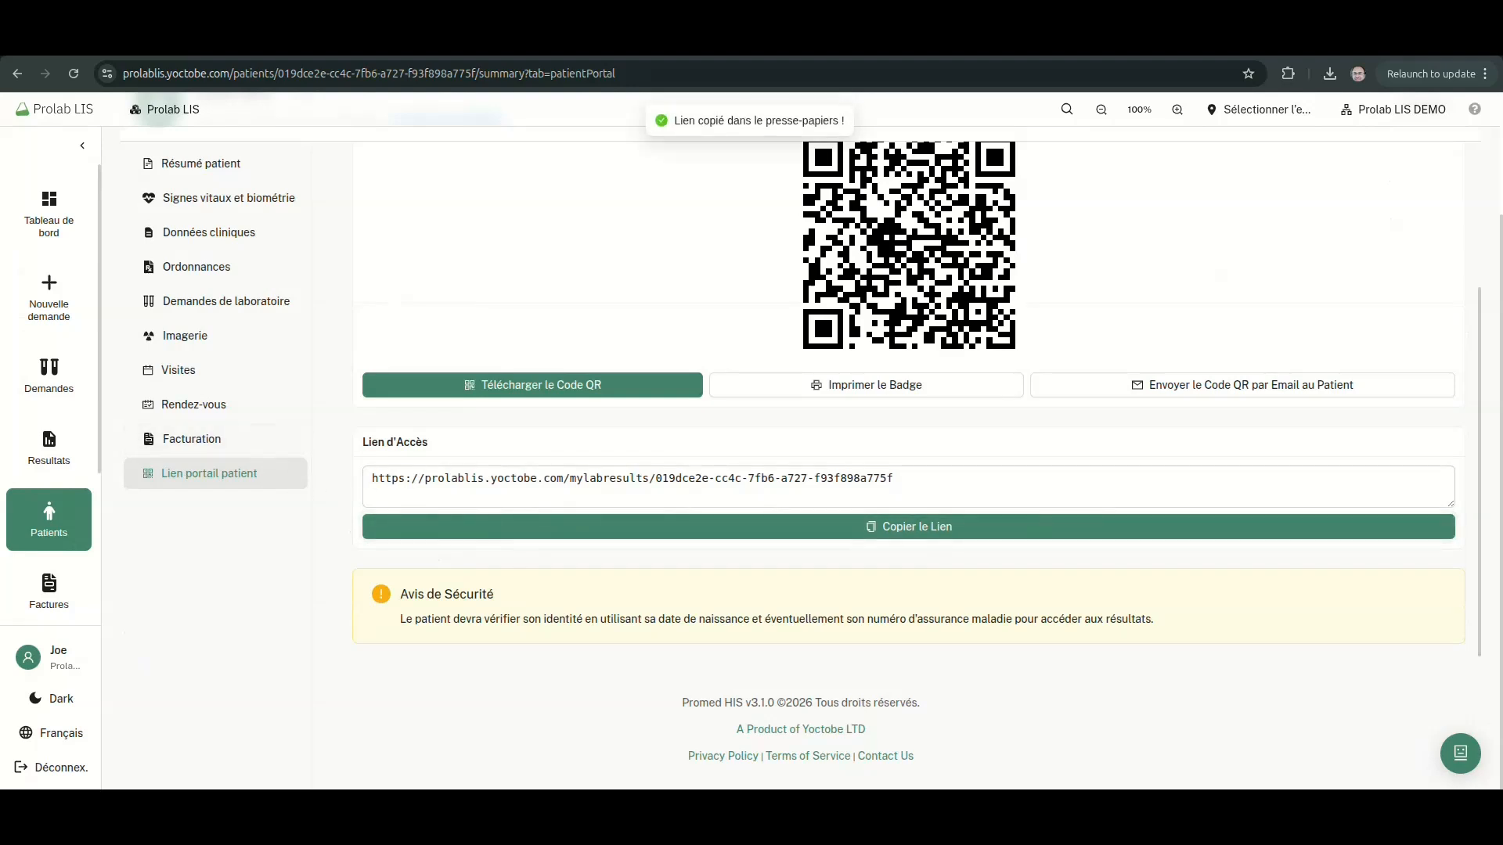
{"action": "key", "text": "ctrl+t"}
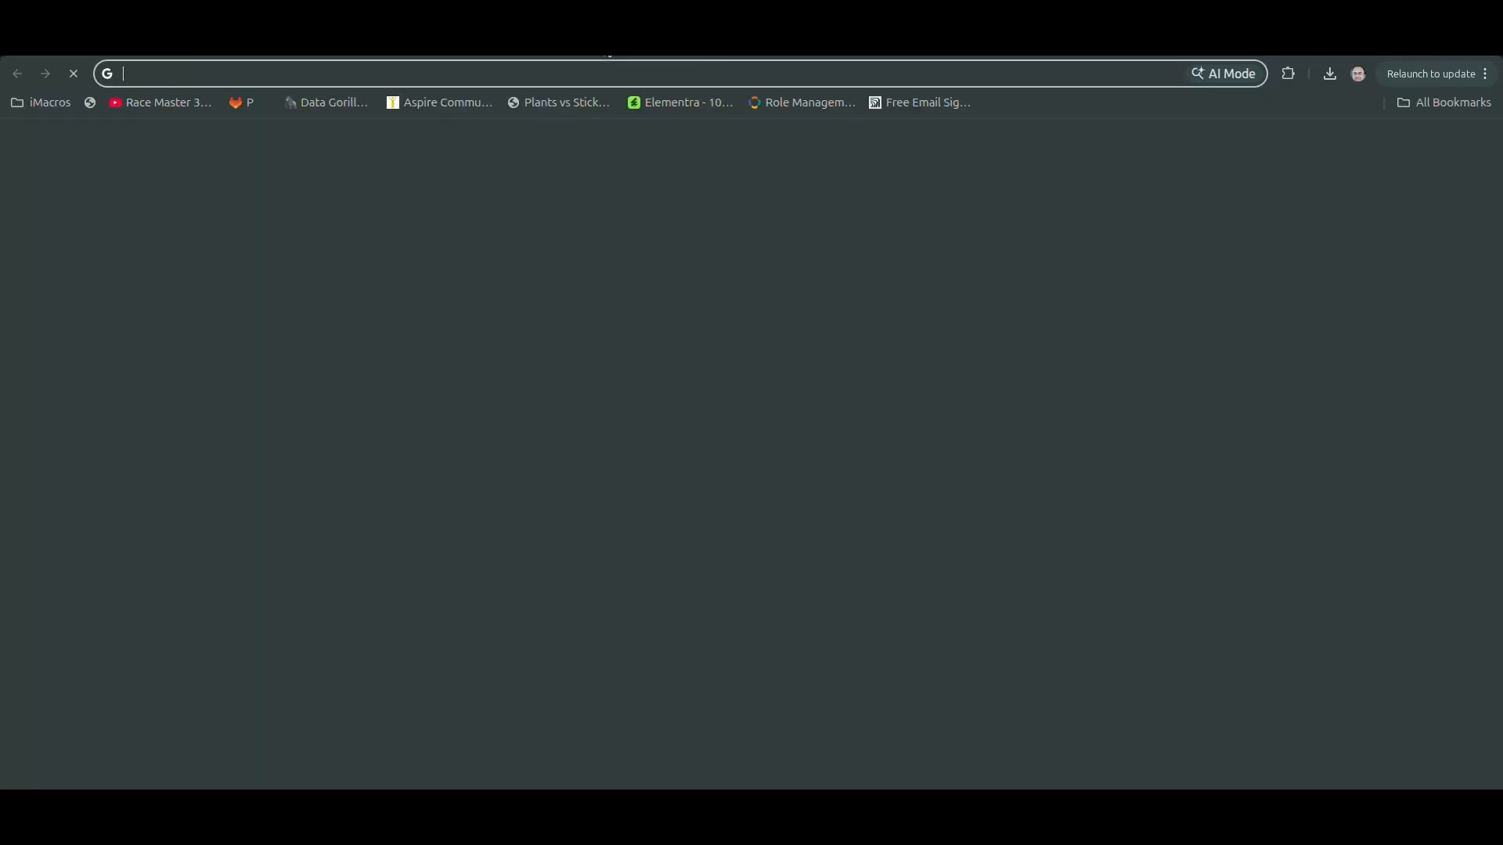
Load the pasted portal link and select the Prolab LIS DEMO organisation
{"action": "key", "text": "Return"}
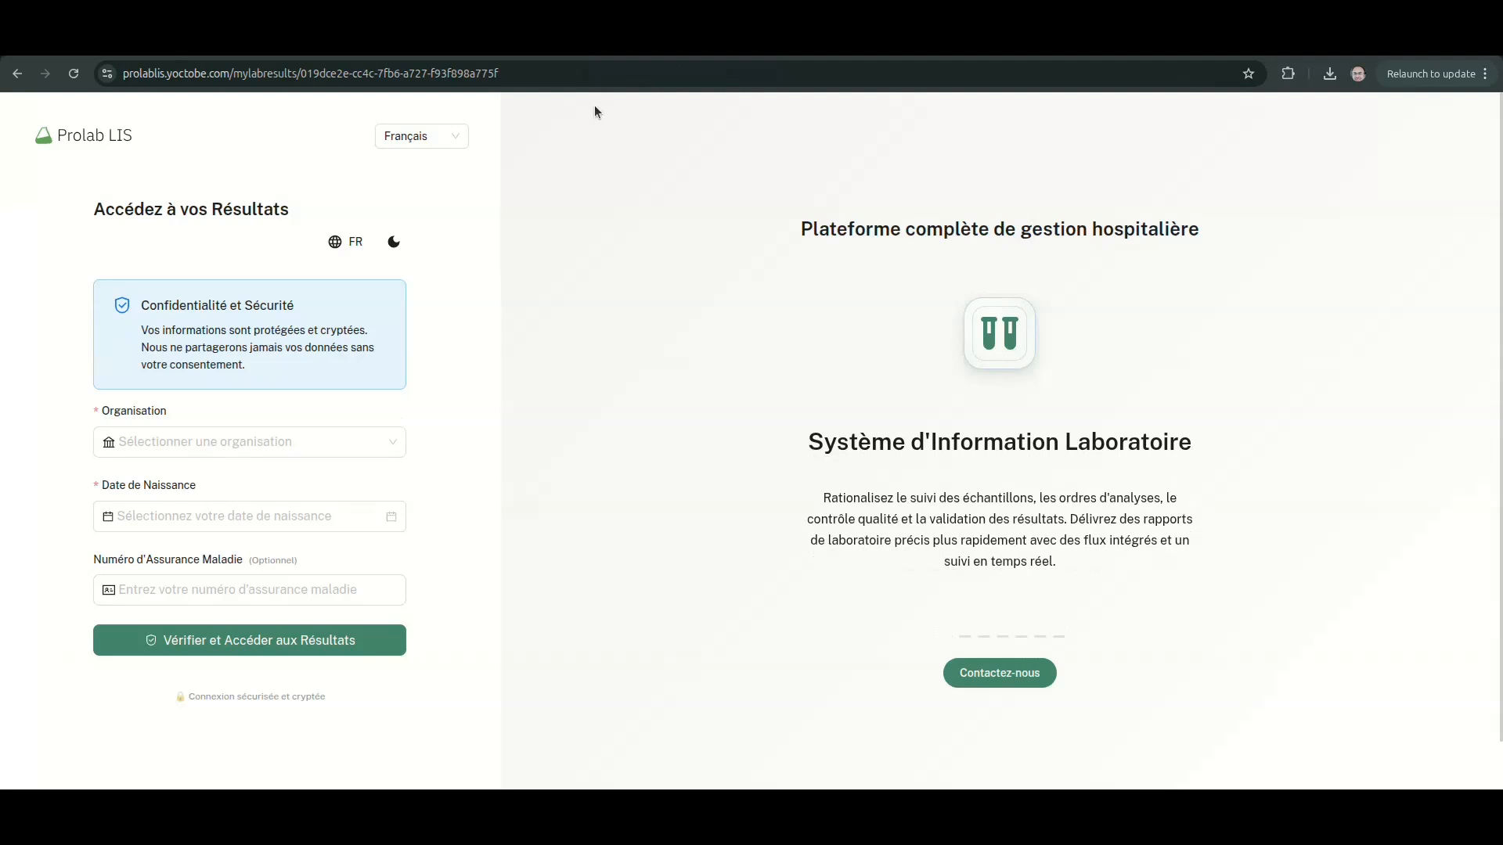
{"action": "left_click", "coordinate": [240, 450]}
{"action": "left_click", "coordinate": [237, 493]}
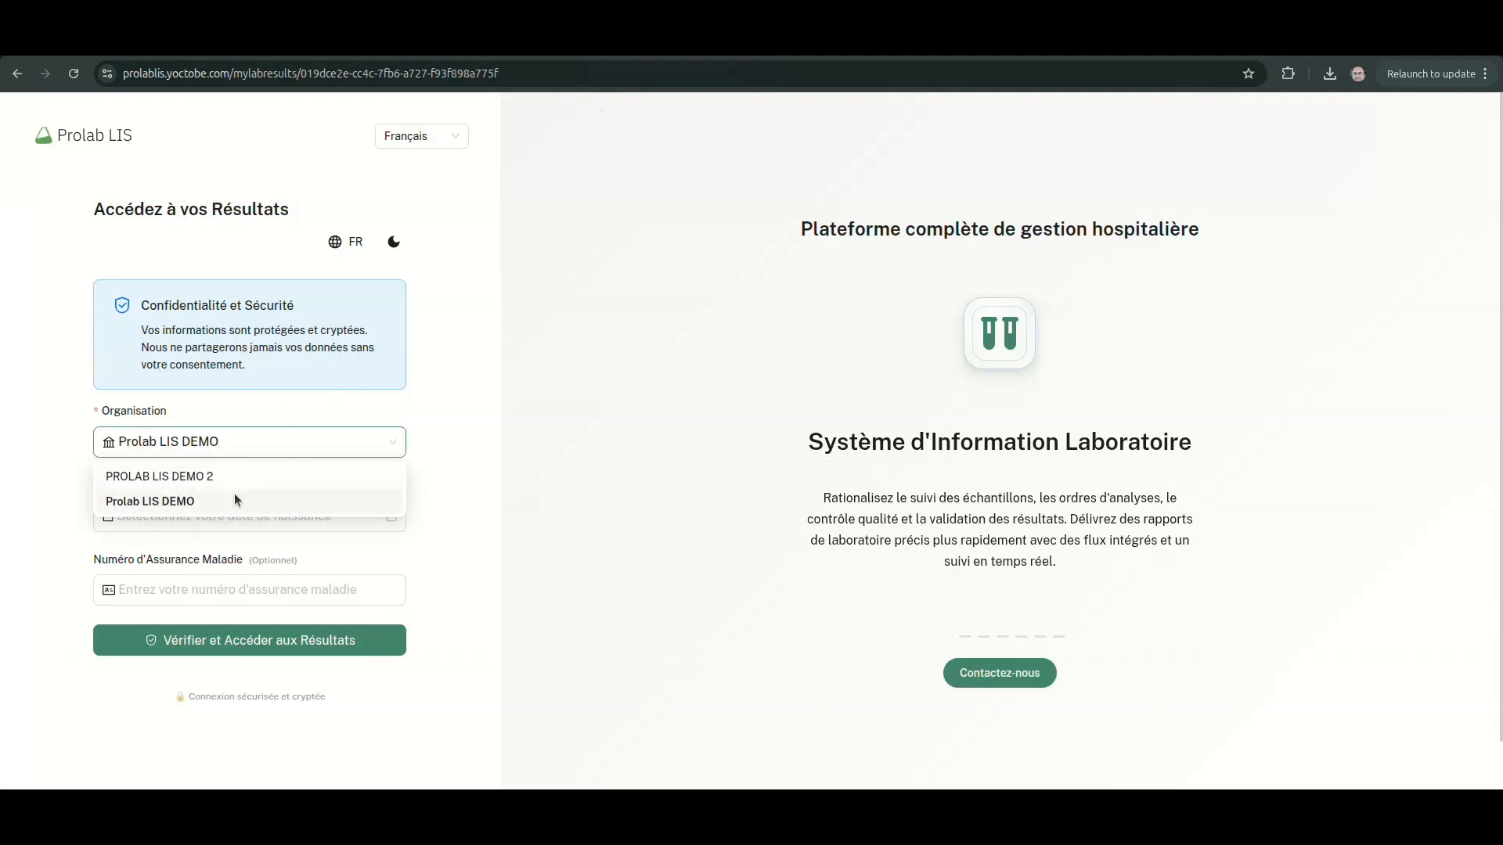
Check the patient record, then verify with the patient's birth date to enter the portal
{"action": "left_click", "coordinate": [122, 43]}
{"action": "scroll", "coordinate": [696, 352], "scroll_direction": "up", "scroll_amount": 5}
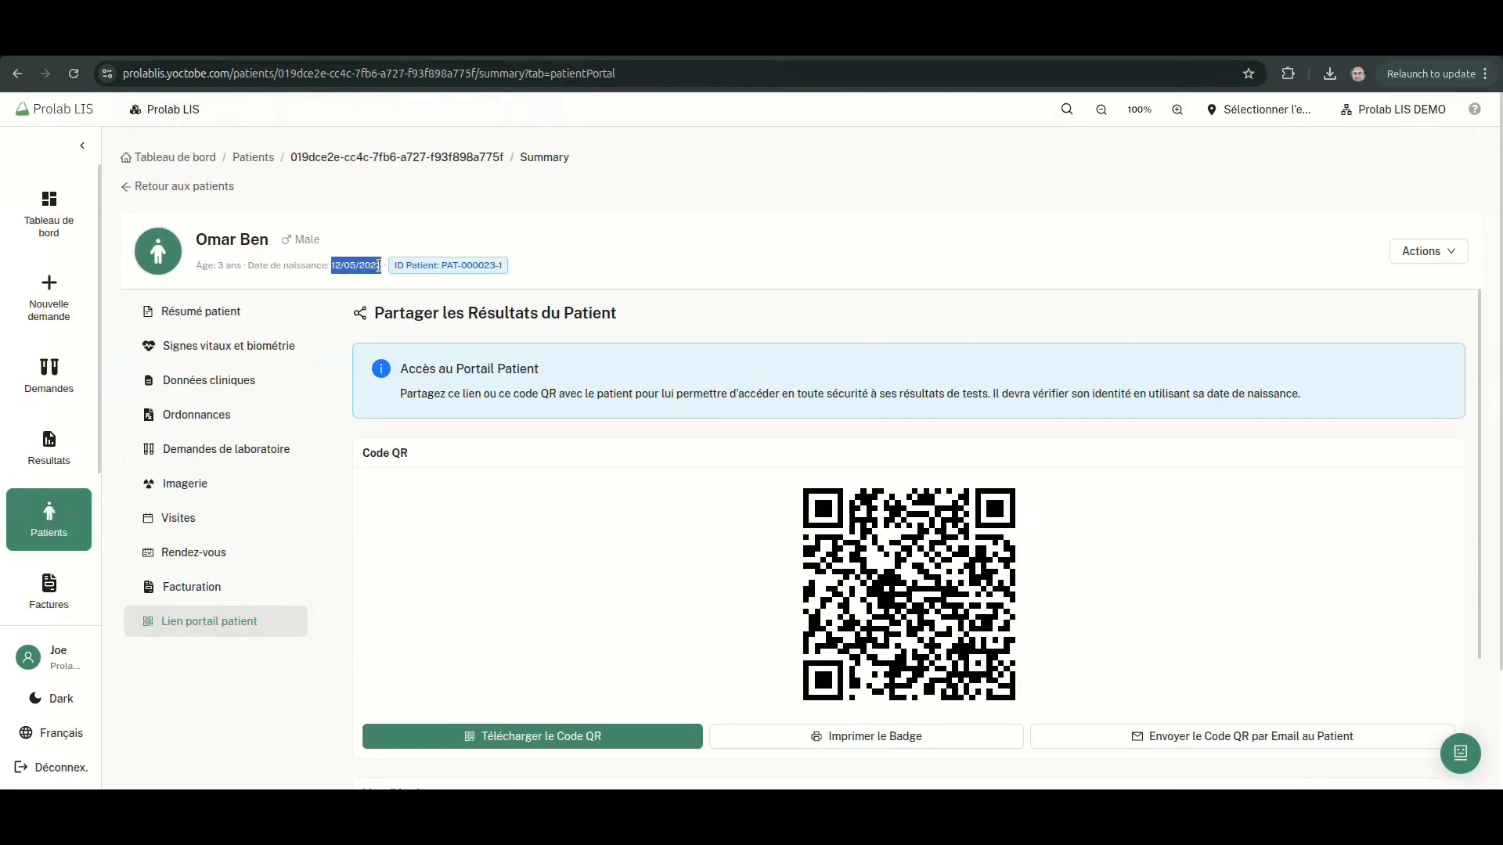
{"action": "left_click", "coordinate": [679, 42]}
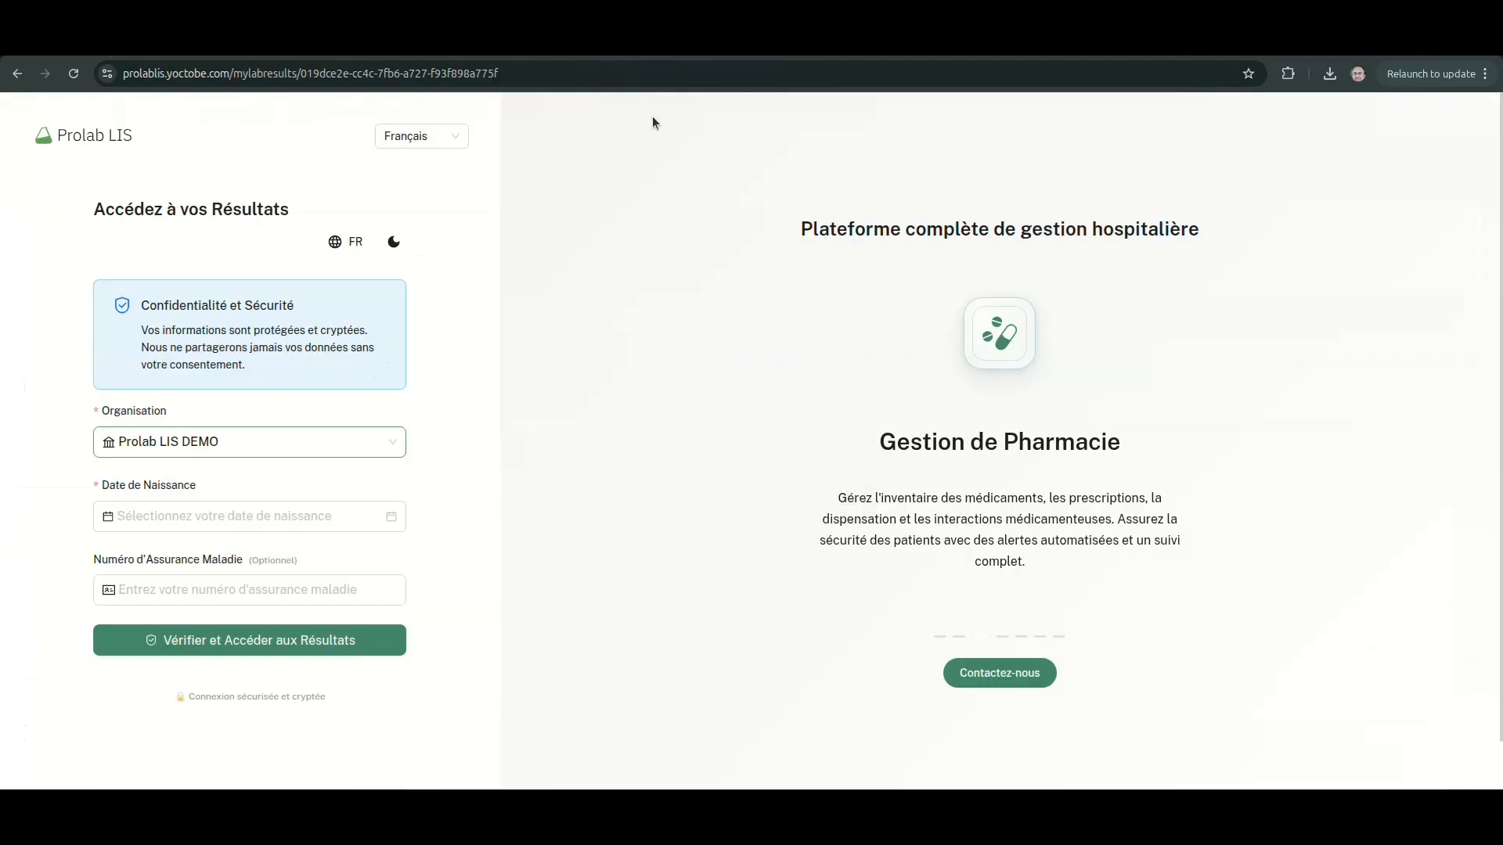
{"action": "left_click", "coordinate": [179, 520]}
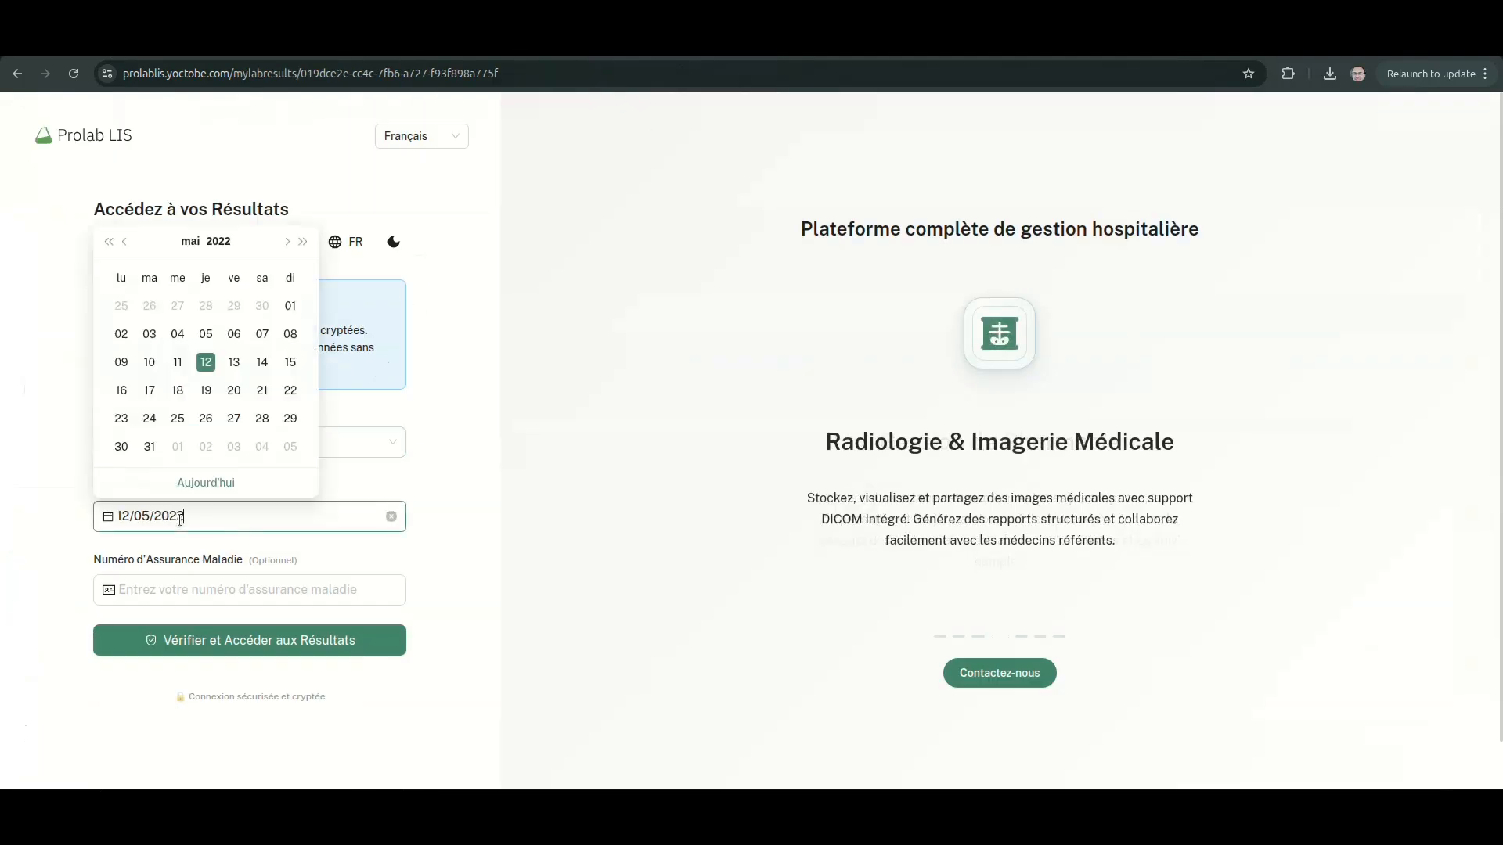
{"action": "left_click", "coordinate": [206, 366]}
{"action": "left_click", "coordinate": [260, 642]}
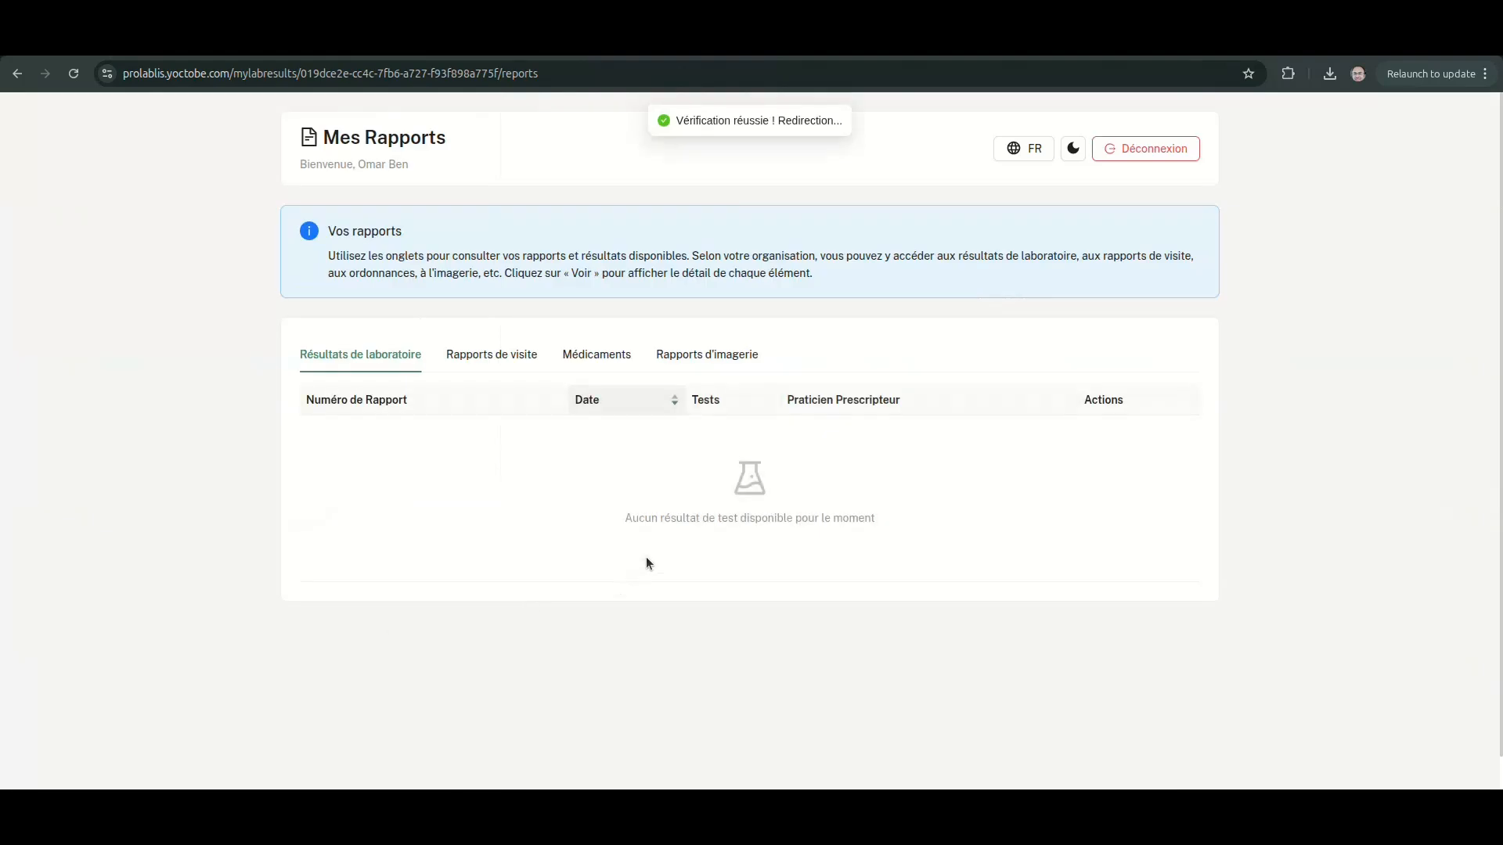
Browse the Visit, Medications and Imaging report tabs, then return to Lab Results
{"action": "left_click", "coordinate": [505, 362]}
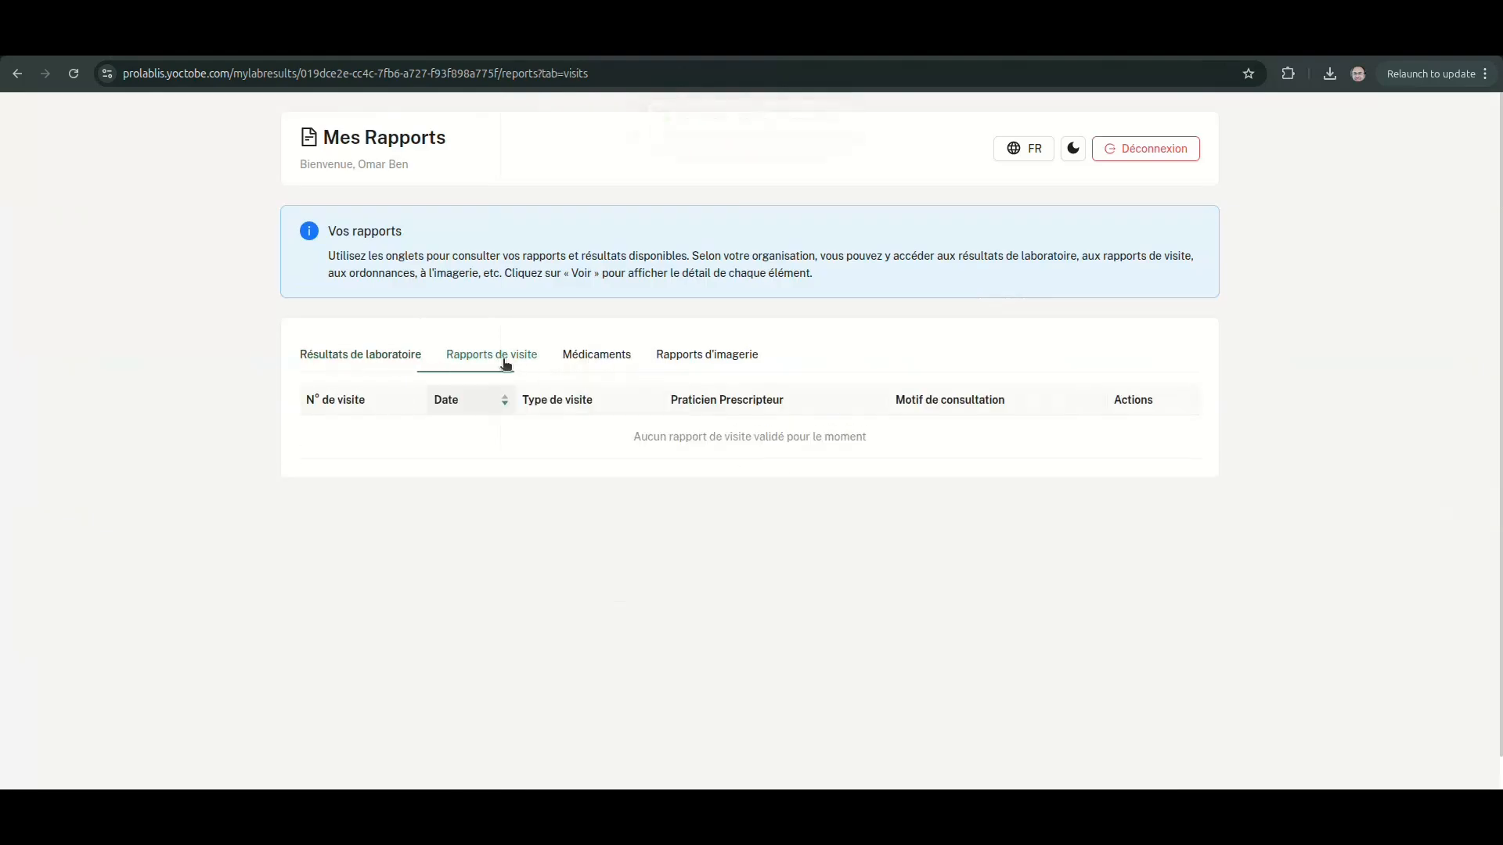
{"action": "left_click", "coordinate": [587, 363]}
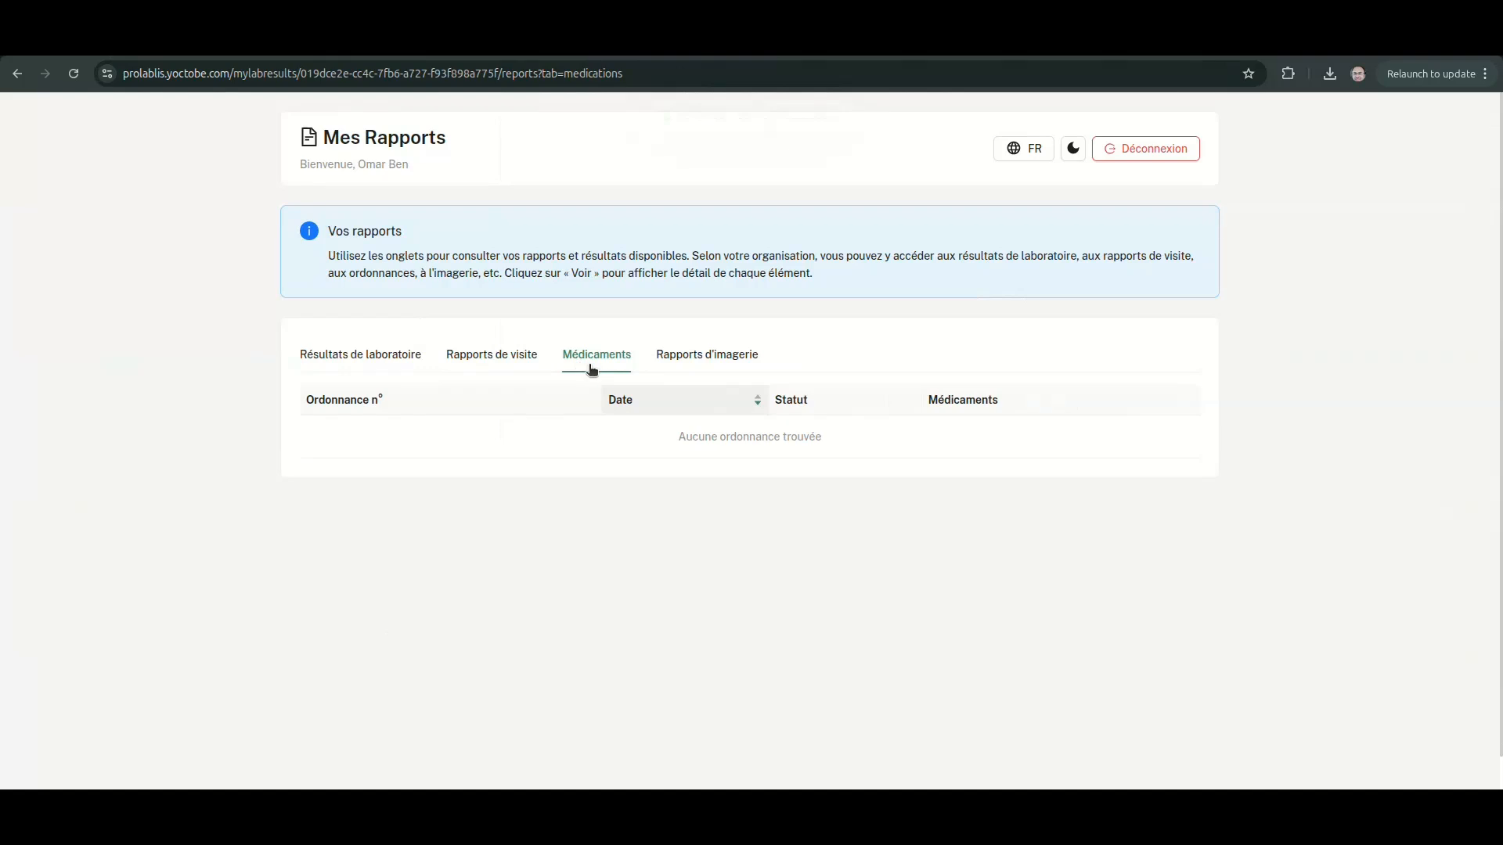
{"action": "left_click", "coordinate": [691, 361]}
{"action": "left_click", "coordinate": [382, 361]}
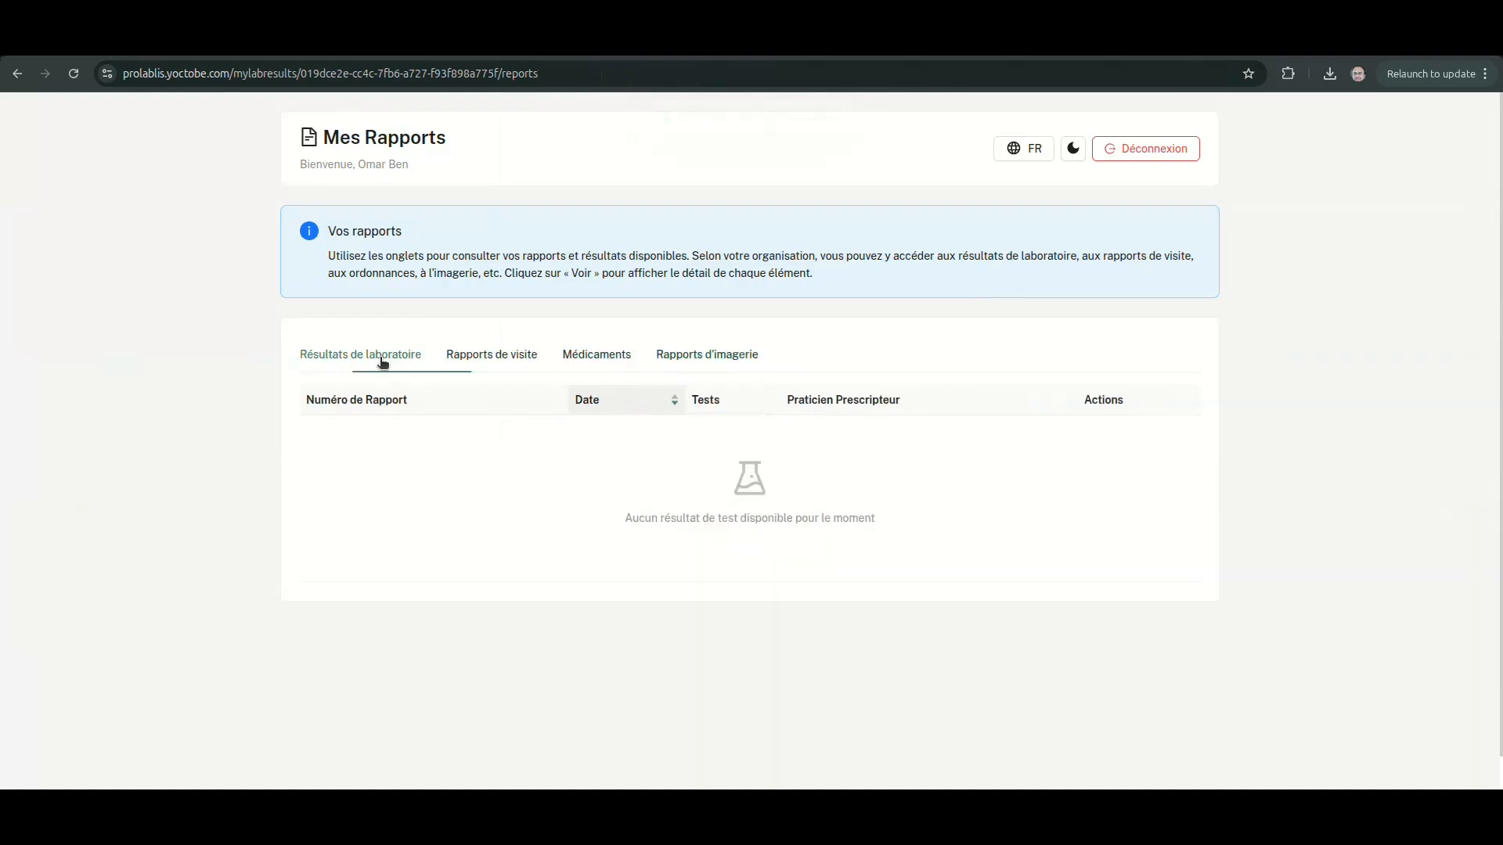